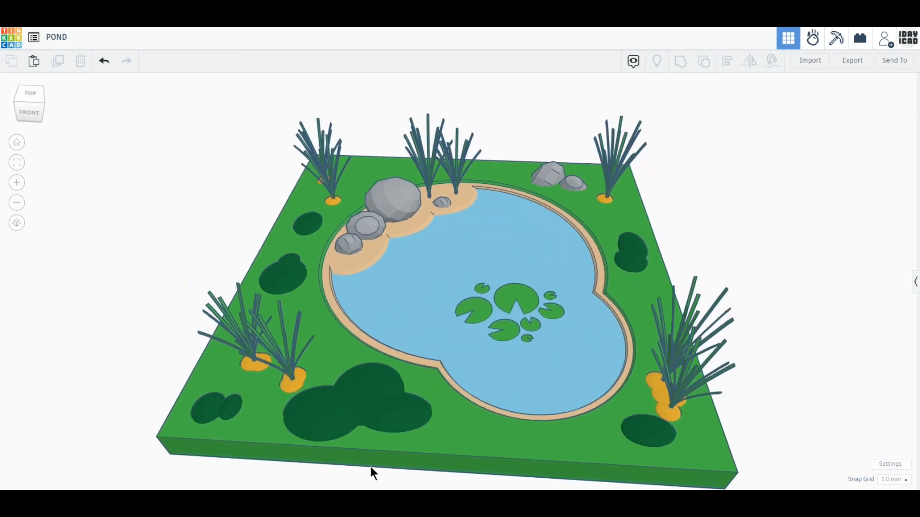
# - Place a box on the workplane, slightly left of its center
pyautogui.click(17, 143)
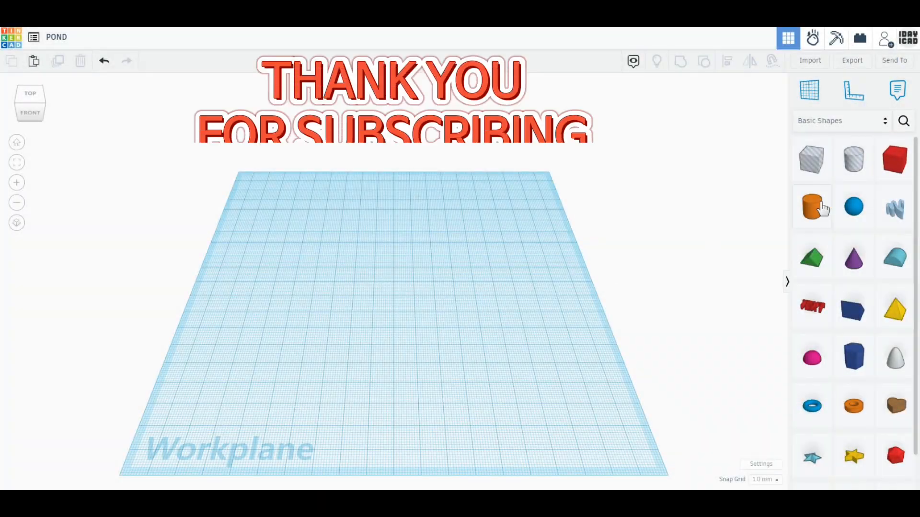
pyautogui.click(896, 171)
pyautogui.click(346, 282)
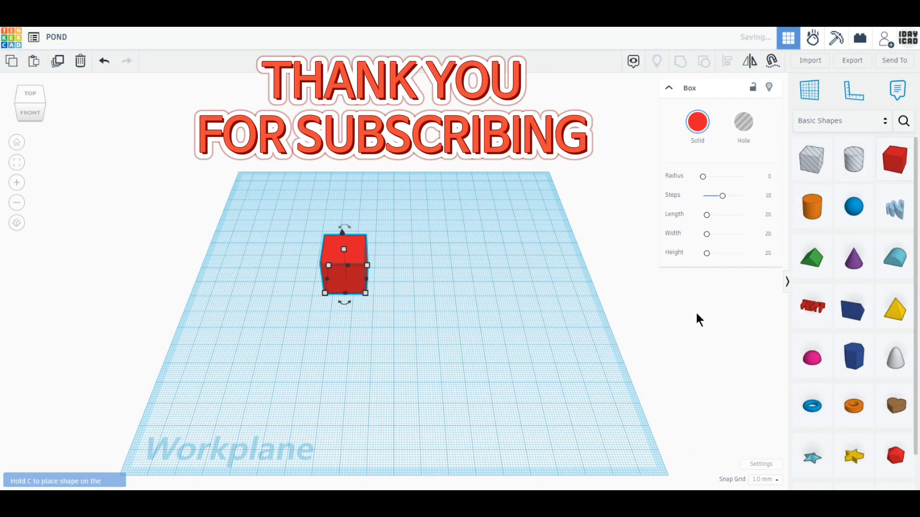
# - Place a cone beside the workplane with 64 sides and a top radius of 7
pyautogui.click(852, 272)
pyautogui.click(670, 313)
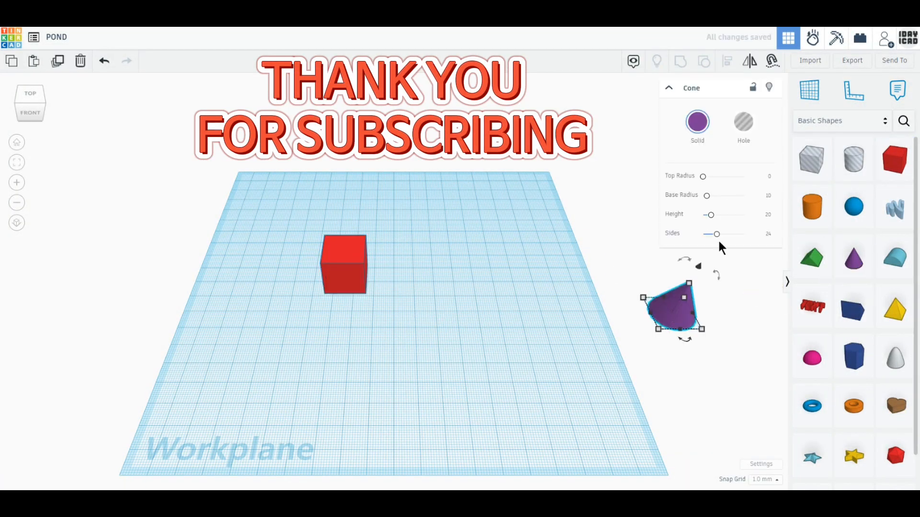
pyautogui.moveTo(717, 234); pyautogui.dragTo(774, 231)
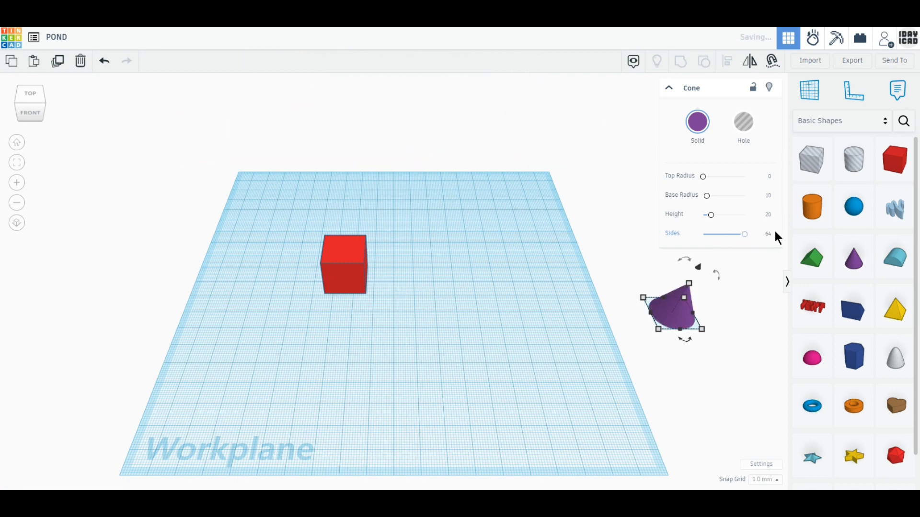
pyautogui.click(769, 177)
pyautogui.write('7')
pyautogui.press('Return')
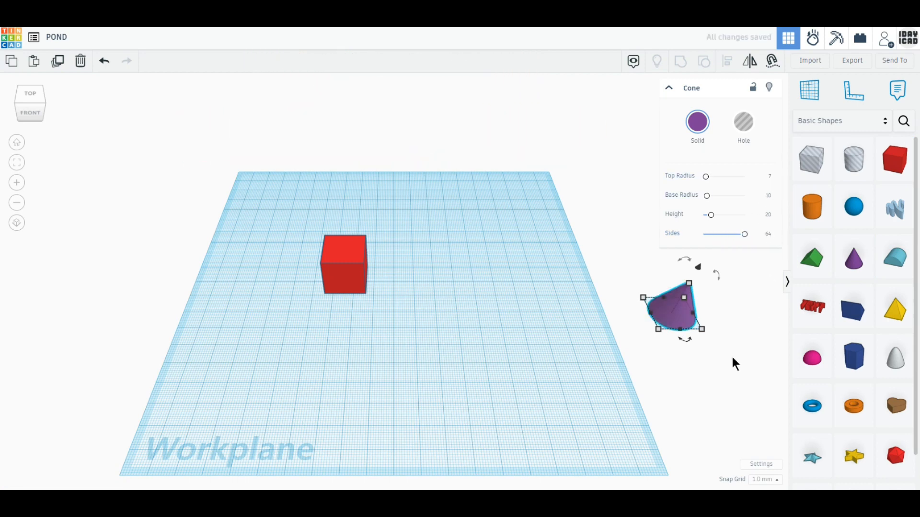
# - Set the box's height to 12 mm and color it green
pyautogui.click(355, 283)
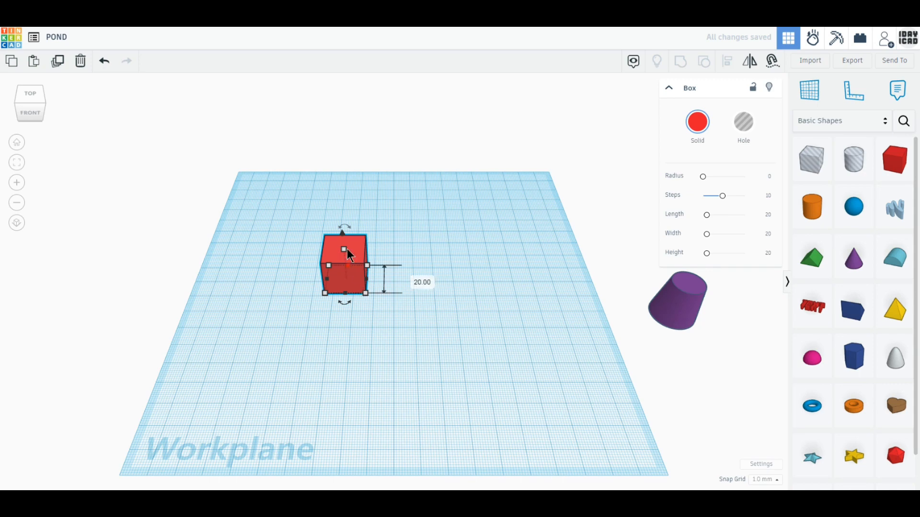
pyautogui.write('120')
pyautogui.press('Return')
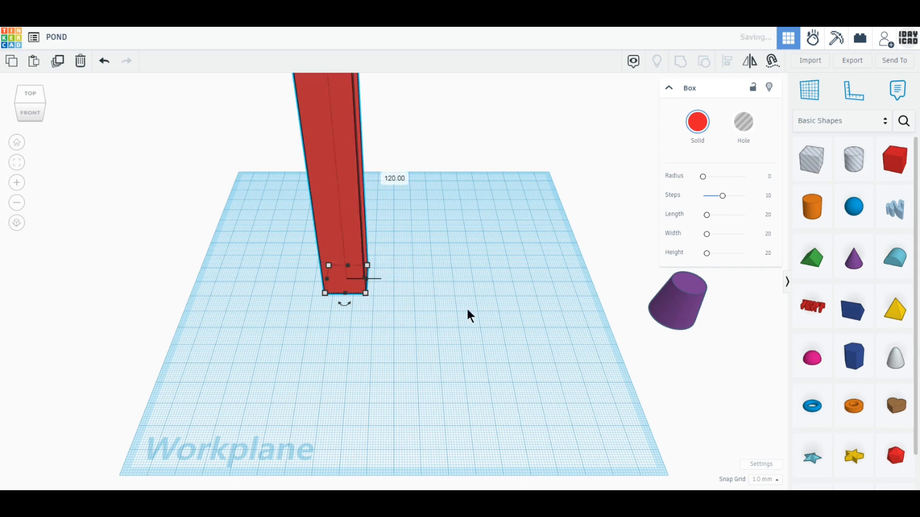
pyautogui.write('12')
pyautogui.press('Return')
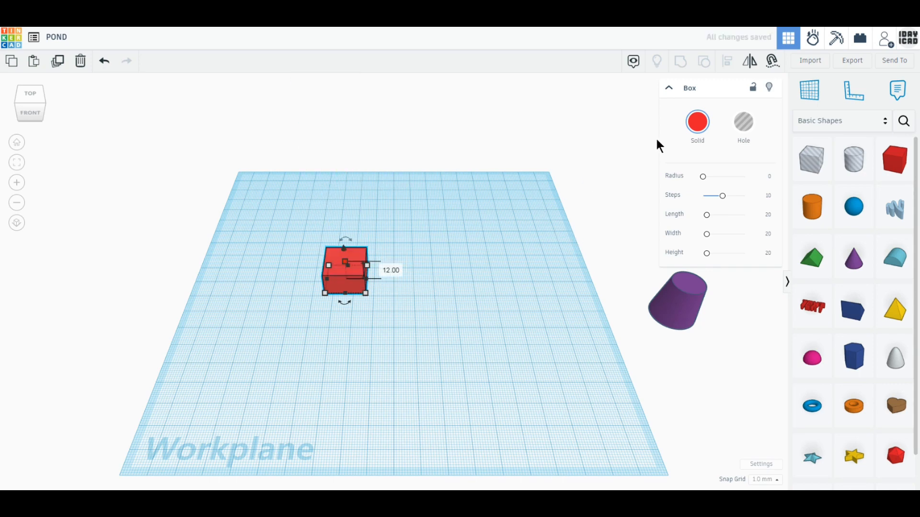
pyautogui.click(698, 123)
pyautogui.click(649, 223)
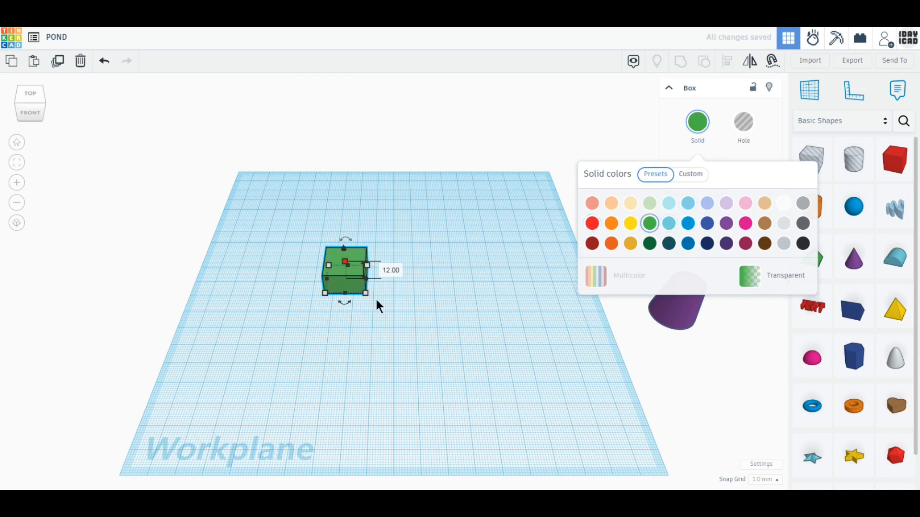
# - Resize the green box's footprint to 200 by 200 mm and position it to cover the workplane
pyautogui.write('200')
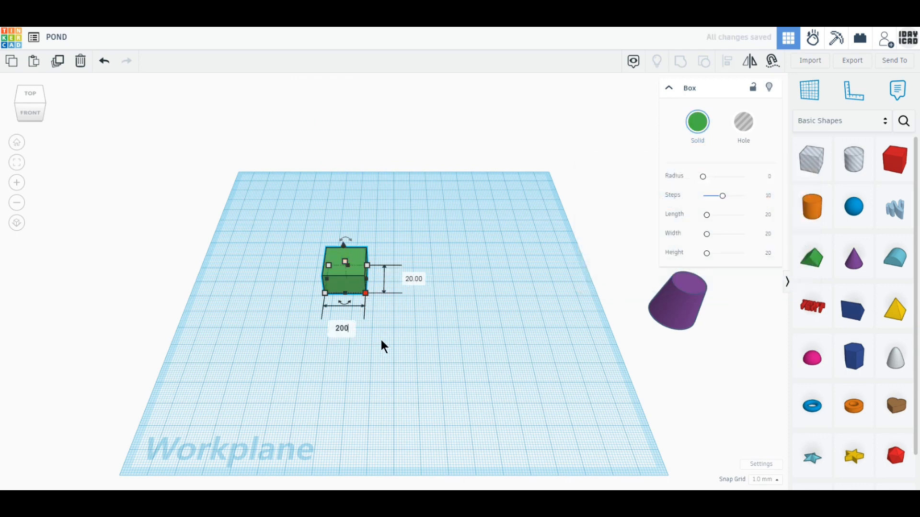
pyautogui.press('Return')
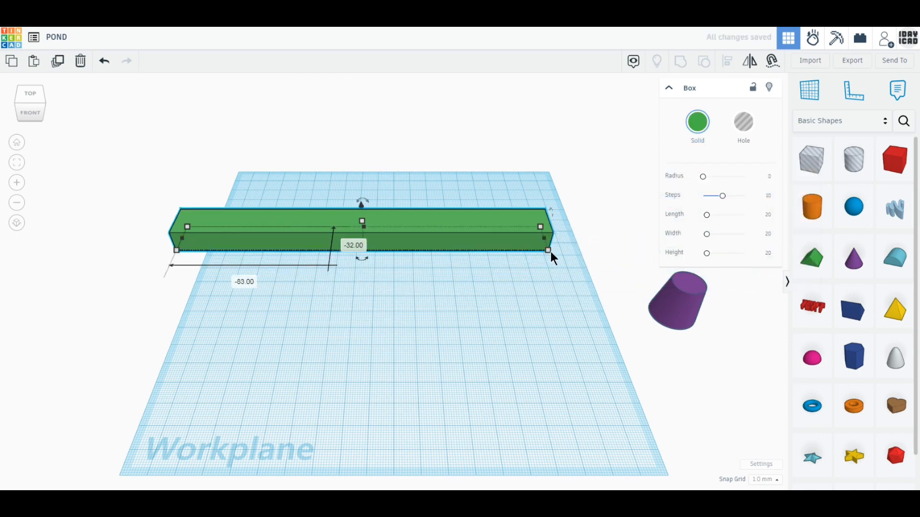
pyautogui.click(590, 237)
pyautogui.write('0')
pyautogui.press('Return')
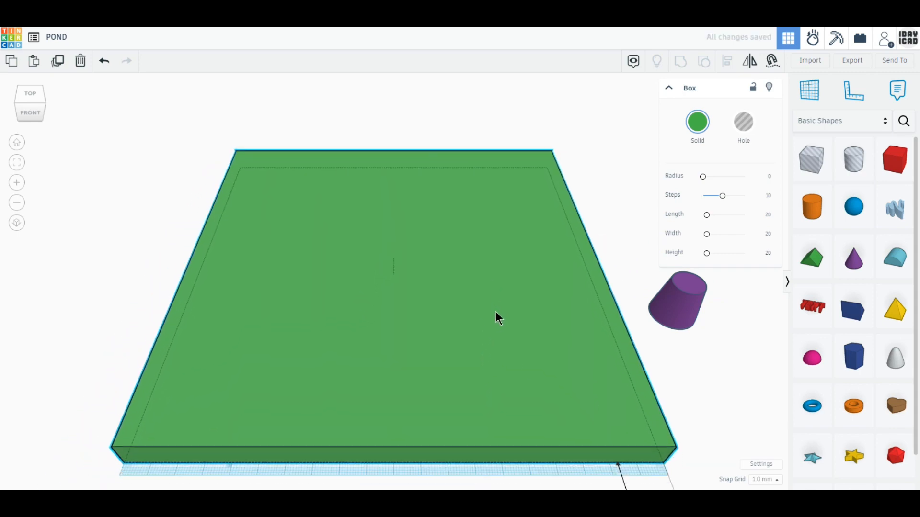
pyautogui.click(669, 370)
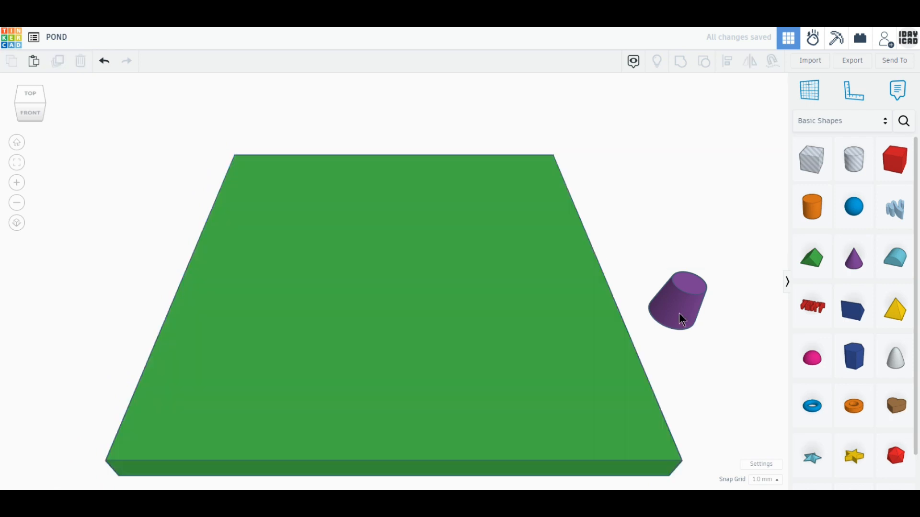
# - Set the cone's footprint to 160 by 160 mm, keeping its height
pyautogui.click(682, 318)
pyautogui.click(602, 313)
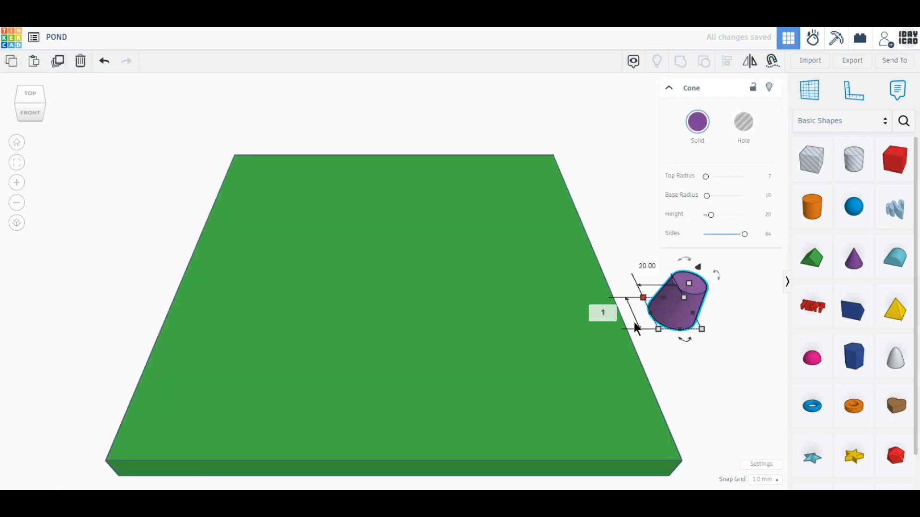
pyautogui.write('160')
pyautogui.press('Return')
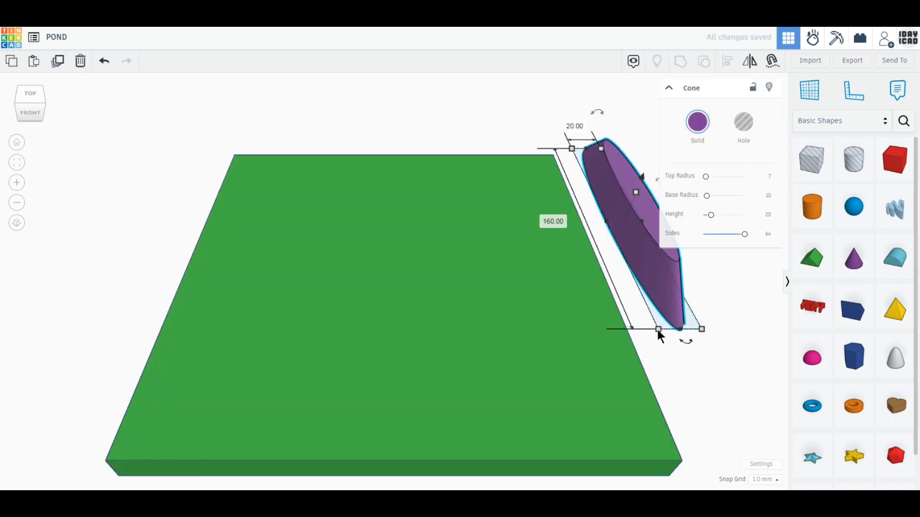
pyautogui.write('160')
pyautogui.press('Return')
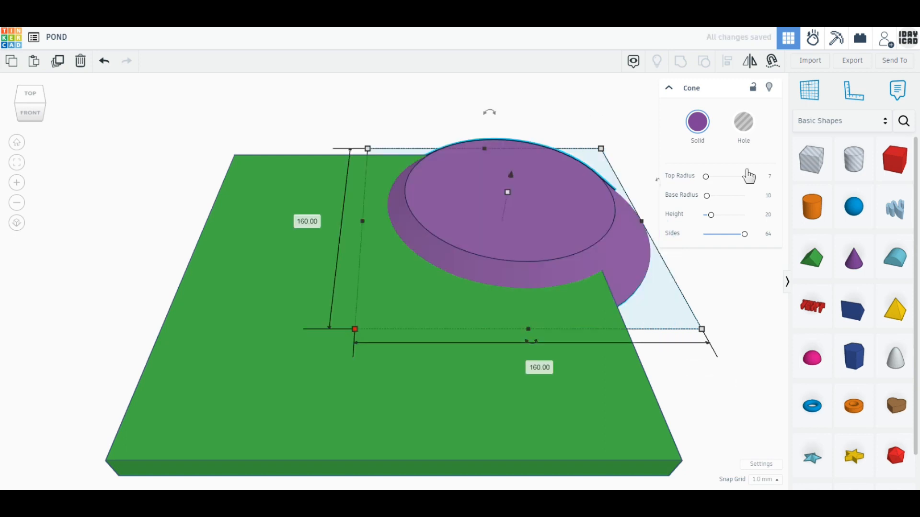
# - Turn the cone into an upside-down hole and move it over the green slab
pyautogui.click(743, 123)
pyautogui.click(749, 62)
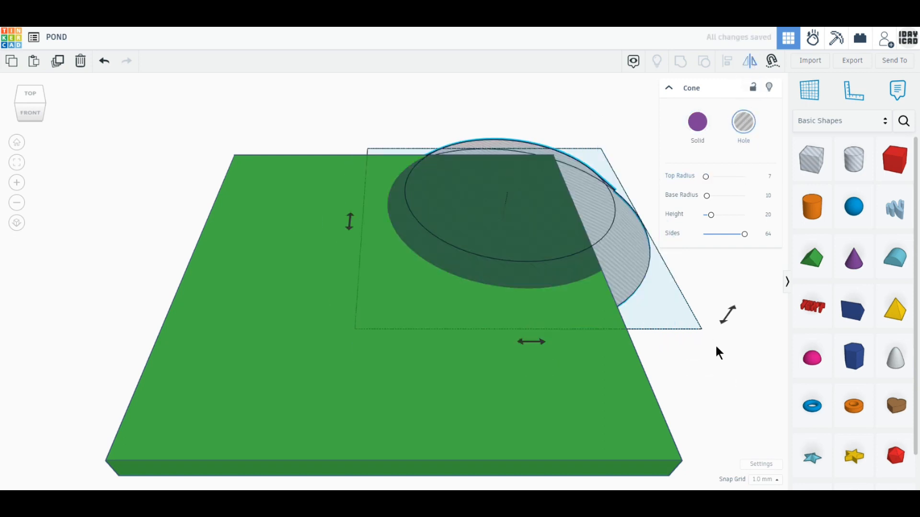
pyautogui.click(724, 314)
pyautogui.moveTo(625, 262); pyautogui.dragTo(478, 317)
# - Add a 100 by 100 mm duplicate of the cone hole near the slab's front-right corner, and shift the larger cone 10 mm right and 7 mm forward
pyautogui.click(58, 61)
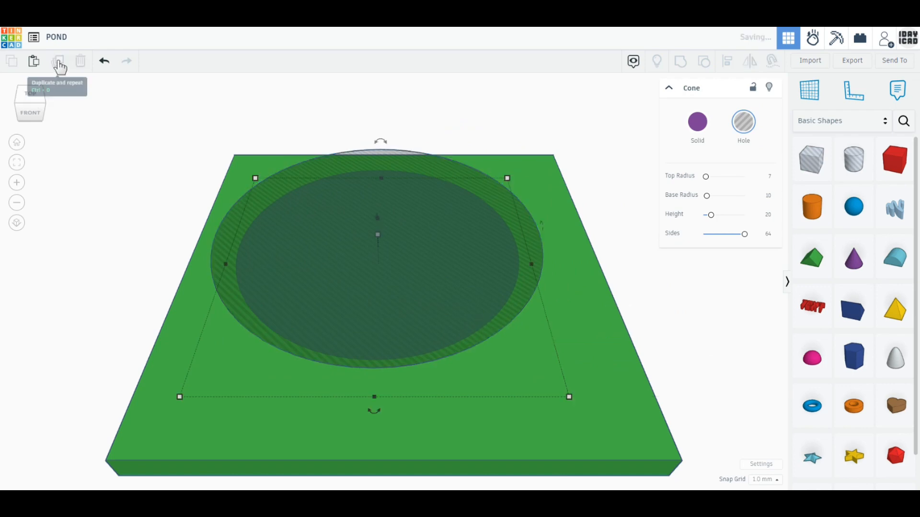
pyautogui.moveTo(260, 178); pyautogui.dragTo(369, 289)
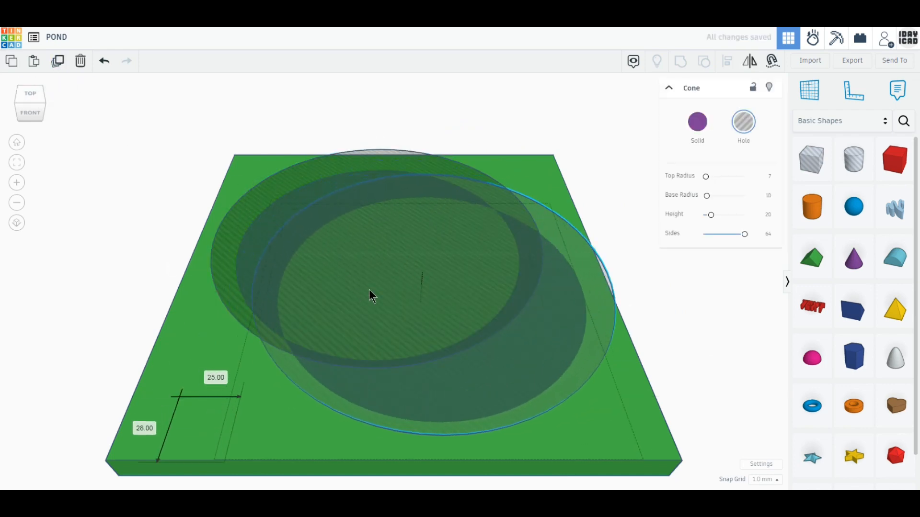
pyautogui.click(427, 181)
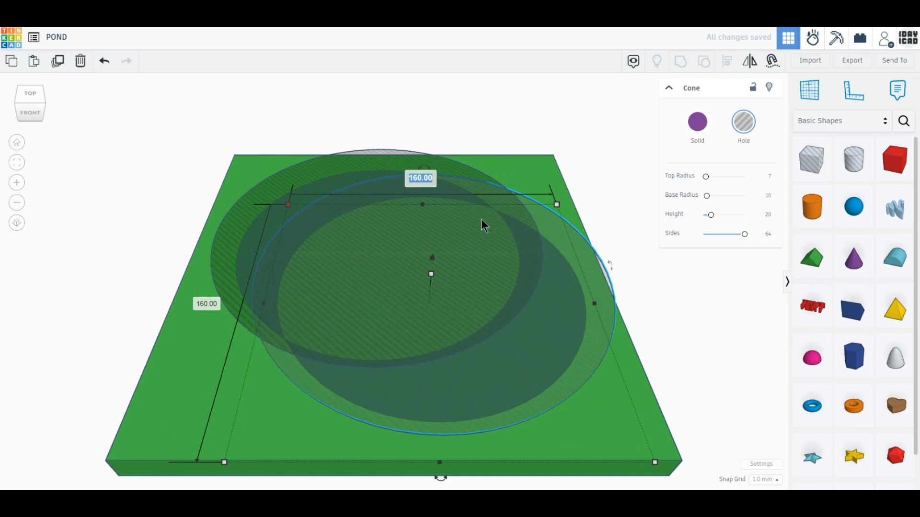
pyautogui.write('100')
pyautogui.press('Return')
pyautogui.click(335, 304)
pyautogui.write('100')
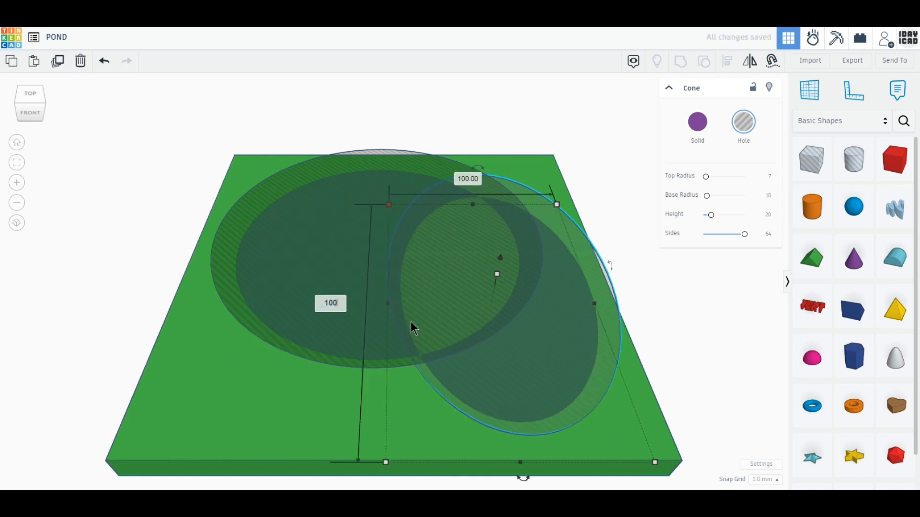
pyautogui.press('Return')
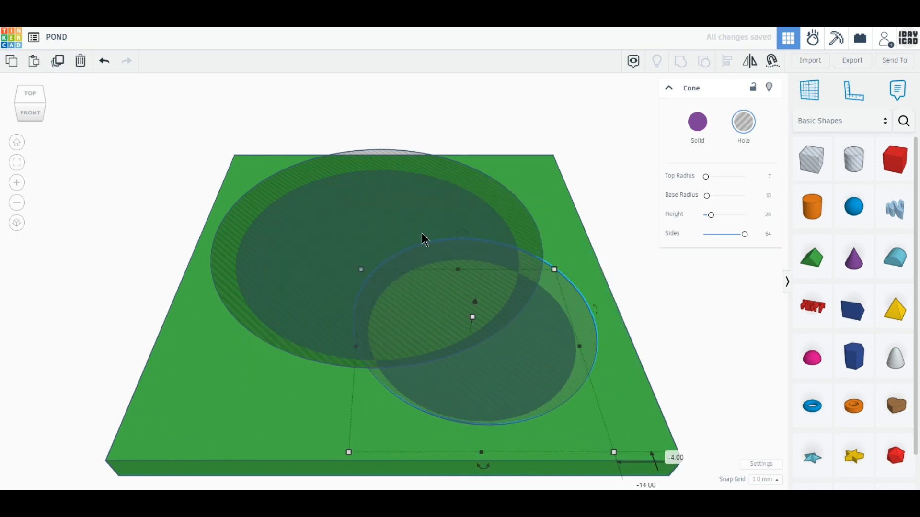
pyautogui.click(422, 232)
pyautogui.scroll(-5, 351, 288)
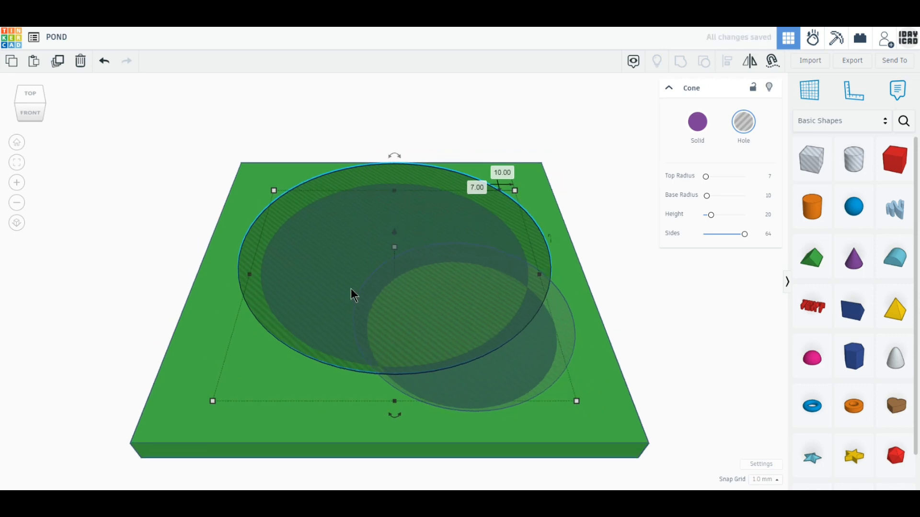
# - Place a duplicate of the slab and both cone holes beside the original, and group the original three shapes to cut the pond
pyautogui.moveTo(191, 202); pyautogui.dragTo(499, 376)
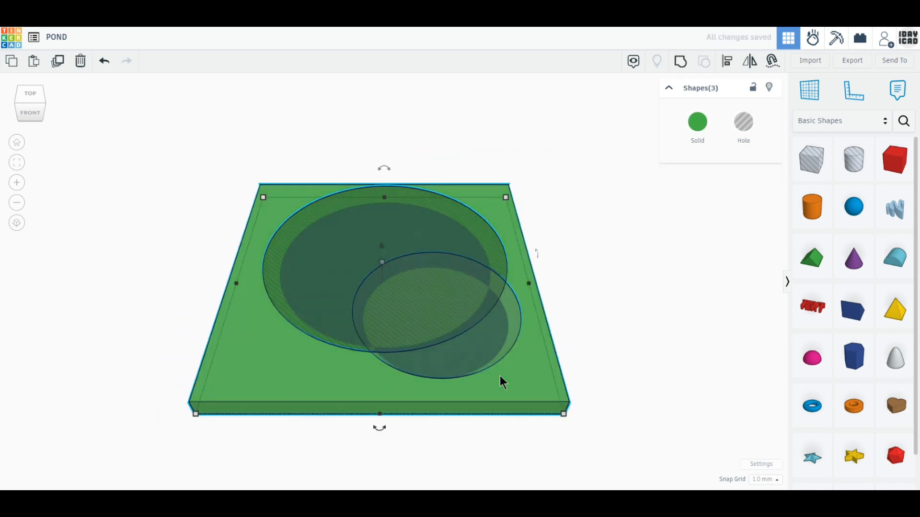
pyautogui.click(59, 67)
pyautogui.moveTo(251, 380); pyautogui.dragTo(648, 363)
pyautogui.moveTo(149, 181); pyautogui.dragTo(458, 351)
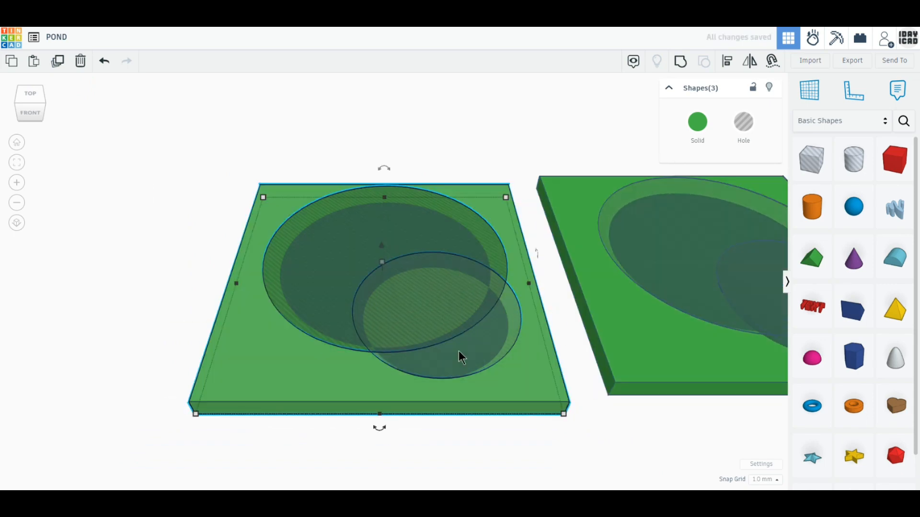
pyautogui.click(680, 63)
# - Set the height of the duplicate slab's two cone holes to 30 mm and group them with that slab
pyautogui.click(525, 236)
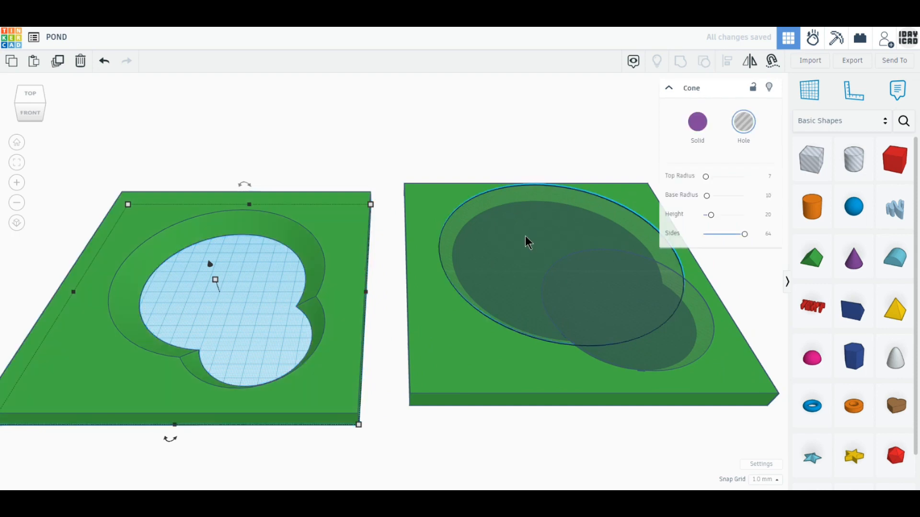
pyautogui.keyDown('shift'); pyautogui.click(615, 303); pyautogui.keyUp('shift')
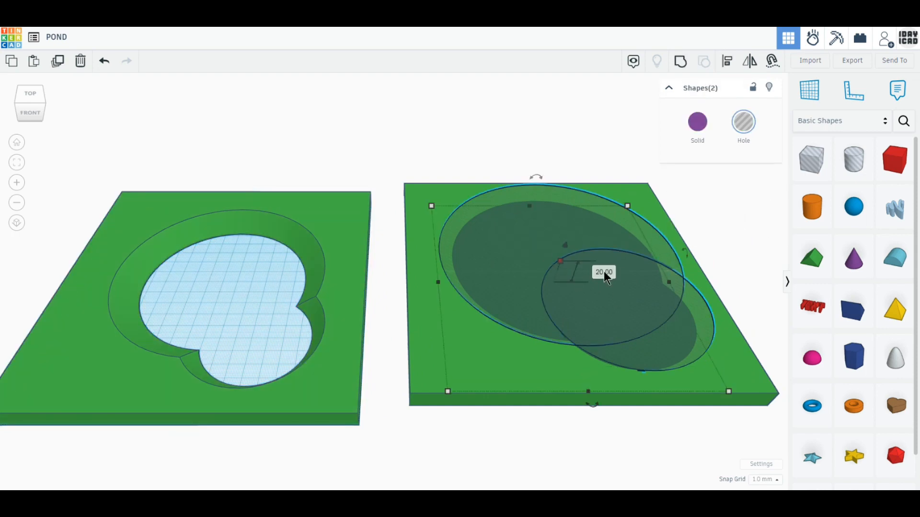
pyautogui.click(605, 271)
pyautogui.write('30')
pyautogui.press('Return')
pyautogui.keyDown('shift'); pyautogui.moveTo(670, 460); pyautogui.dragTo(581, 390); pyautogui.keyUp('shift')
pyautogui.click(680, 67)
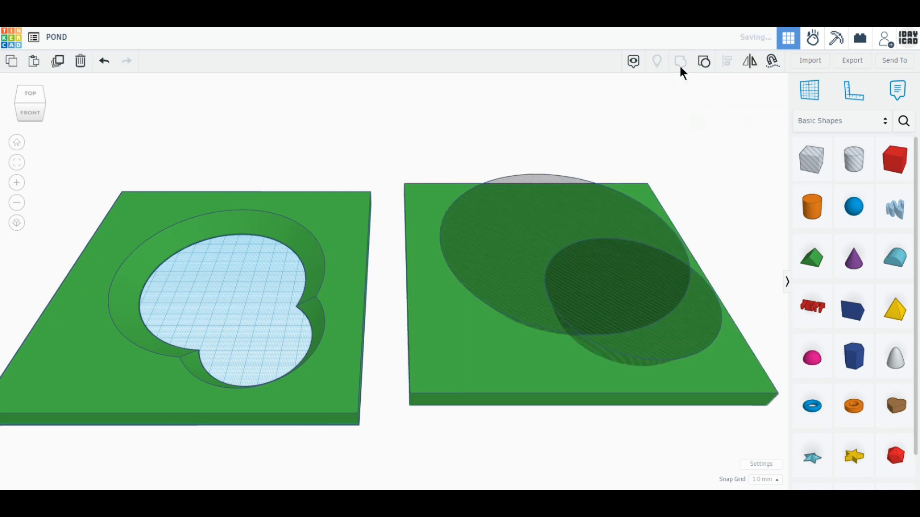
# - Color the duplicate pond slab light tan and move it over the green pond slab
pyautogui.click(698, 121)
pyautogui.click(764, 203)
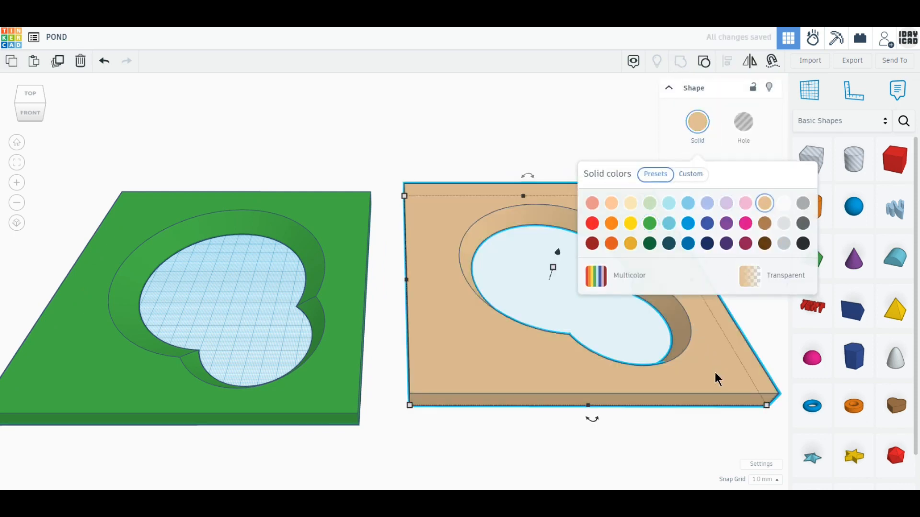
pyautogui.moveTo(714, 376); pyautogui.dragTo(335, 375)
pyautogui.click(17, 144)
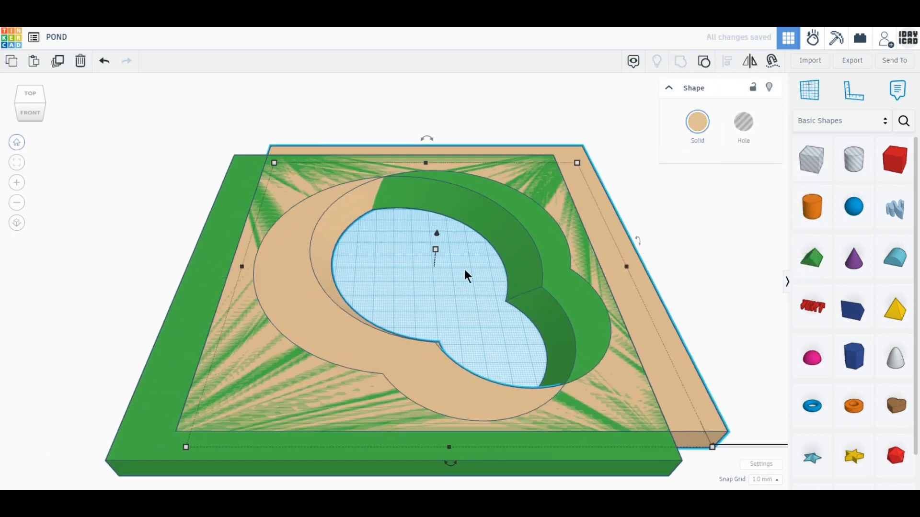
# - Set the tan slab's height to 11 mm and line it up with the green slab's edges
pyautogui.write('11')
pyautogui.press('Return')
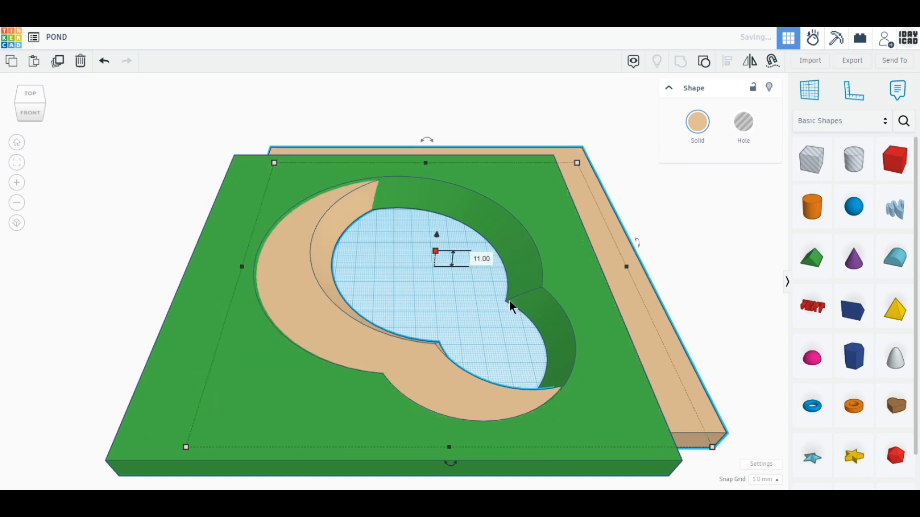
pyautogui.click(699, 472)
pyautogui.moveTo(690, 435); pyautogui.dragTo(646, 456)
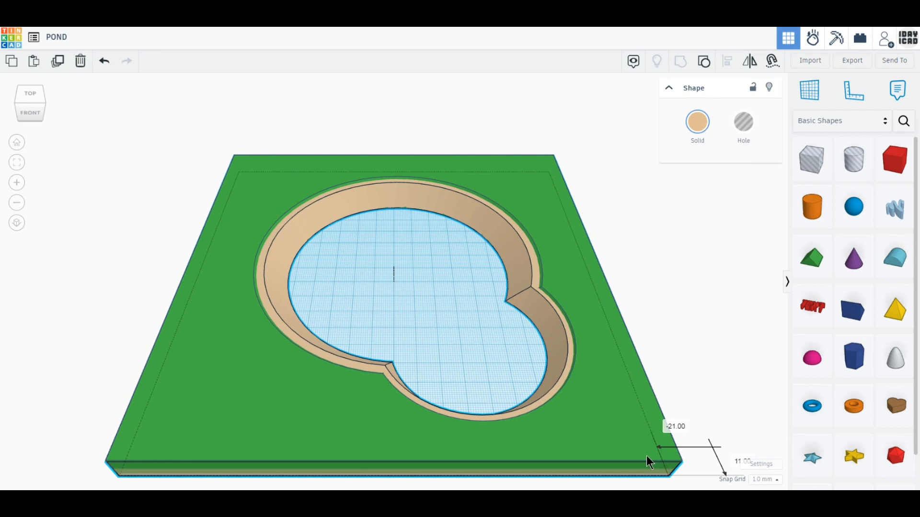
pyautogui.click(700, 348)
# - Add a box inside the pond opening, set its height to 10 mm and color it light blue
pyautogui.moveTo(894, 160); pyautogui.dragTo(403, 266)
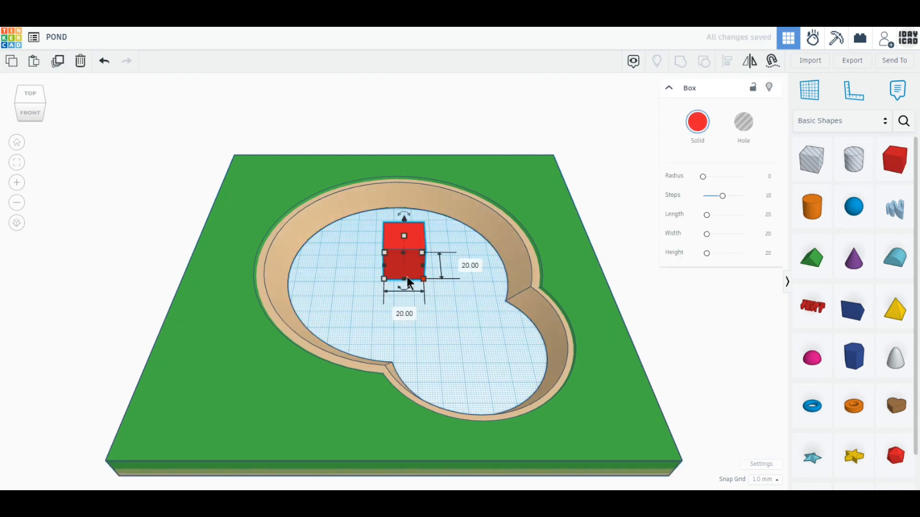
pyautogui.write('10')
pyautogui.press('Return')
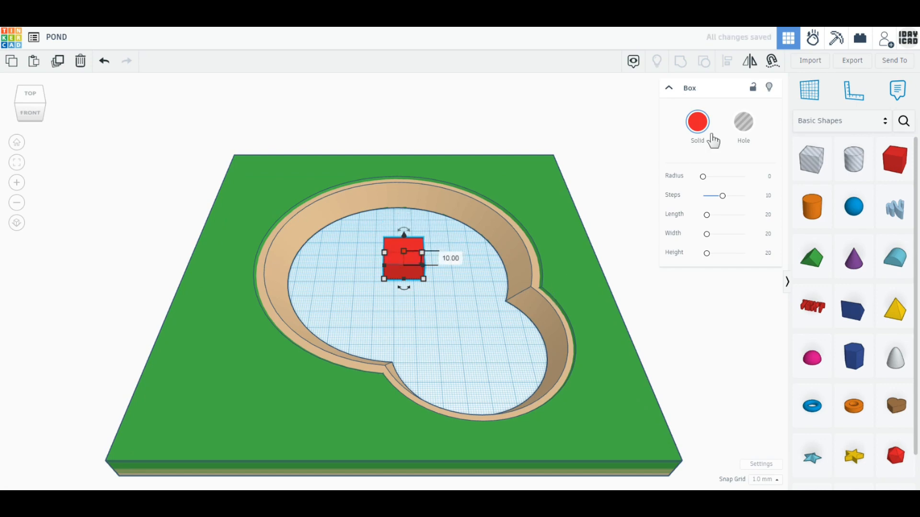
pyautogui.click(697, 122)
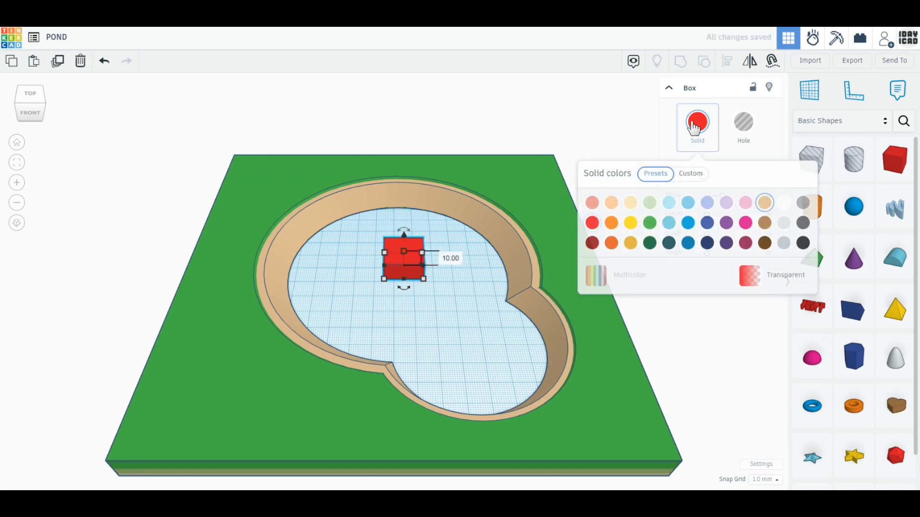
pyautogui.click(690, 209)
# - Stretch the blue box to about 167 by 171 mm so it fills the whole pond opening as water
pyautogui.moveTo(424, 279); pyautogui.dragTo(613, 454)
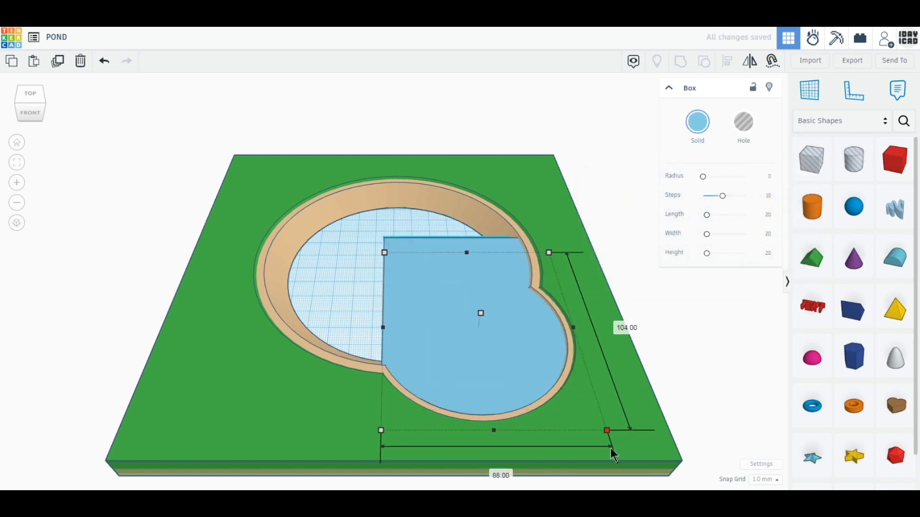
pyautogui.moveTo(384, 252); pyautogui.dragTo(259, 187)
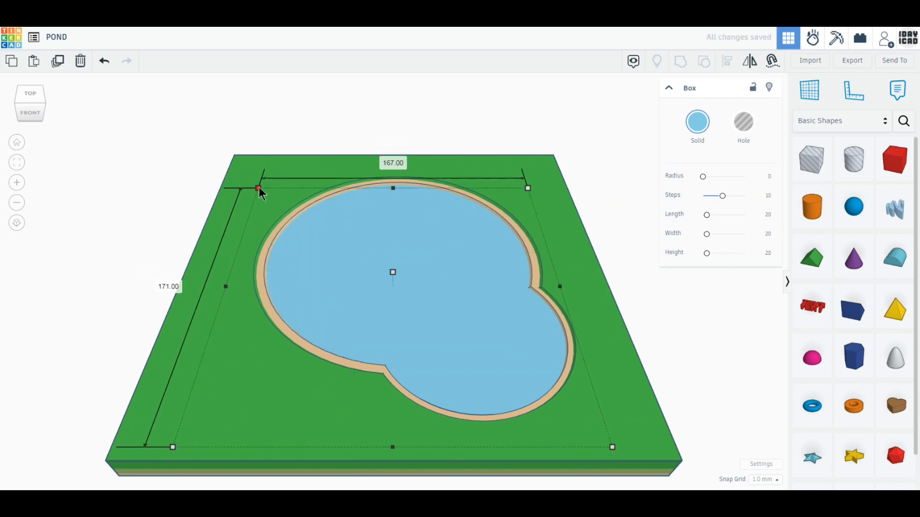
pyautogui.click(175, 187)
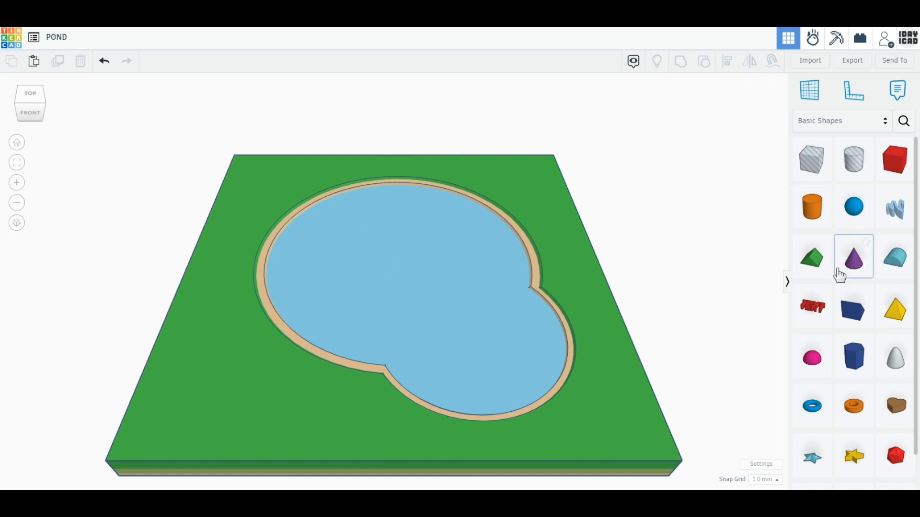
# - Add a light tan cone beside the slab with top radius 5, height 11 mm and 64 sides
pyautogui.moveTo(839, 275); pyautogui.dragTo(681, 285)
pyautogui.click(767, 177)
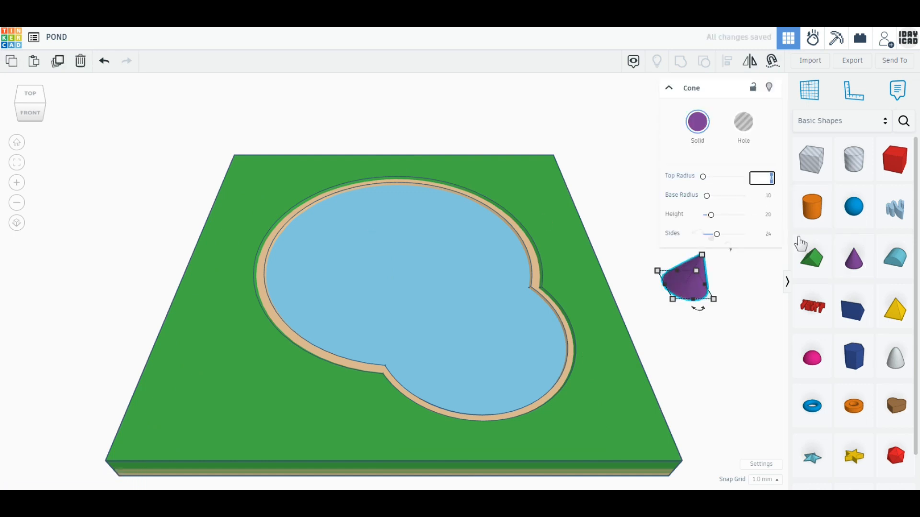
pyautogui.write('5')
pyautogui.press('Return')
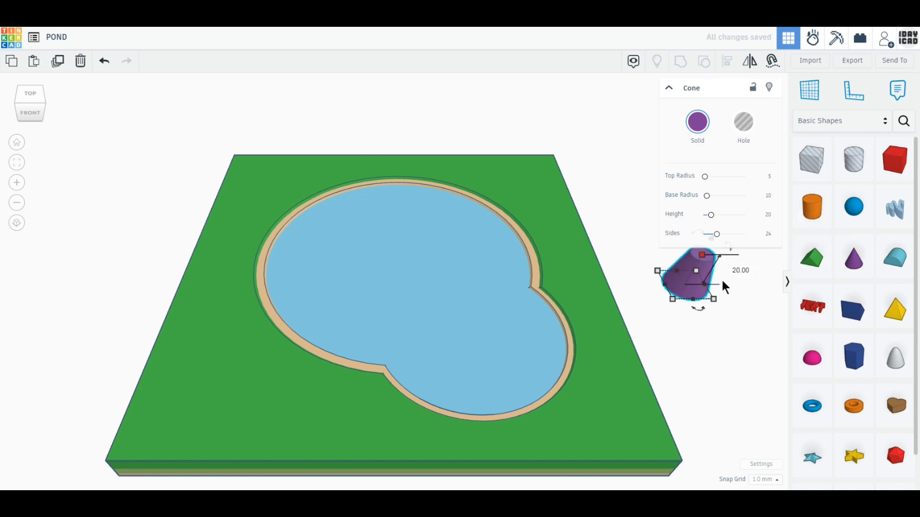
pyautogui.write('11')
pyautogui.press('Return')
pyautogui.moveTo(716, 234); pyautogui.dragTo(786, 238)
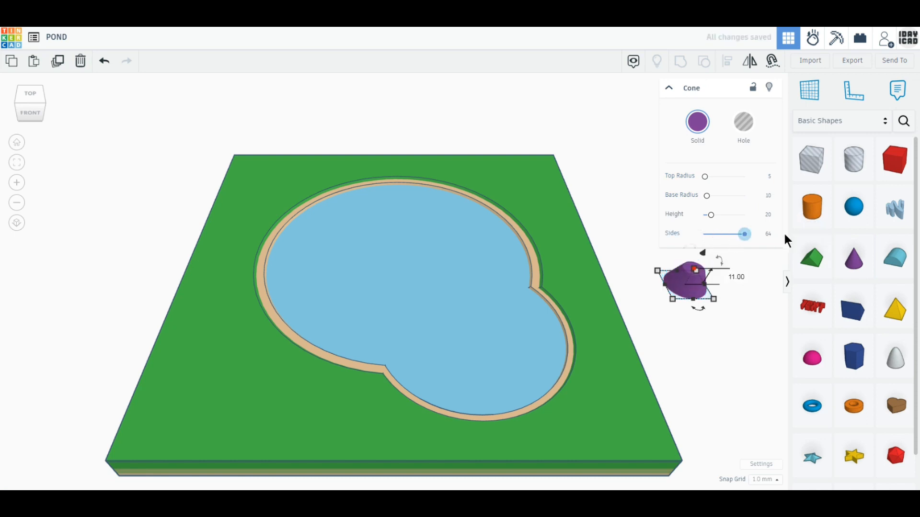
pyautogui.click(699, 122)
pyautogui.click(764, 200)
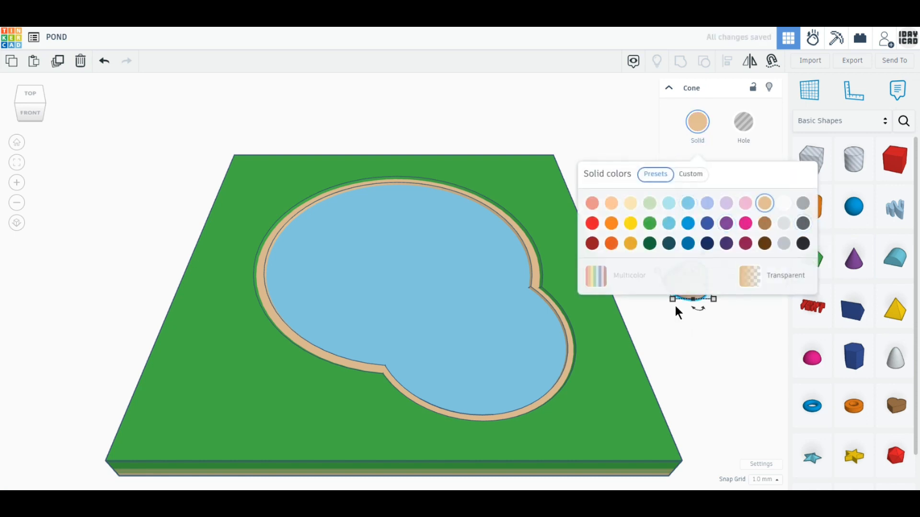
# - Move the tan cone to the pond's back-left edge and stretch it to about 97 by 82 mm
pyautogui.moveTo(688, 296); pyautogui.dragTo(244, 302)
pyautogui.moveTo(327, 215); pyautogui.dragTo(373, 179)
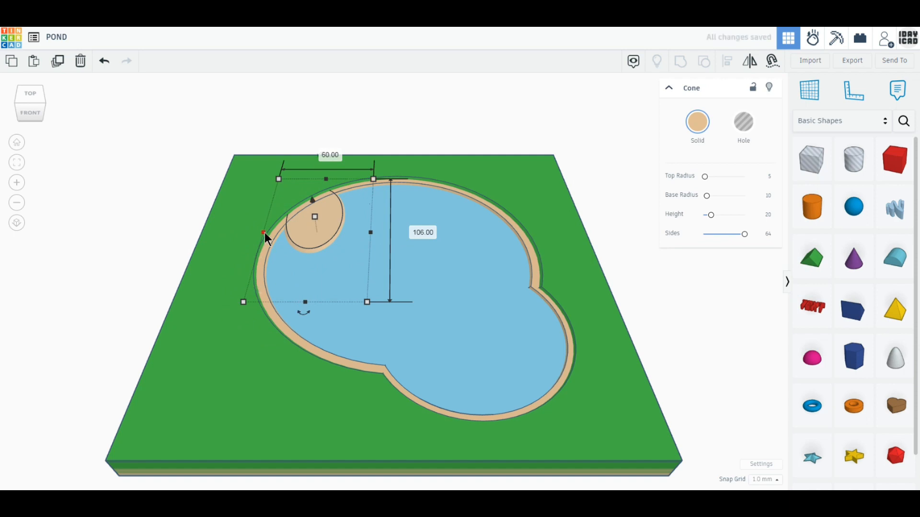
pyautogui.moveTo(263, 234); pyautogui.dragTo(225, 237)
pyautogui.moveTo(367, 302); pyautogui.dragTo(405, 284)
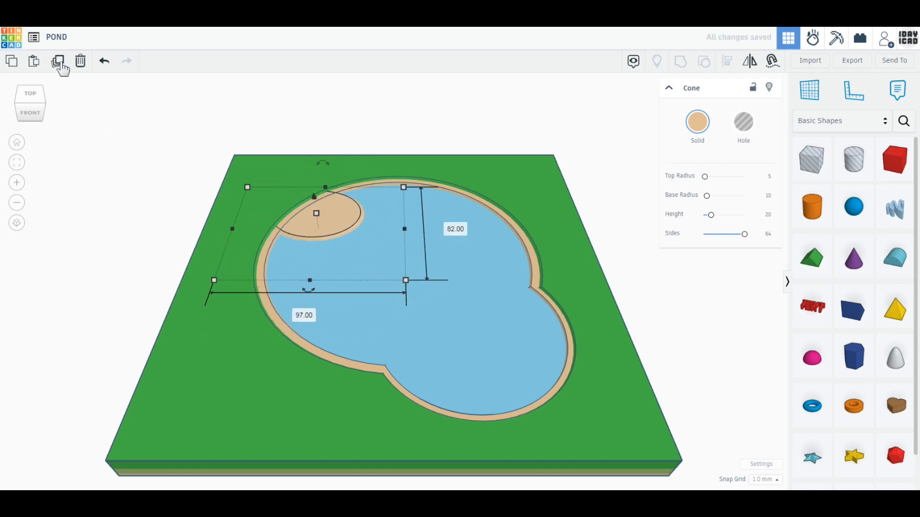
# - Place duplicates of the tan cone along the rim on both sides of it, resizing the front-left one to about 67 by 94 mm
pyautogui.moveTo(340, 219); pyautogui.dragTo(386, 196)
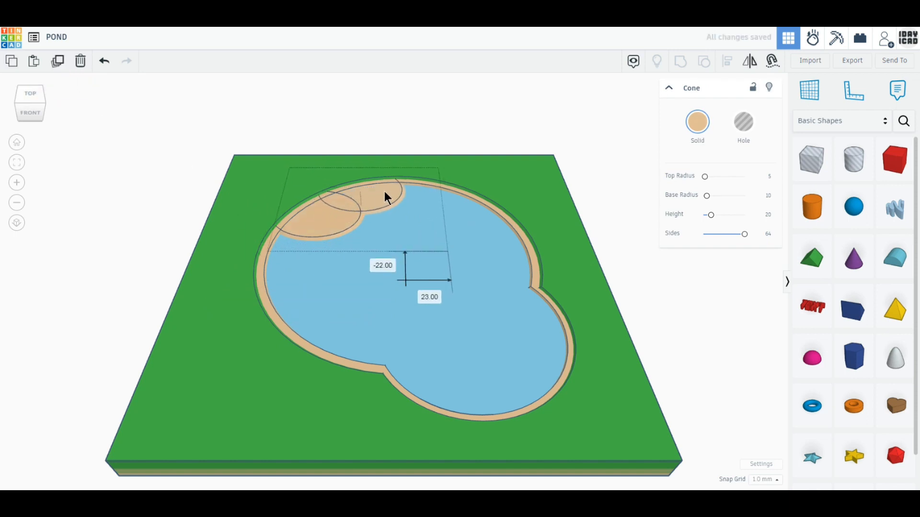
pyautogui.click(57, 61)
pyautogui.moveTo(390, 146); pyautogui.dragTo(267, 259)
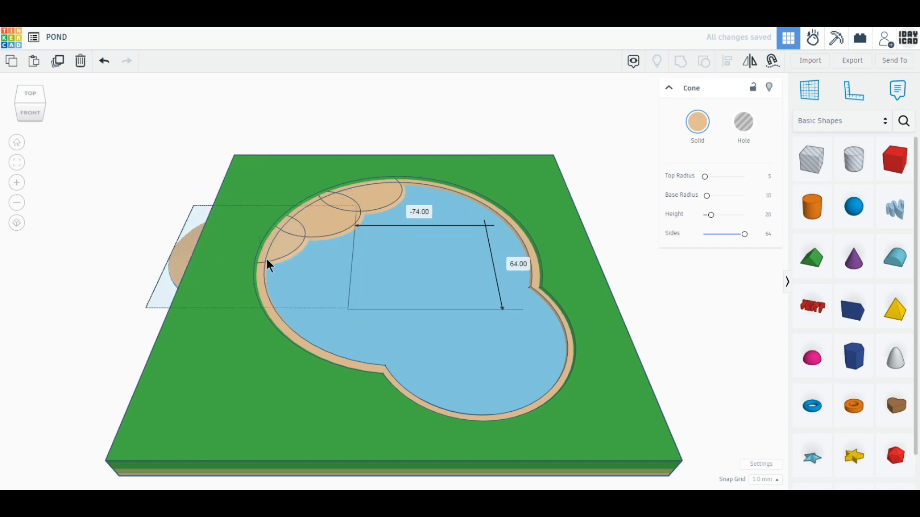
pyautogui.moveTo(146, 309); pyautogui.dragTo(201, 329)
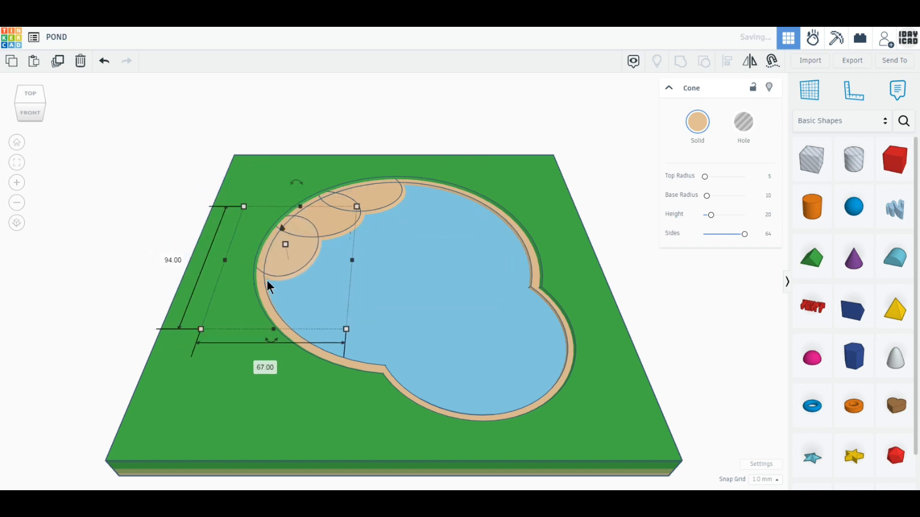
# - Group the slabs, water and three tan cones into one shape and make it multicolor
pyautogui.click(30, 94)
pyautogui.scroll(-1, 243, 298)
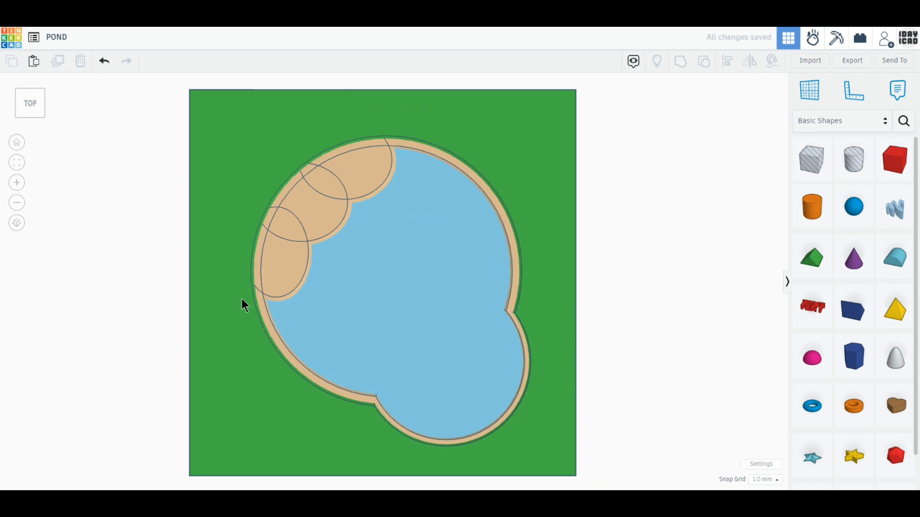
pyautogui.click(17, 142)
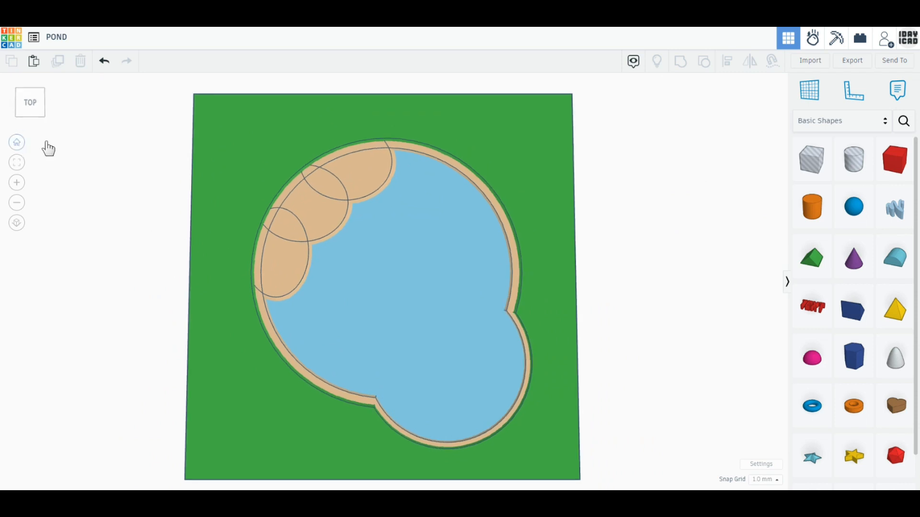
pyautogui.moveTo(160, 128); pyautogui.dragTo(565, 361)
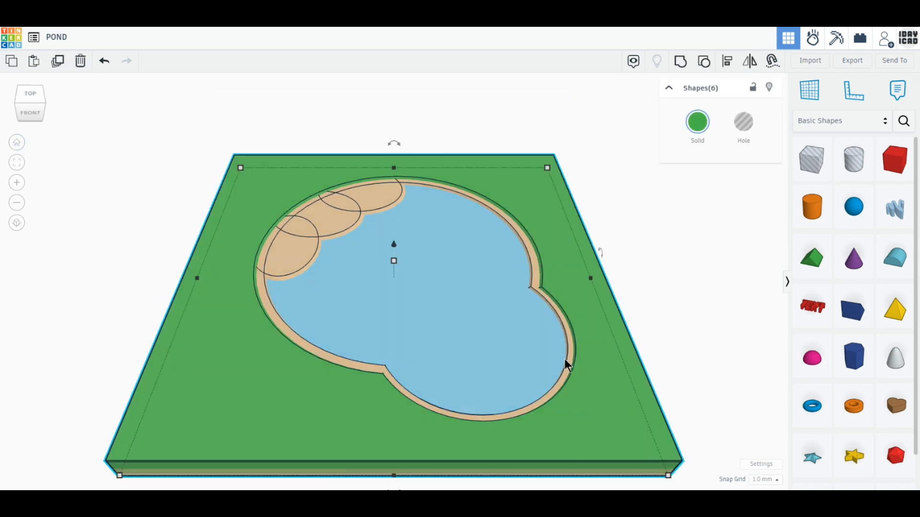
pyautogui.click(679, 63)
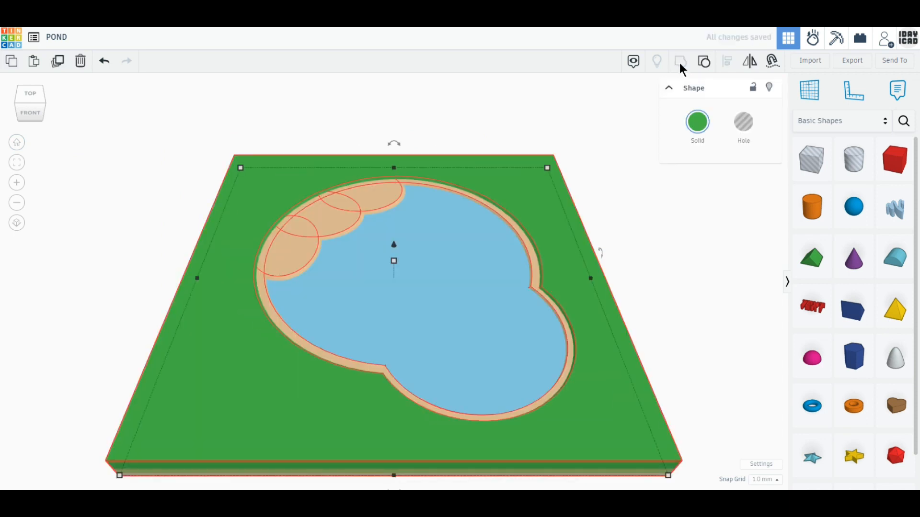
pyautogui.click(700, 136)
pyautogui.click(701, 137)
pyautogui.click(628, 279)
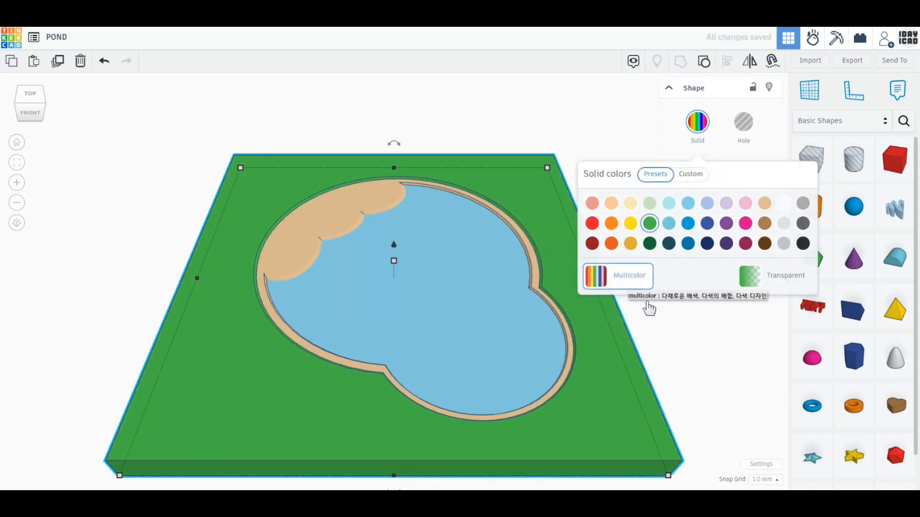
pyautogui.click(686, 357)
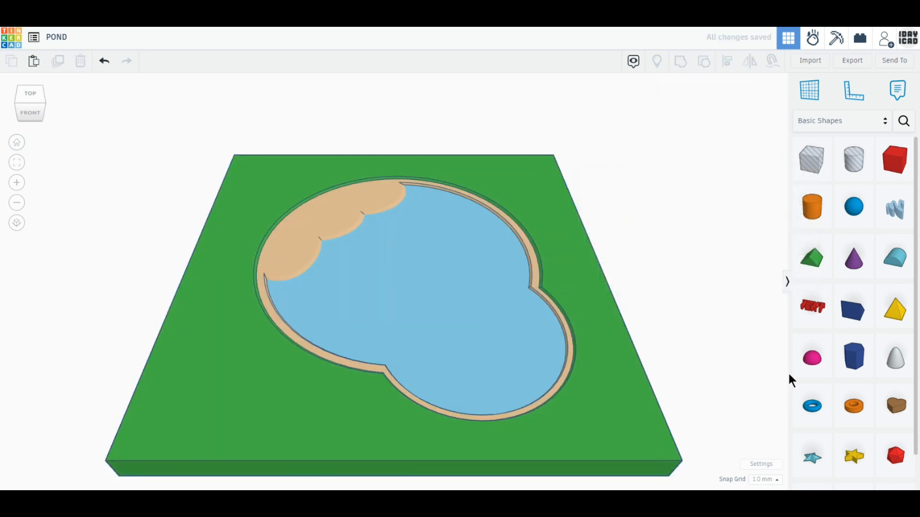
# - Add a sphere beside the slab, reduce its steps to 6 and color it gray
pyautogui.moveTo(853, 207); pyautogui.dragTo(683, 260)
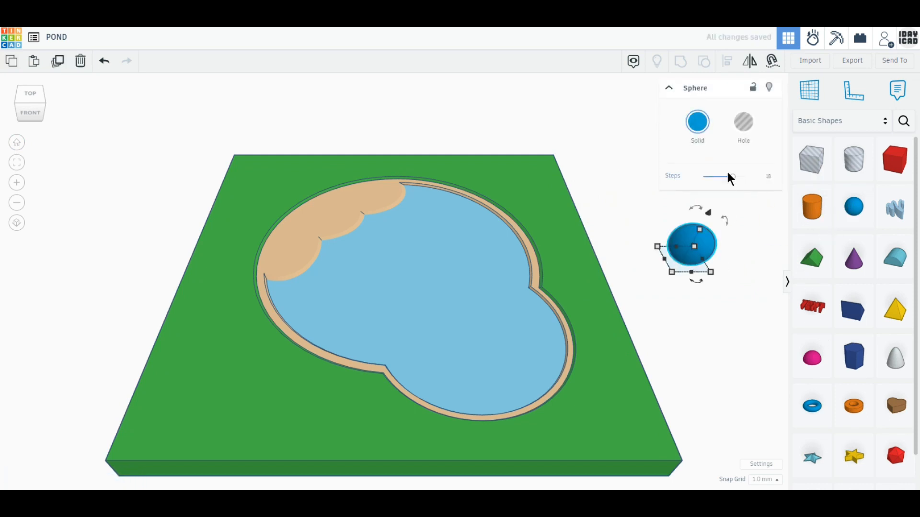
pyautogui.moveTo(728, 178); pyautogui.dragTo(709, 184)
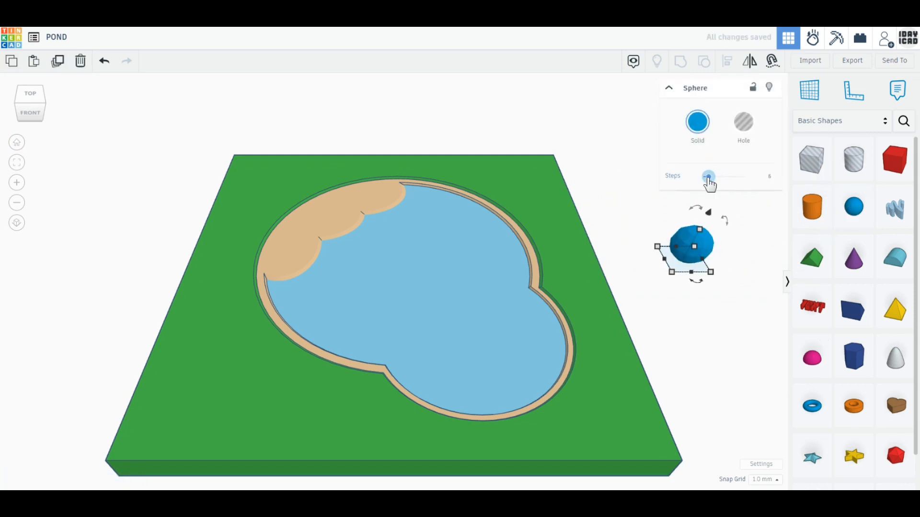
pyautogui.click(698, 122)
pyautogui.click(803, 203)
pyautogui.click(709, 355)
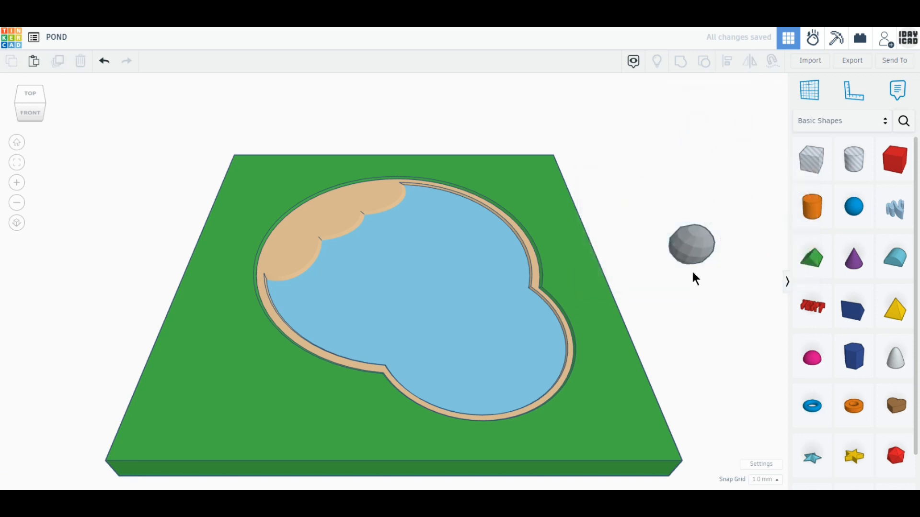
# - Place the gray sphere on the tan bank as a rock and add a smaller duplicate in front of it, rotated 65°
pyautogui.moveTo(692, 259); pyautogui.dragTo(276, 245)
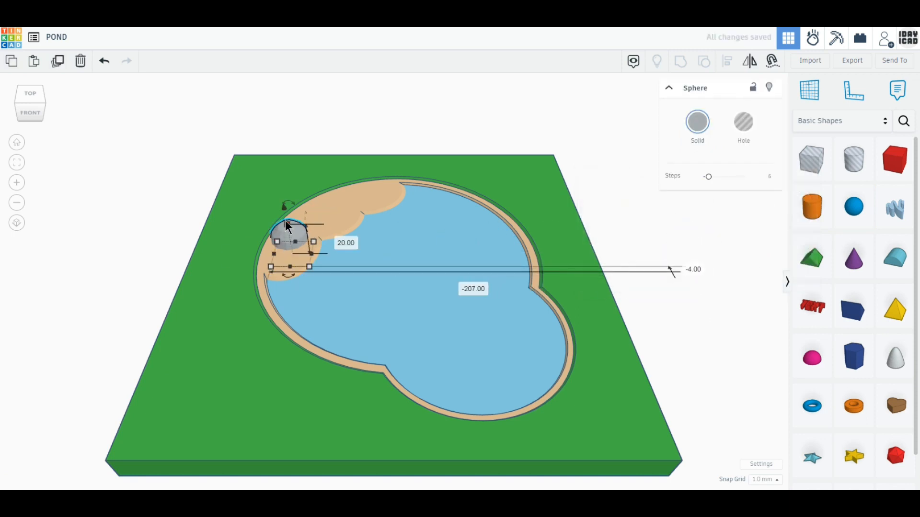
pyautogui.moveTo(286, 198); pyautogui.dragTo(279, 236)
pyautogui.click(58, 62)
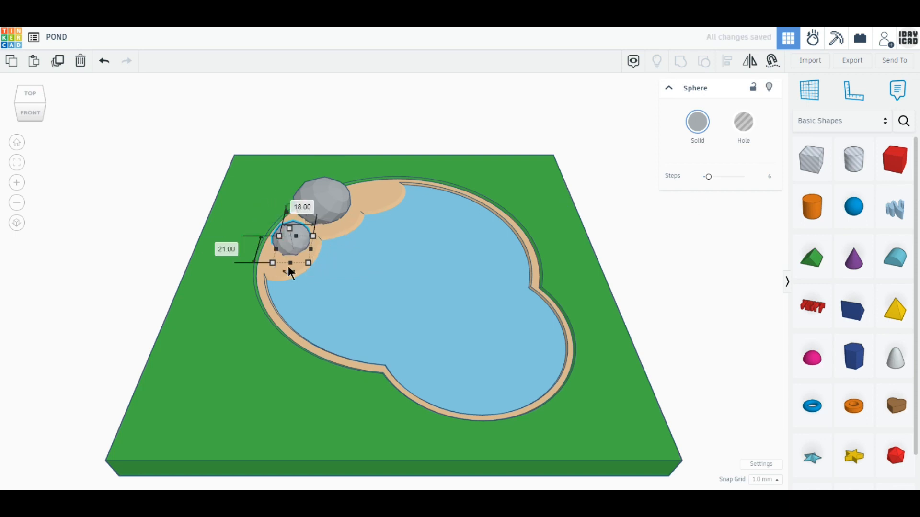
pyautogui.moveTo(289, 271); pyautogui.dragTo(252, 266)
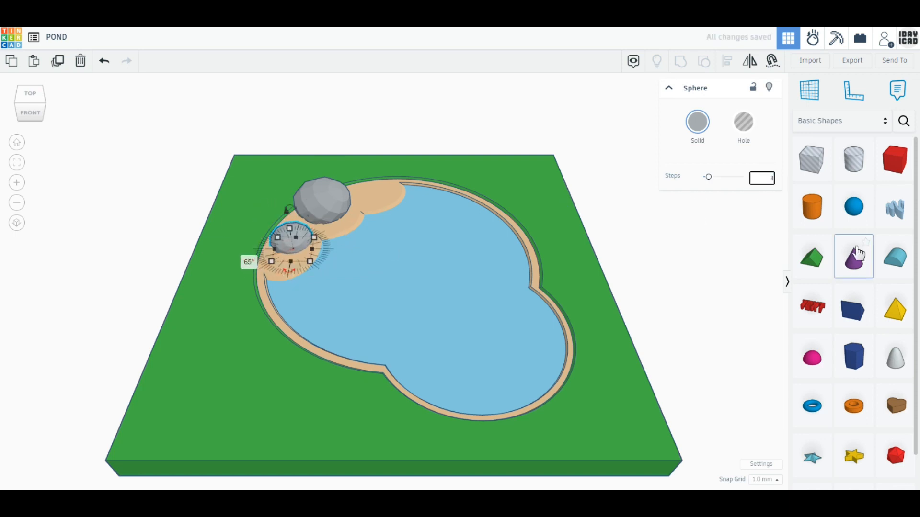
pyautogui.click(697, 251)
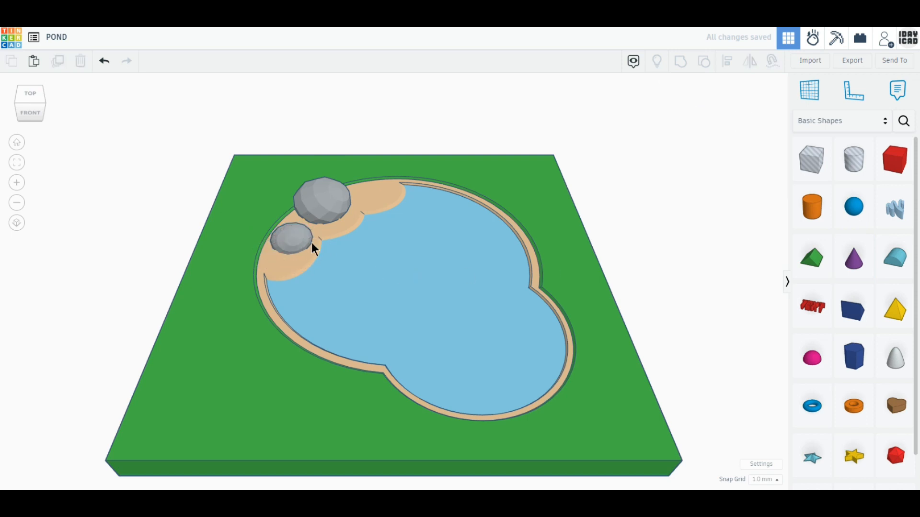
# - Set the smaller rock's steps to 5 and move it up against the large rock
pyautogui.click(311, 242)
pyautogui.click(300, 242)
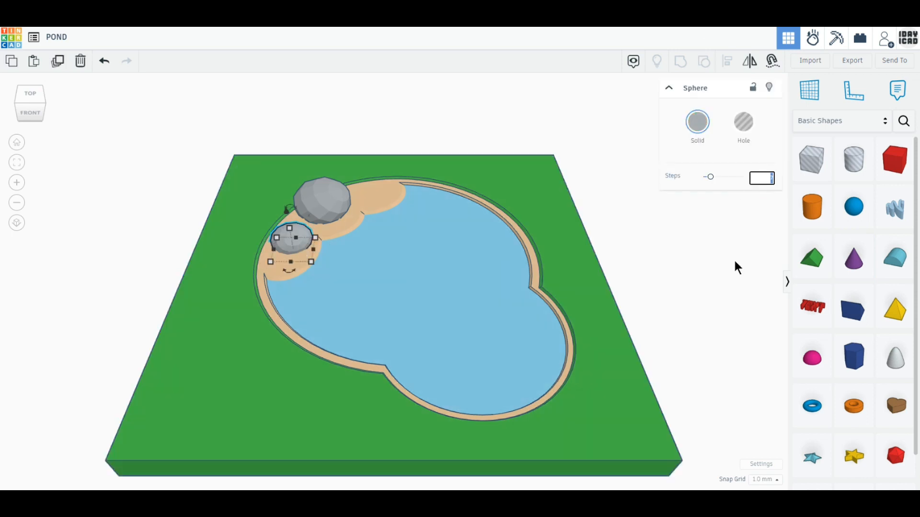
pyautogui.click(720, 263)
pyautogui.moveTo(295, 241); pyautogui.dragTo(301, 231)
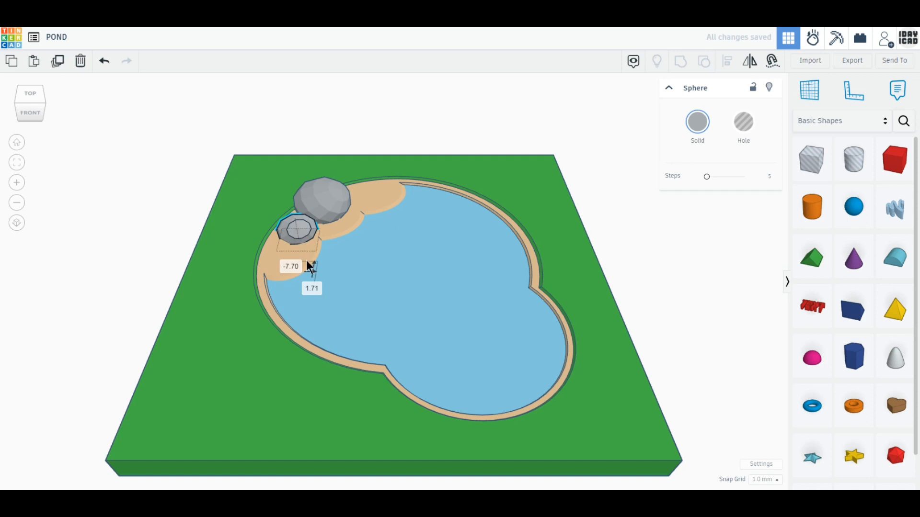
# - Duplicate the smaller rock as an even smaller third rock, and rotate and position it at the front-left of the row
pyautogui.click(60, 62)
pyautogui.moveTo(304, 232); pyautogui.dragTo(270, 271)
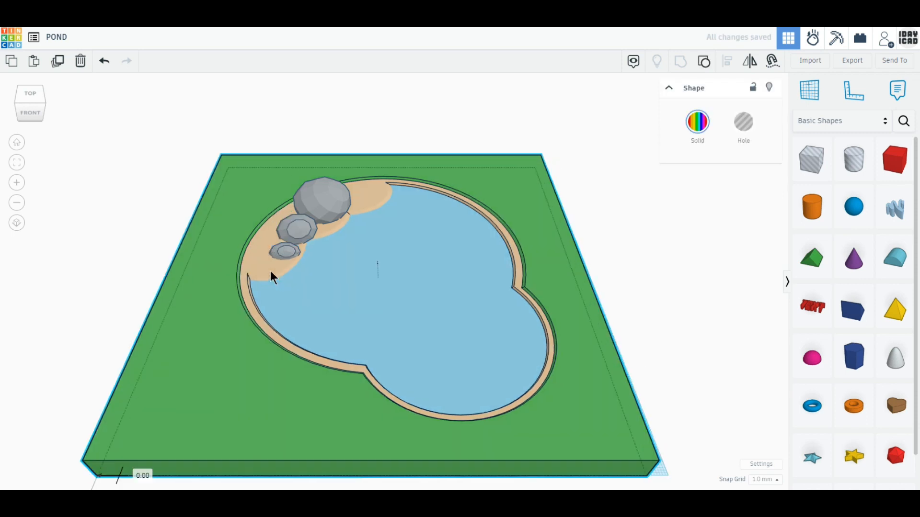
pyautogui.click(104, 61)
pyautogui.click(282, 249)
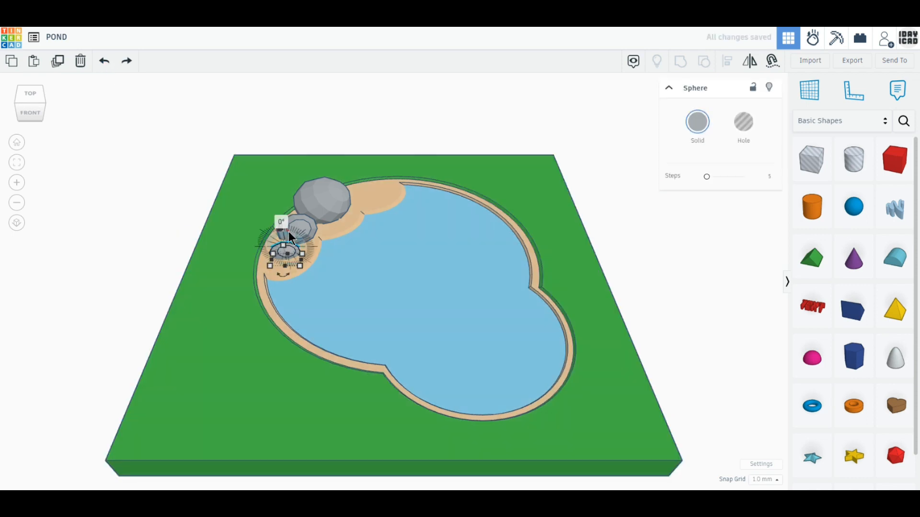
pyautogui.moveTo(288, 231); pyautogui.dragTo(311, 252)
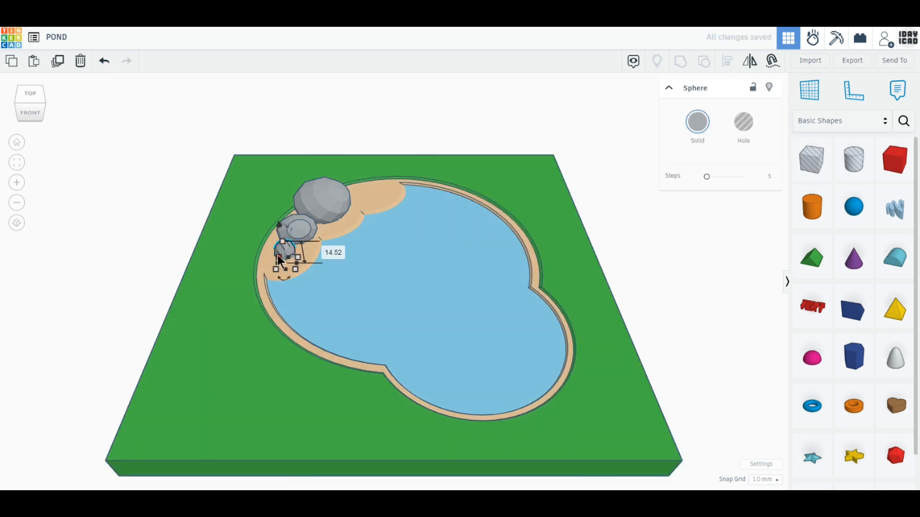
pyautogui.press('Escape')
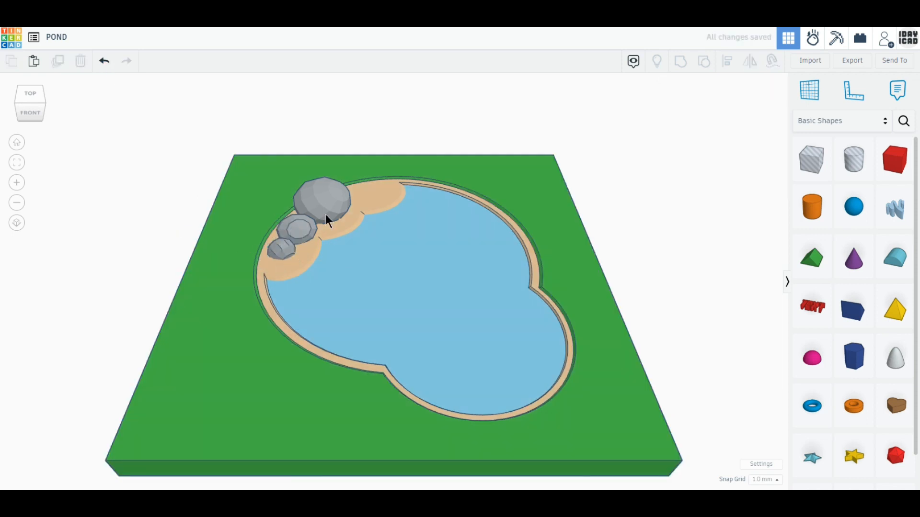
pyautogui.click(325, 214)
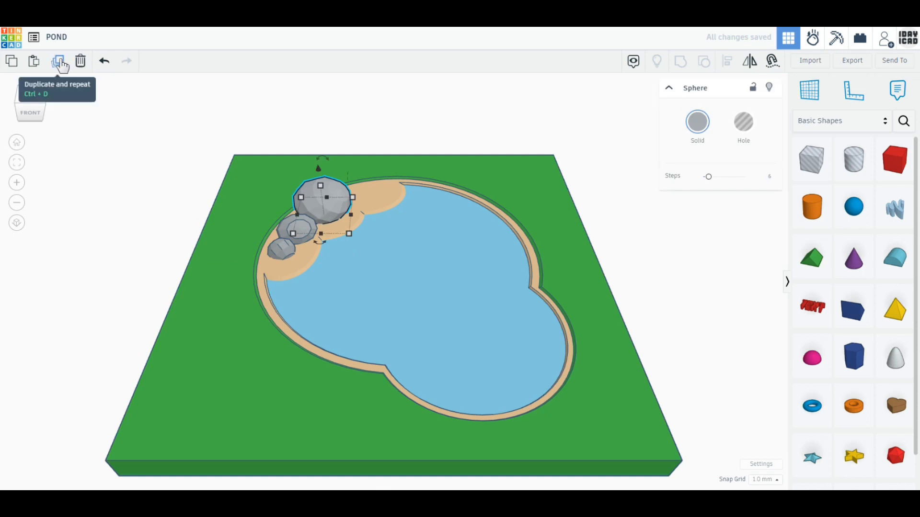
pyautogui.click(121, 182)
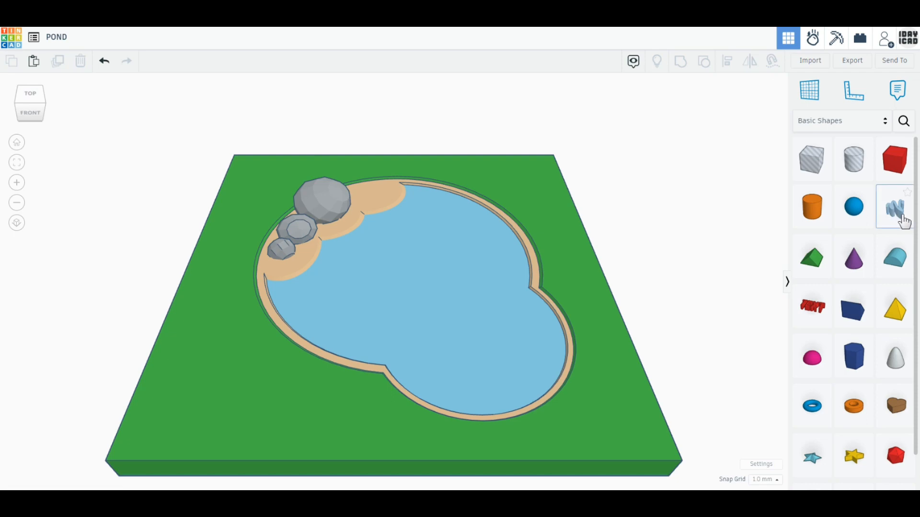
# - Add a Scribble shape beside the slab and draw a single curved stroke for a reed blade
pyautogui.moveTo(896, 213)
pyautogui.mouseDown()
pyautogui.moveTo(712, 237)
pyautogui.moveTo(663, 278)
pyautogui.mouseUp()
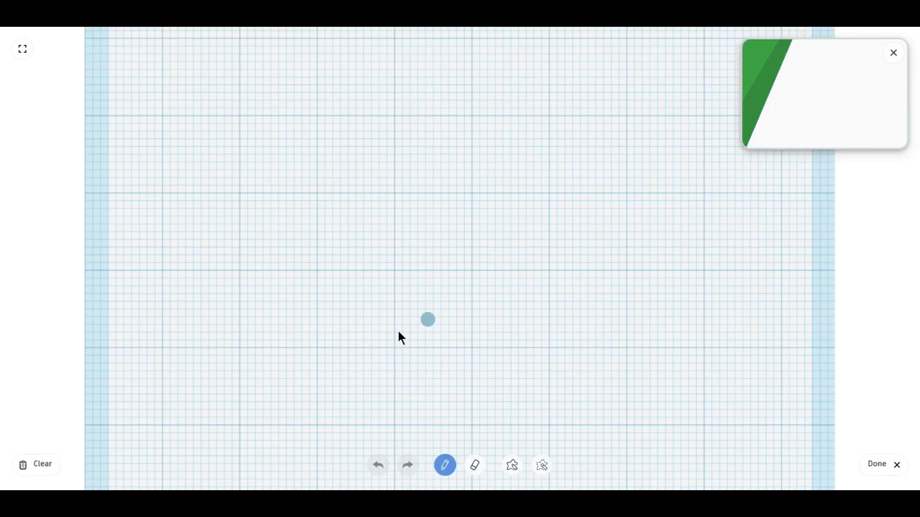
pyautogui.moveTo(406, 362); pyautogui.dragTo(218, 111)
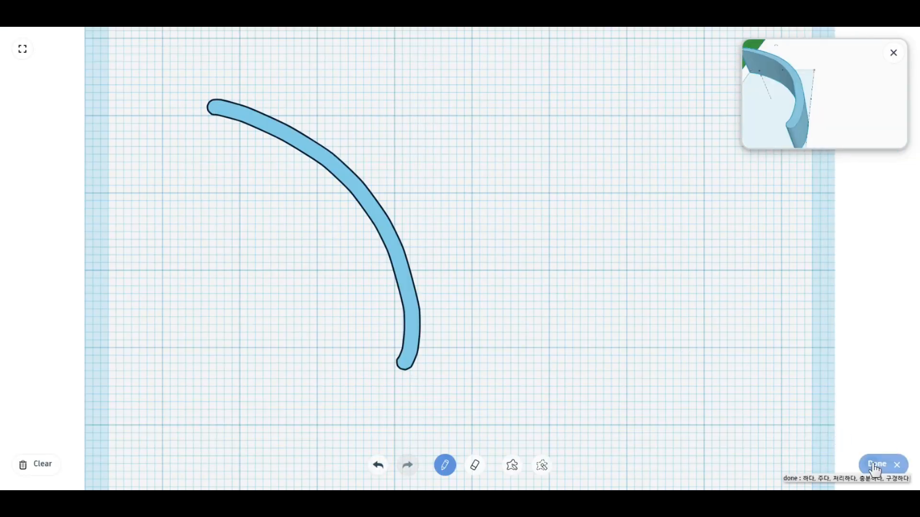
pyautogui.click(884, 465)
pyautogui.moveTo(283, 310); pyautogui.dragTo(456, 331)
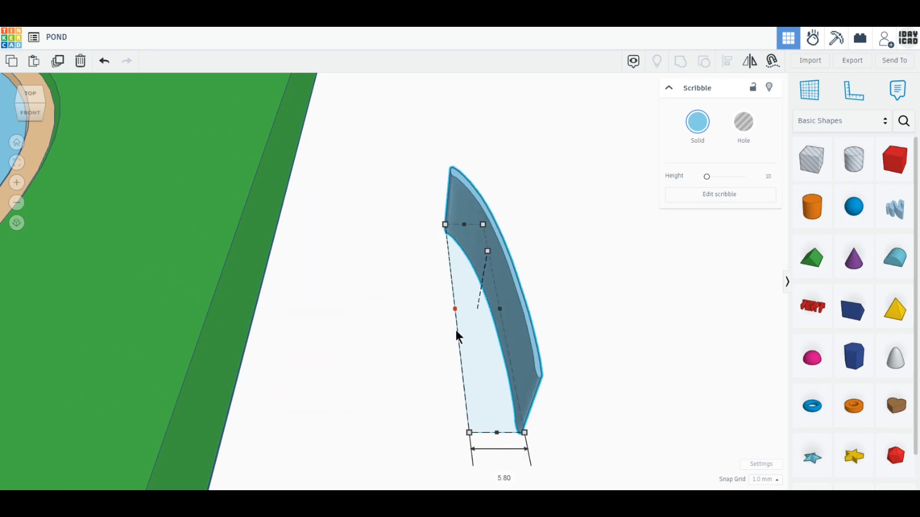
# - Clear the scribble's drawing and redraw it as a longer, wider arc that flattens toward one end
pyautogui.click(698, 196)
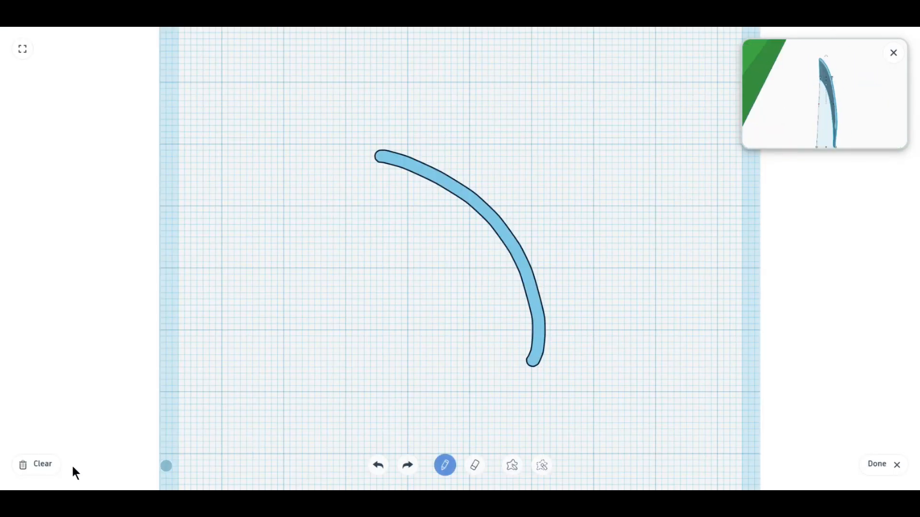
pyautogui.click(38, 464)
pyautogui.moveTo(656, 388)
pyautogui.mouseDown()
pyautogui.moveTo(520, 254)
pyautogui.moveTo(253, 168)
pyautogui.mouseUp()
pyautogui.click(881, 464)
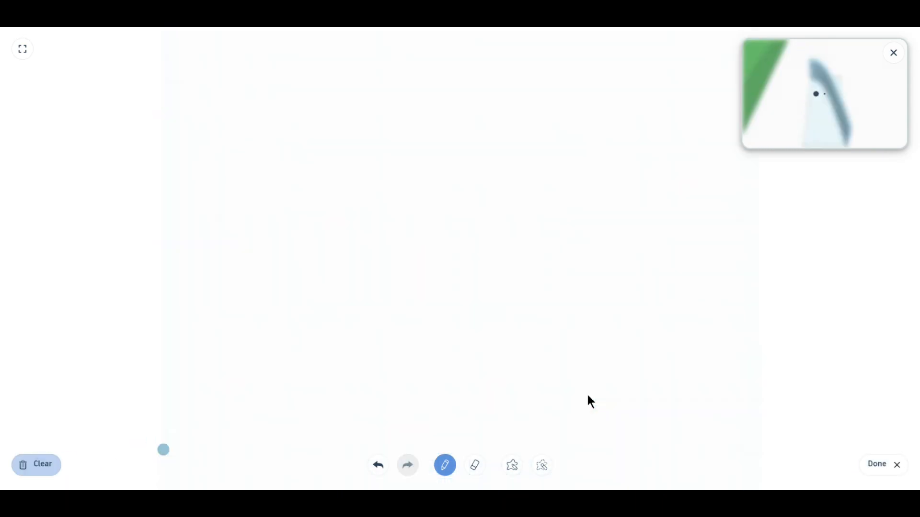
pyautogui.moveTo(640, 409)
pyautogui.mouseDown()
pyautogui.moveTo(585, 220)
pyautogui.moveTo(290, 143)
pyautogui.mouseUp()
pyautogui.click(880, 467)
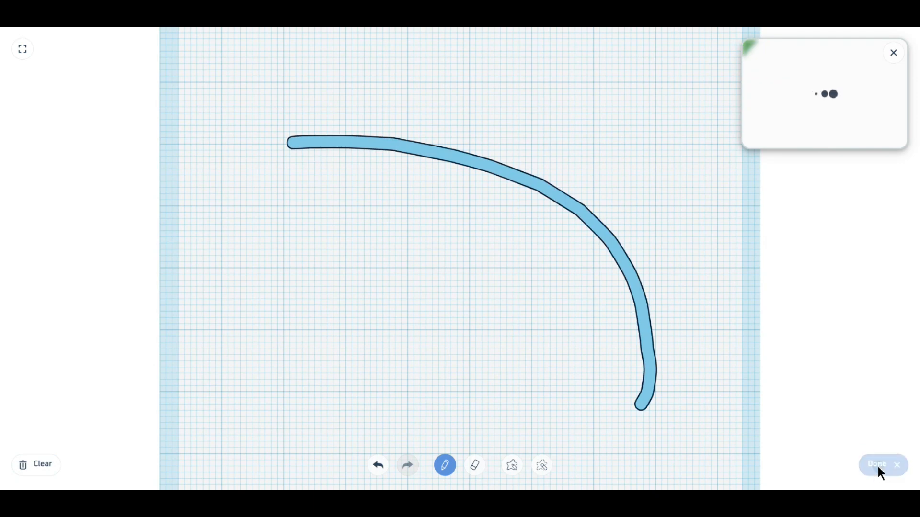
# - Reduce the scribble's height to 1 mm and color it green
pyautogui.scroll(-5, 362, 268)
pyautogui.moveTo(359, 251)
pyautogui.mouseDown(button='right')
pyautogui.moveTo(391, 322)
pyautogui.moveTo(412, 306)
pyautogui.mouseUp(button='right')
pyautogui.moveTo(474, 157); pyautogui.dragTo(478, 200)
pyautogui.click(696, 124)
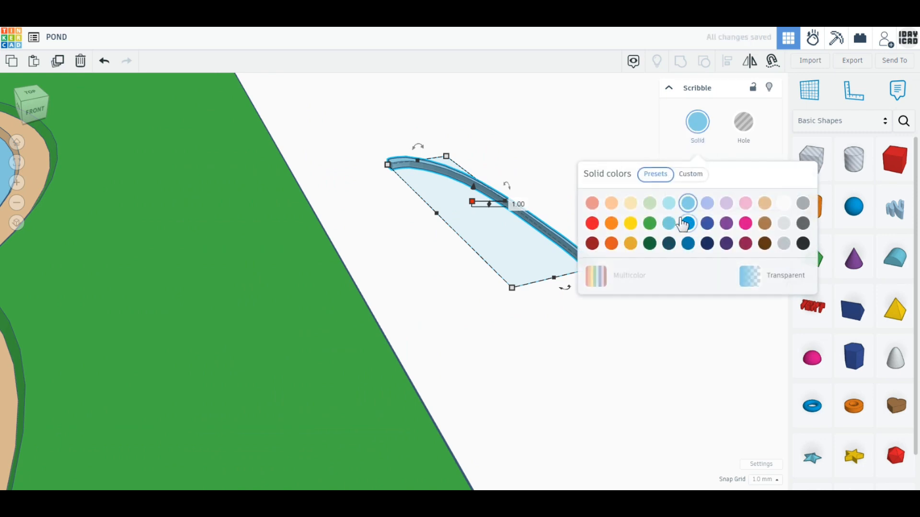
pyautogui.click(650, 223)
# - Turn the green scribble -135° flat and 90° upright, and narrow it to about 8.9 mm wide by 1 mm thick
pyautogui.moveTo(566, 286); pyautogui.dragTo(483, 164)
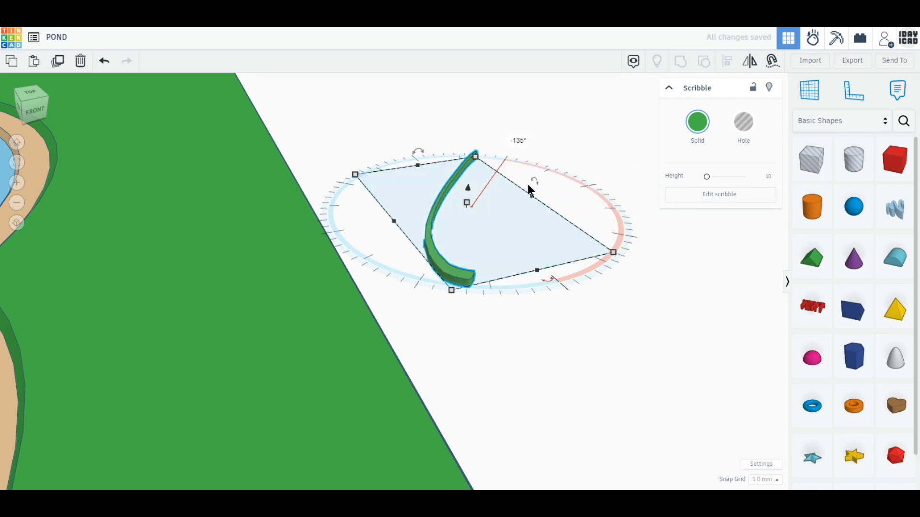
pyautogui.moveTo(532, 182); pyautogui.dragTo(540, 236)
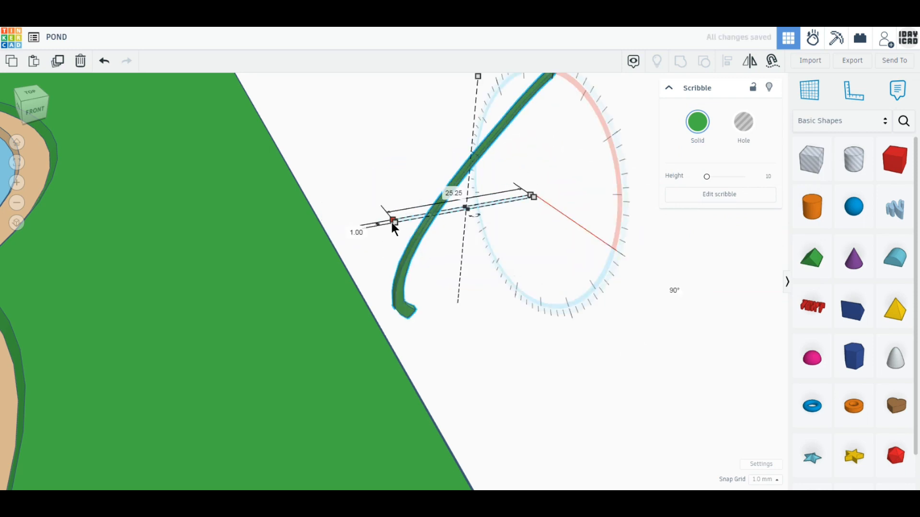
pyautogui.moveTo(393, 221); pyautogui.dragTo(485, 204)
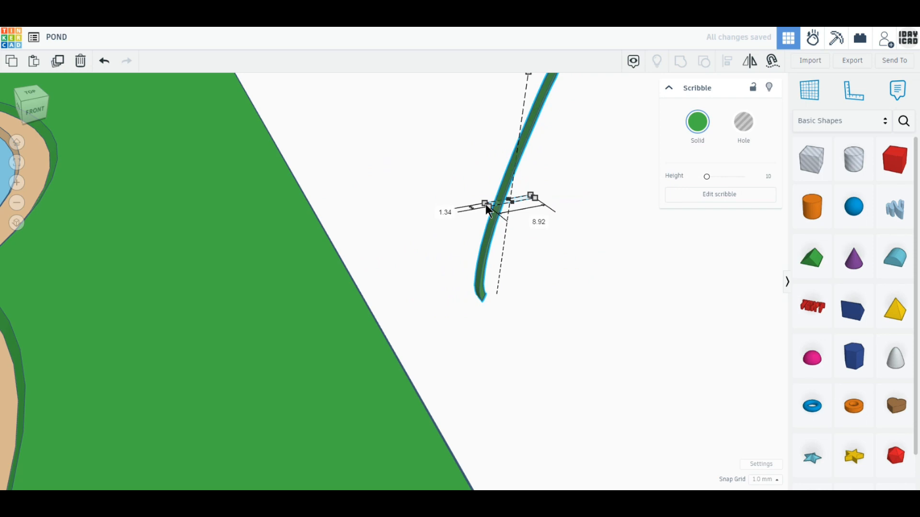
pyautogui.click(445, 212)
pyautogui.write('1')
pyautogui.press('Return')
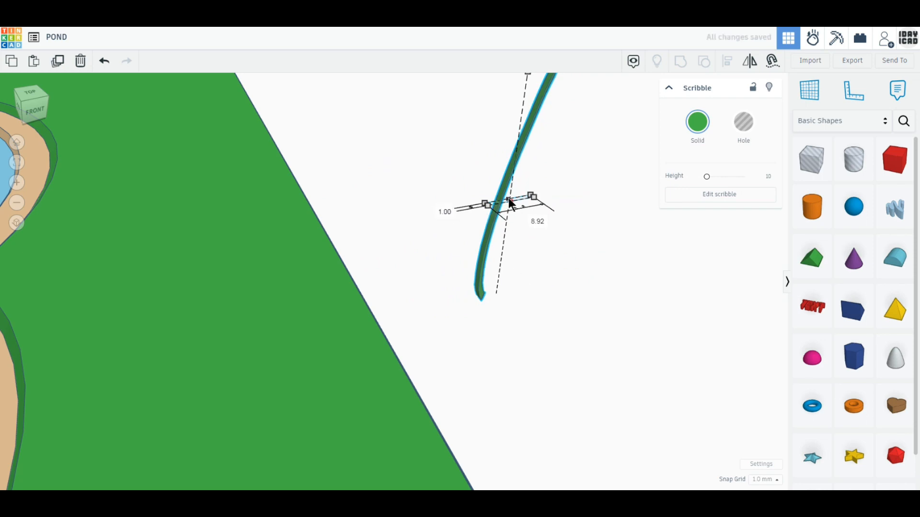
# - Move the upright reed blade clear of the slab and set its elevation above the workplane to 0
pyautogui.moveTo(530, 134); pyautogui.dragTo(527, 72)
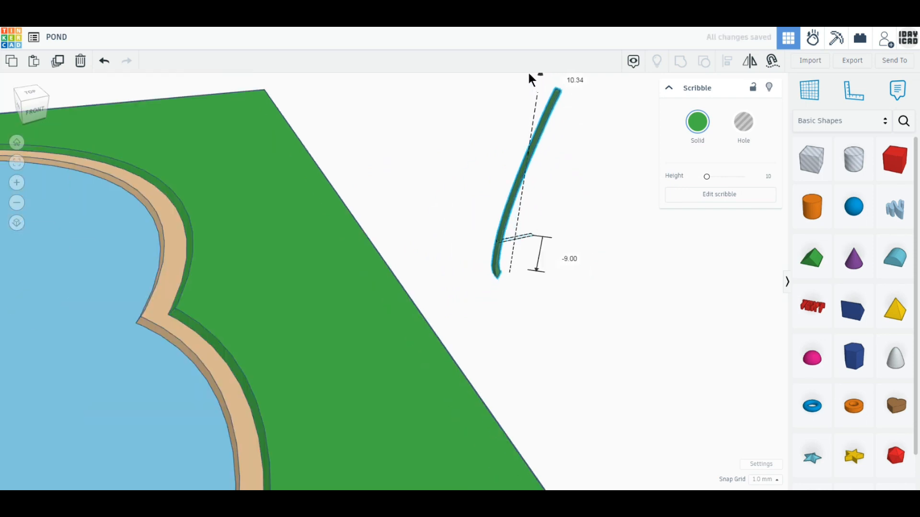
pyautogui.moveTo(522, 120)
pyautogui.mouseDown()
pyautogui.moveTo(533, 131)
pyautogui.moveTo(554, 106)
pyautogui.mouseUp()
pyautogui.moveTo(499, 238); pyautogui.dragTo(566, 234)
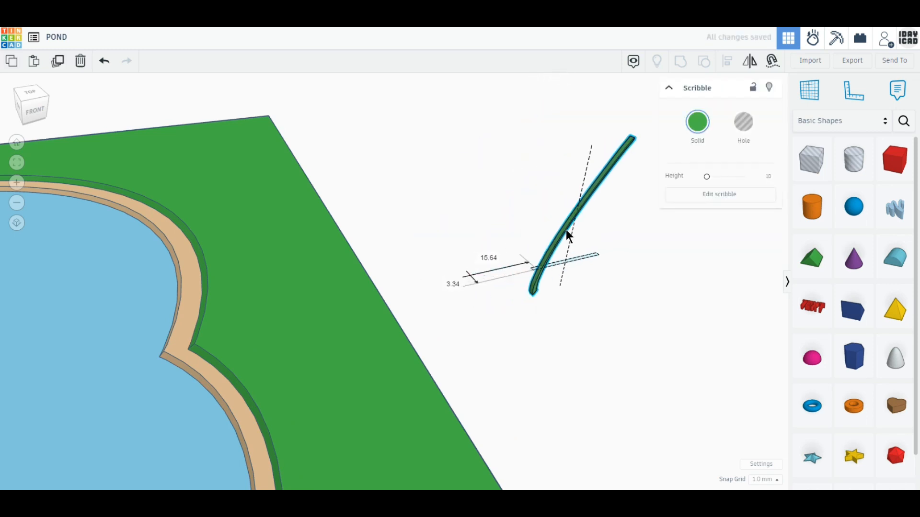
pyautogui.click(647, 272)
pyautogui.write('0')
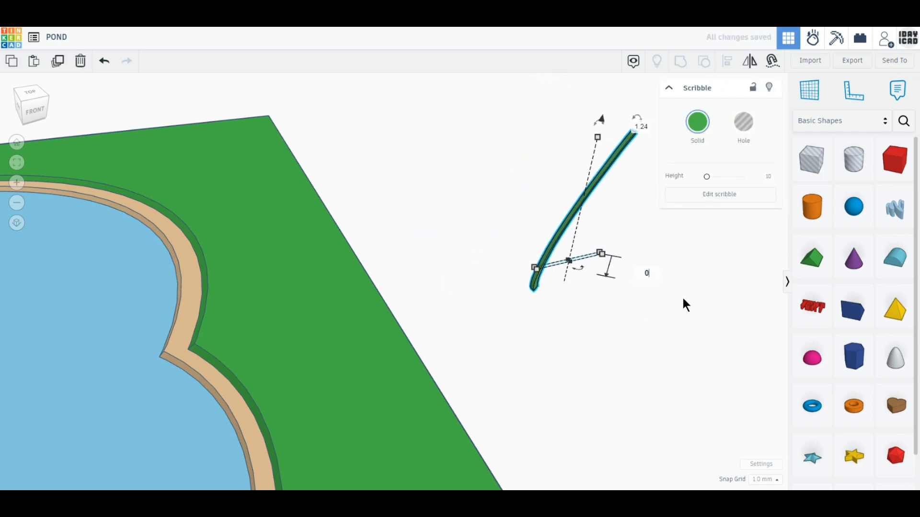
pyautogui.press('Return')
# - Duplicate the reed blade, rotate the copy -157.5°, and move it so both blades meet at the base
pyautogui.moveTo(649, 360)
pyautogui.mouseDown(button='right')
pyautogui.moveTo(561, 372)
pyautogui.moveTo(498, 410)
pyautogui.moveTo(470, 364)
pyautogui.mouseUp(button='right')
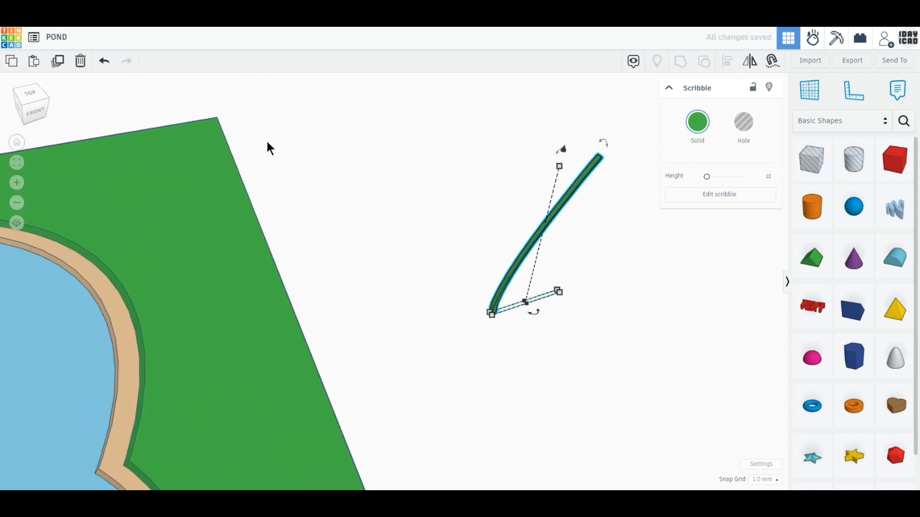
pyautogui.click(58, 65)
pyautogui.moveTo(533, 312)
pyautogui.mouseDown()
pyautogui.moveTo(528, 249)
pyautogui.moveTo(509, 286)
pyautogui.moveTo(521, 281)
pyautogui.mouseUp()
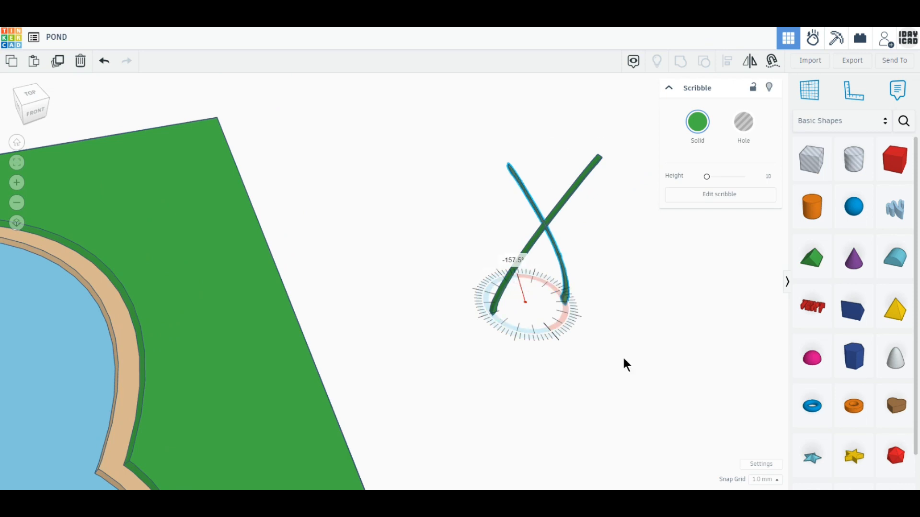
pyautogui.moveTo(565, 300); pyautogui.dragTo(493, 311)
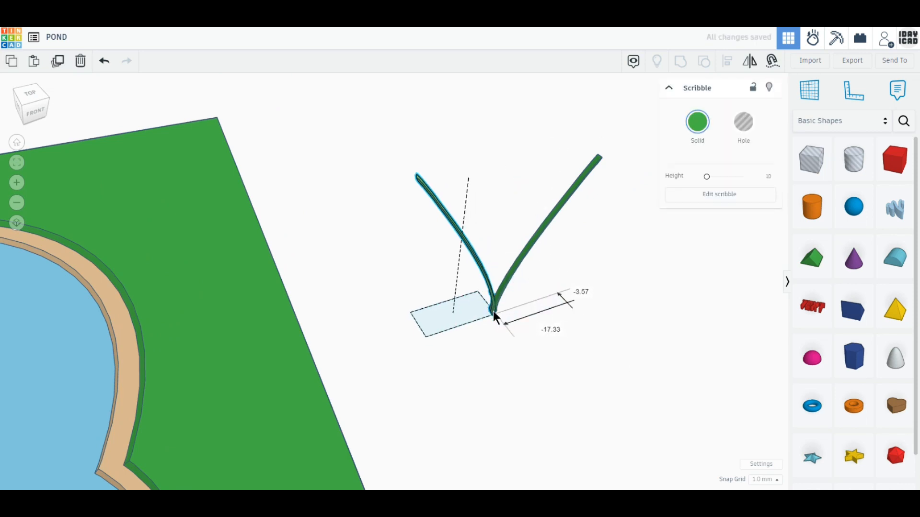
# - Select the two reed blades, duplicate them, and rotate the copied pair around the shared base
pyautogui.hotkey('ctrl', 'a')
pyautogui.moveTo(624, 264); pyautogui.dragTo(442, 193)
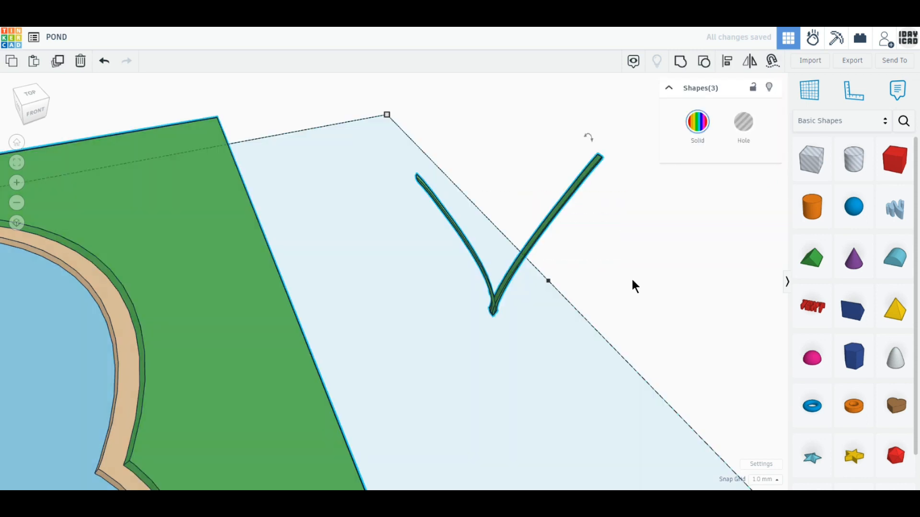
pyautogui.click(572, 335)
pyautogui.moveTo(572, 334); pyautogui.dragTo(484, 335, button='right')
pyautogui.moveTo(450, 312); pyautogui.dragTo(522, 359)
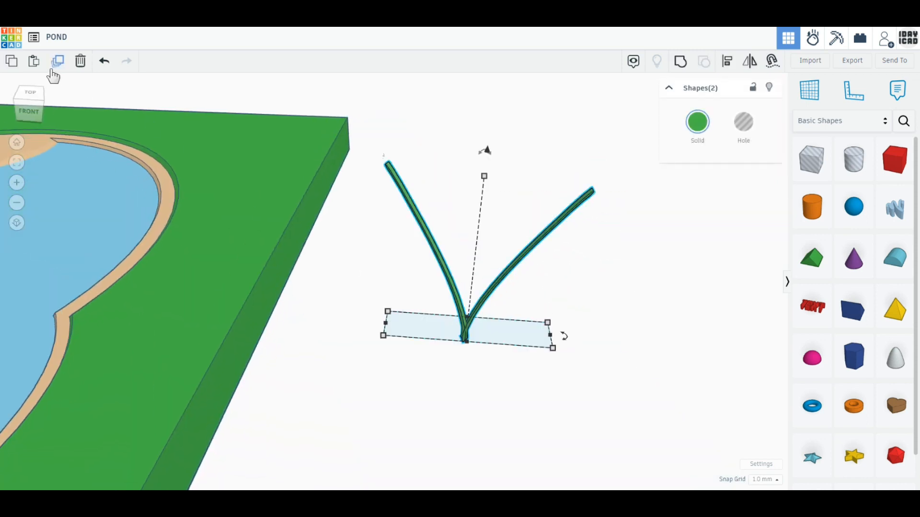
pyautogui.click(56, 62)
pyautogui.moveTo(563, 334); pyautogui.dragTo(479, 335)
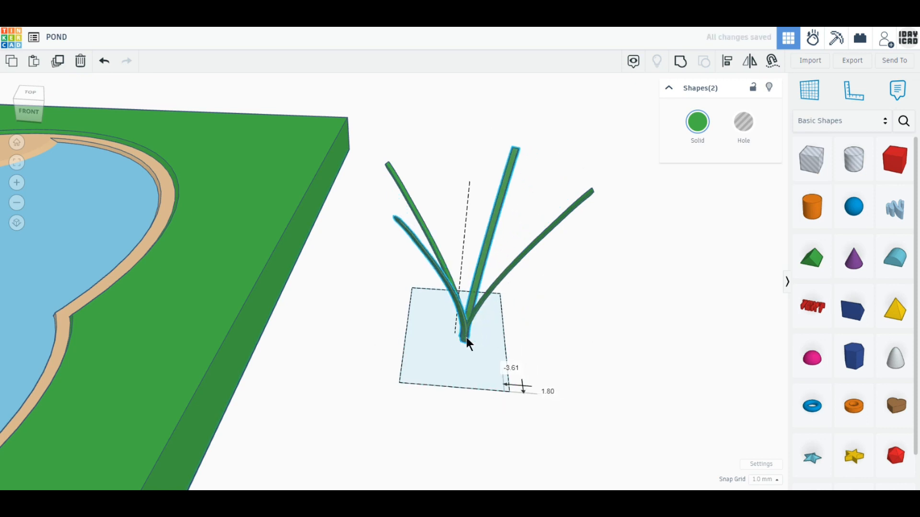
# - Duplicate the blade pair again as a third pair around the shared base, and undo the surplus copy
pyautogui.click(58, 64)
pyautogui.moveTo(453, 286); pyautogui.dragTo(471, 375, button='right')
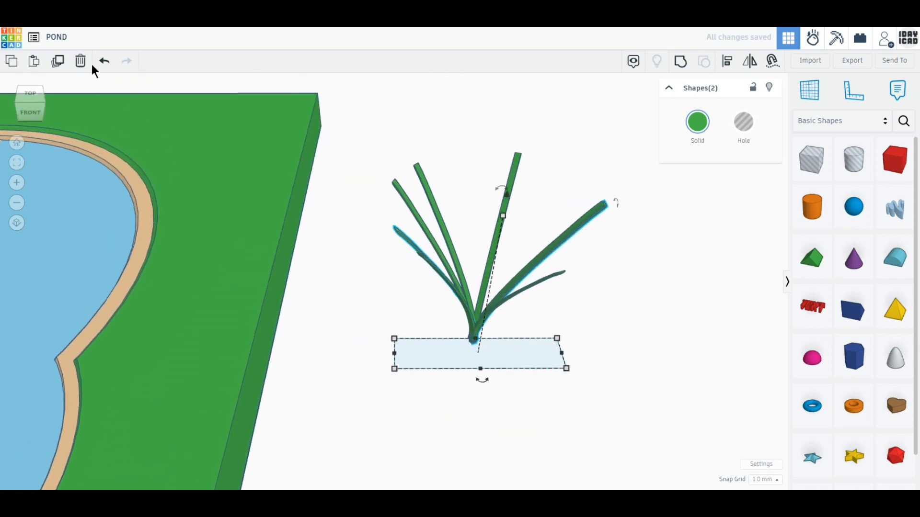
pyautogui.click(104, 61)
# - Duplicate all six reed blades, rotate the copies -90°, and fit them onto the same base
pyautogui.click(457, 297)
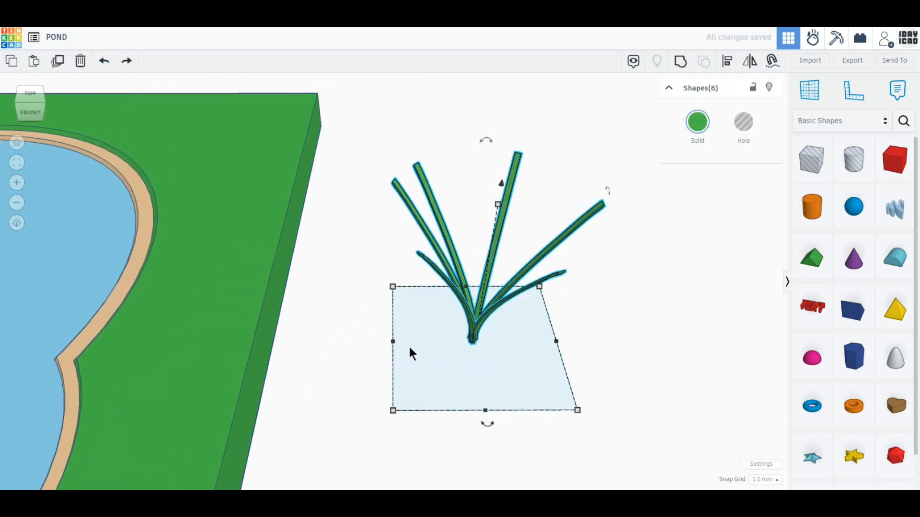
pyautogui.click(57, 61)
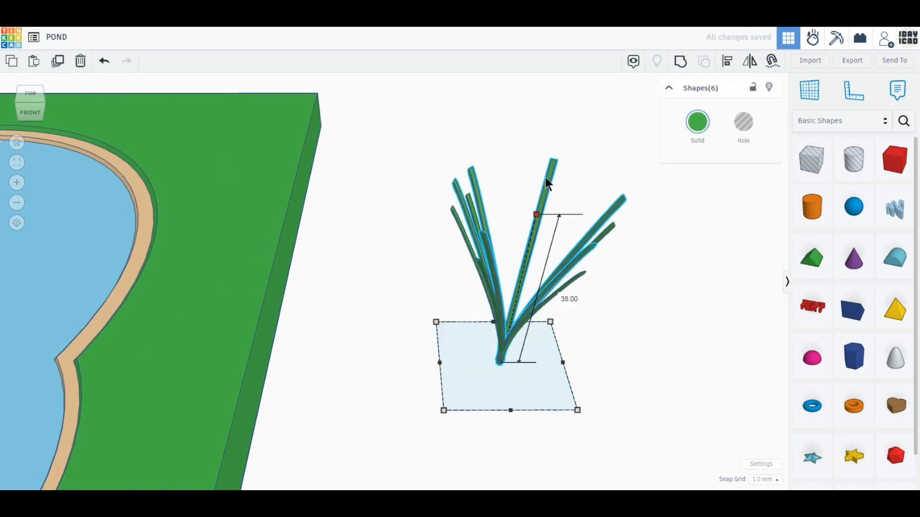
pyautogui.moveTo(513, 424); pyautogui.dragTo(554, 367)
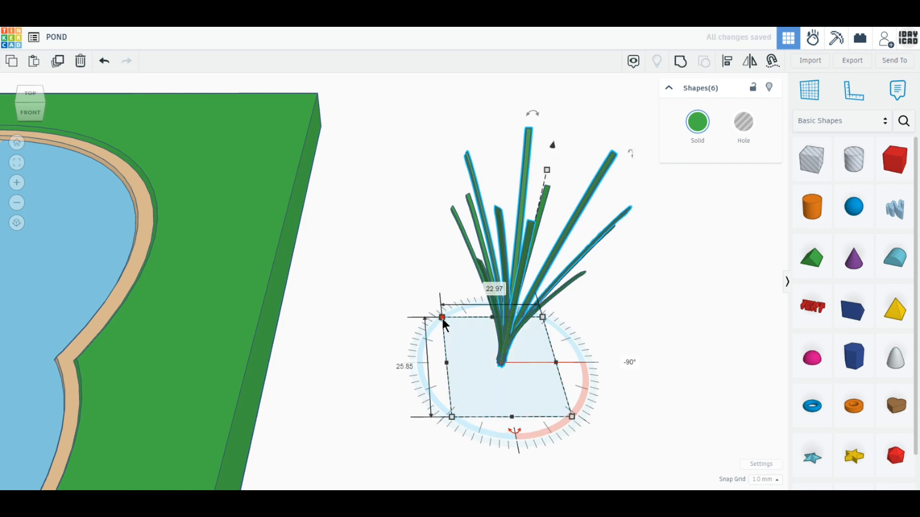
pyautogui.moveTo(442, 318); pyautogui.dragTo(505, 349)
# - Select all twelve reed blades and move the clump onto the green slab's back-right corner
pyautogui.hotkey('ctrl', 'd')
pyautogui.scroll(-2, 550, 402)
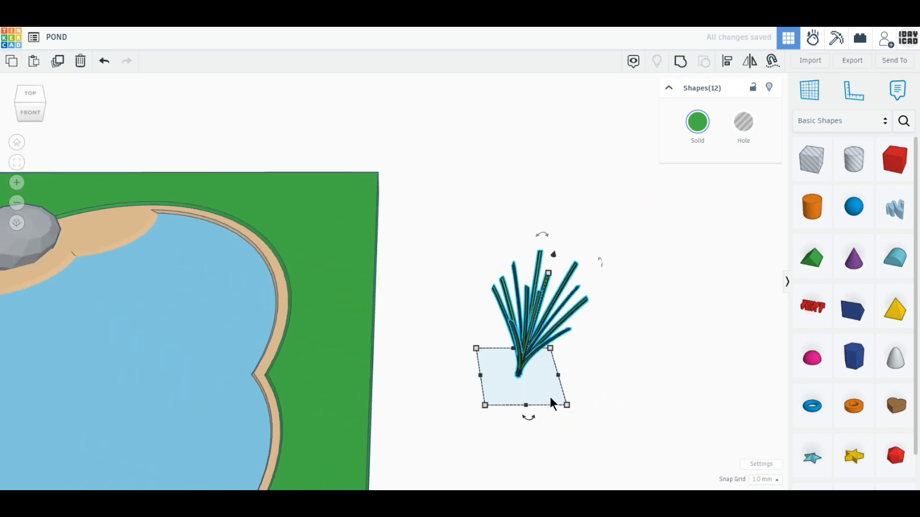
pyautogui.scroll(-1, 550, 402)
pyautogui.moveTo(462, 404); pyautogui.dragTo(696, 267, button='right')
pyautogui.moveTo(697, 268); pyautogui.dragTo(446, 220)
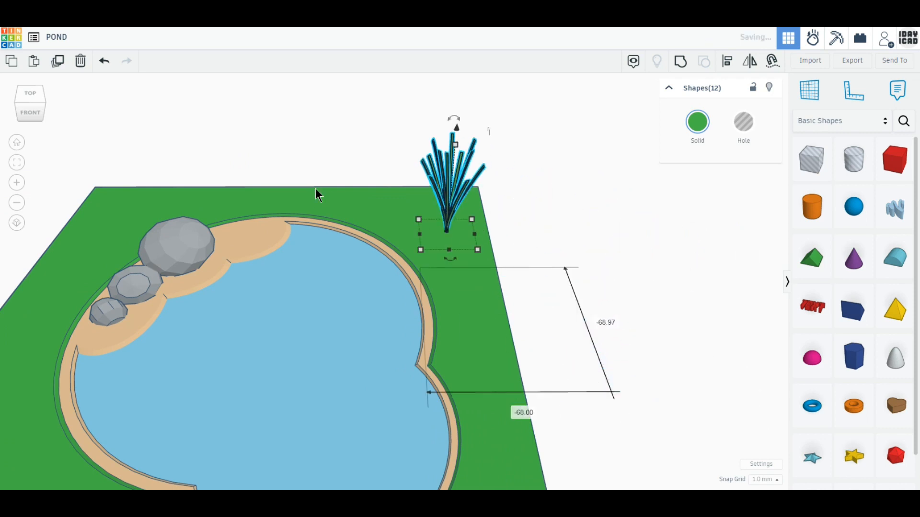
# - Duplicate the reed clump and place the copy on the tan bank beside the large rock
pyautogui.click(21, 144)
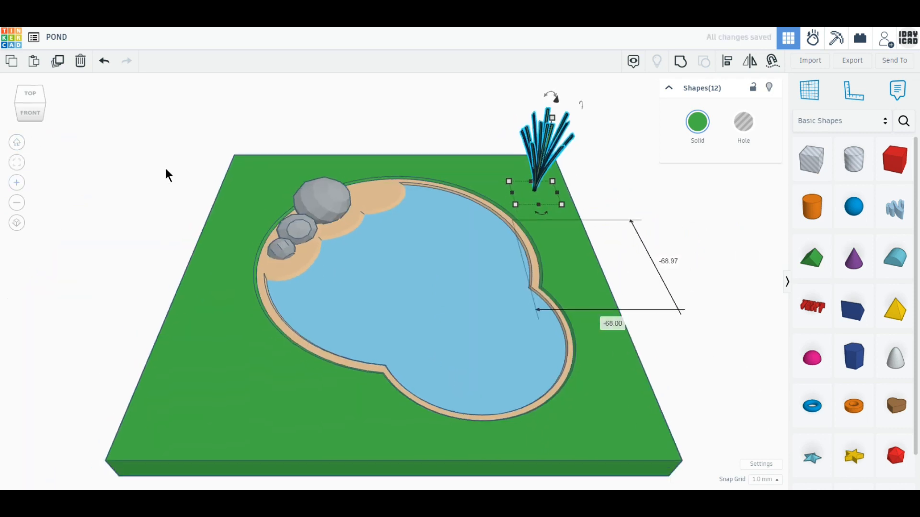
pyautogui.click(61, 66)
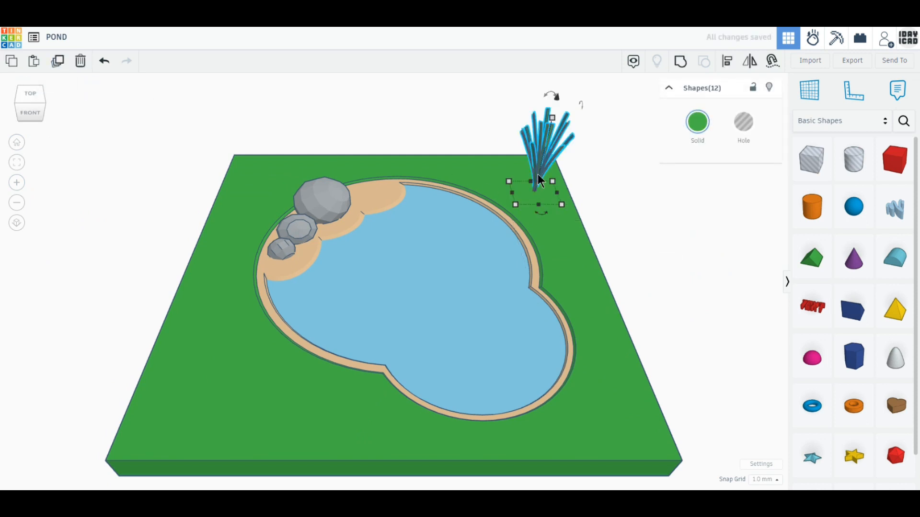
pyautogui.moveTo(538, 174); pyautogui.dragTo(357, 178)
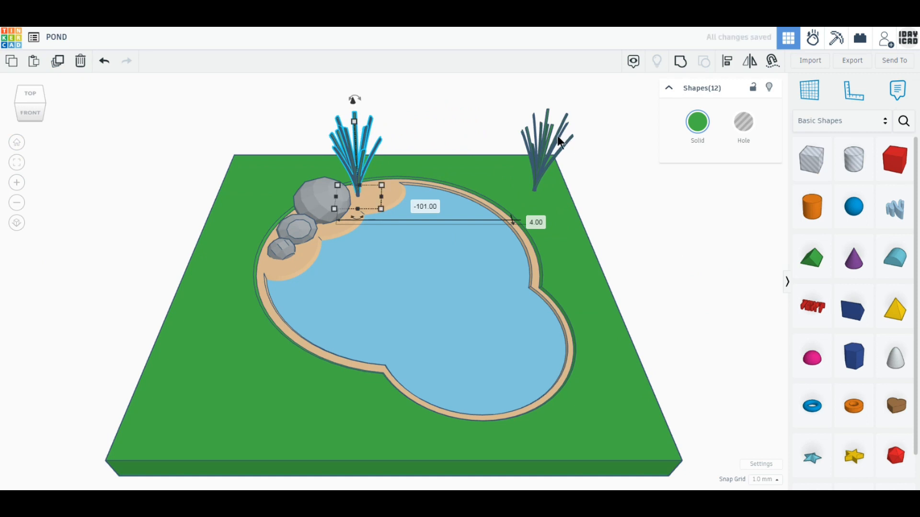
# - Duplicate the reed clump to the slab's back-left corner, and add two more copies in a row toward the smaller rocks
pyautogui.click(59, 66)
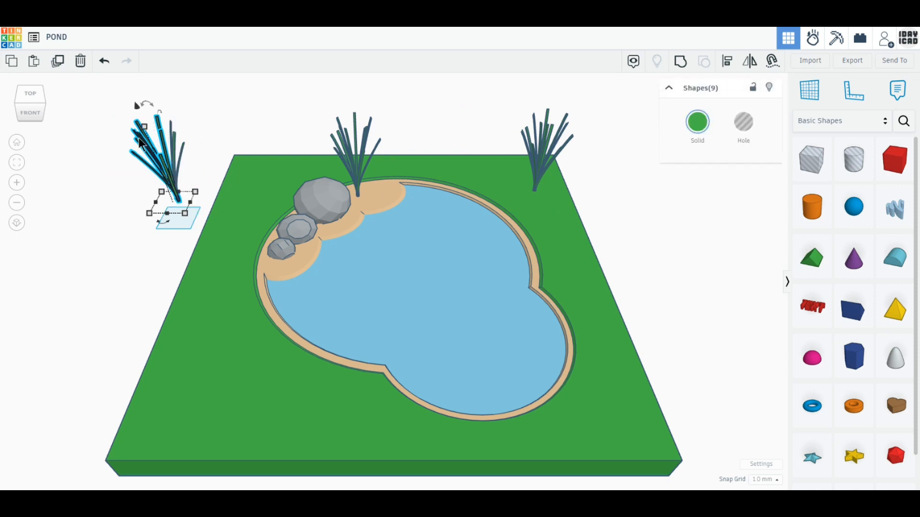
pyautogui.moveTo(186, 188); pyautogui.dragTo(249, 168)
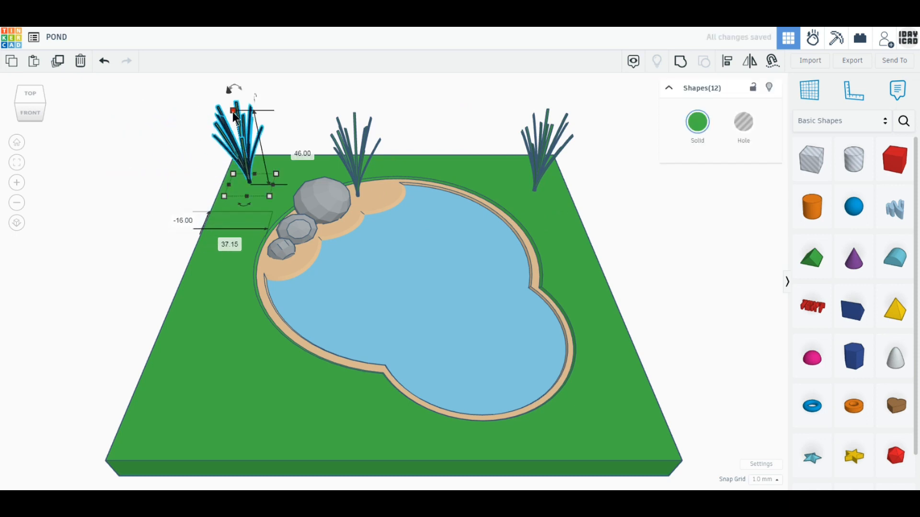
pyautogui.click(58, 61)
pyautogui.moveTo(244, 178)
pyautogui.mouseDown()
pyautogui.moveTo(228, 215)
pyautogui.moveTo(256, 186)
pyautogui.mouseUp()
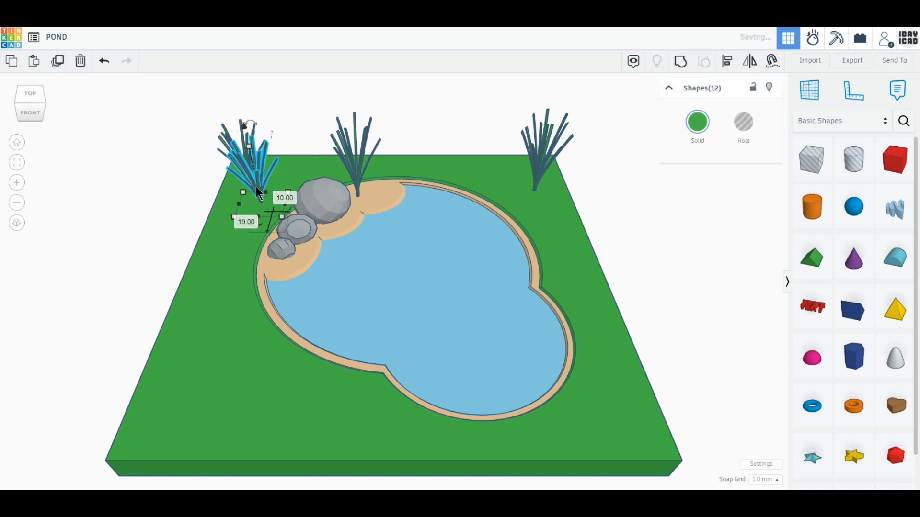
pyautogui.click(58, 62)
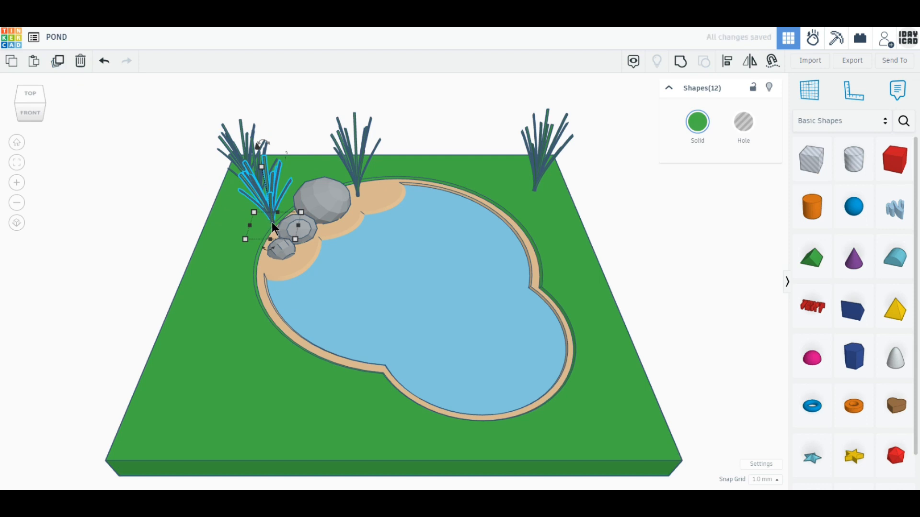
# - Move the selected reed clump from beside the small rocks to the slab's front-left area and check its base from the front
pyautogui.moveTo(272, 220); pyautogui.dragTo(197, 372)
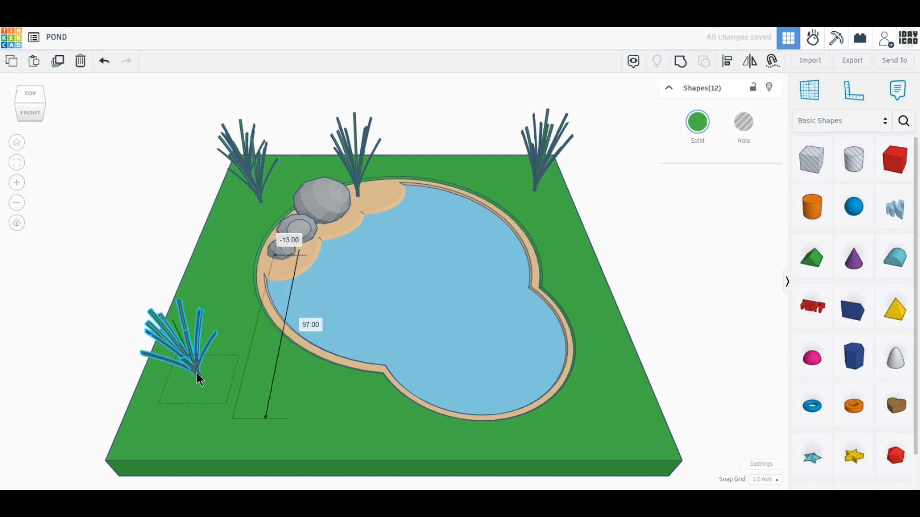
pyautogui.click(171, 255)
pyautogui.moveTo(498, 194); pyautogui.dragTo(490, 146, button='right')
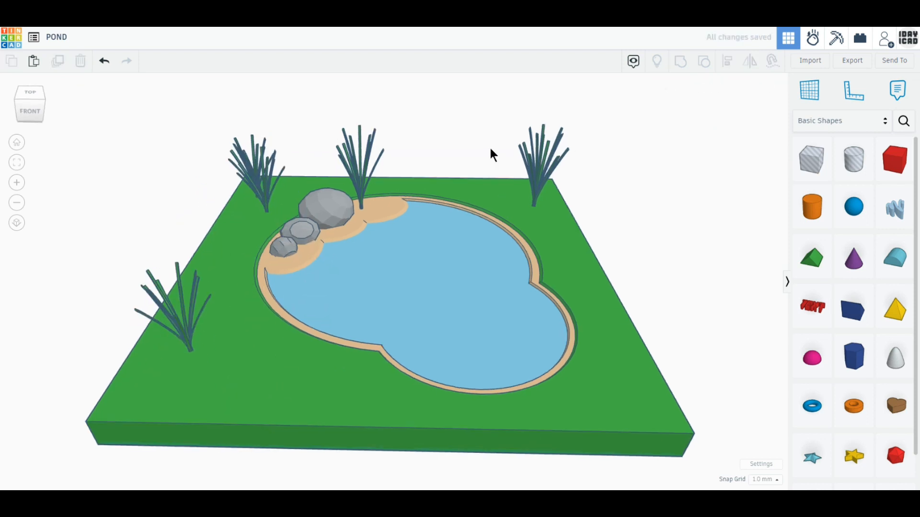
pyautogui.click(29, 111)
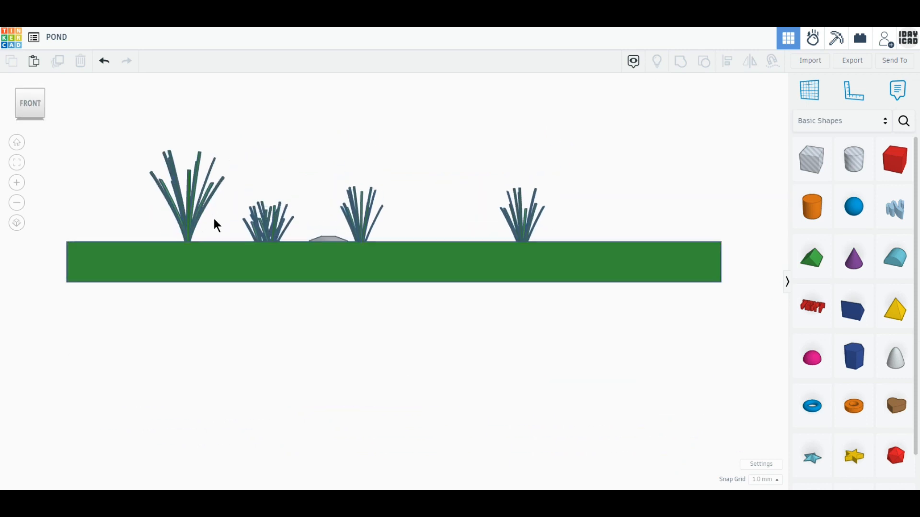
# - Duplicate the front-left reed clump twice, placing one copy beside it and the other on the tan bank beside the clump near the large rock
pyautogui.click(196, 185)
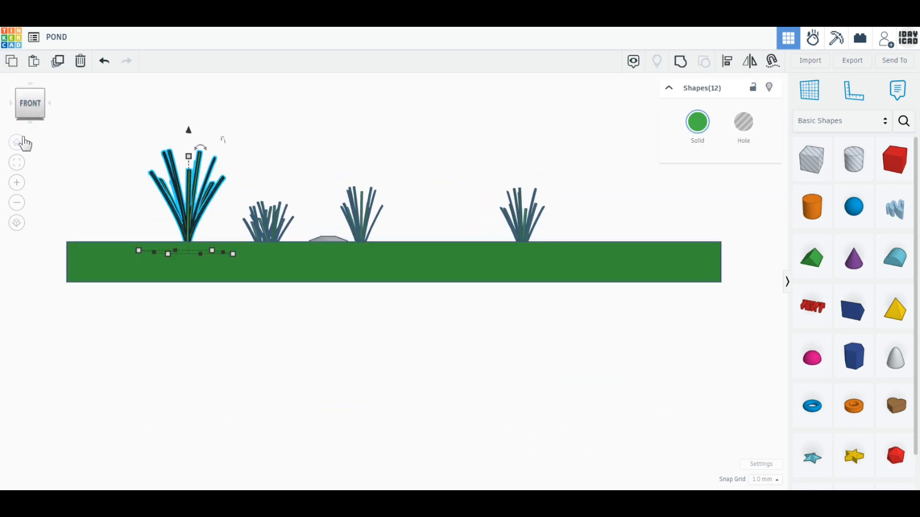
pyautogui.click(29, 94)
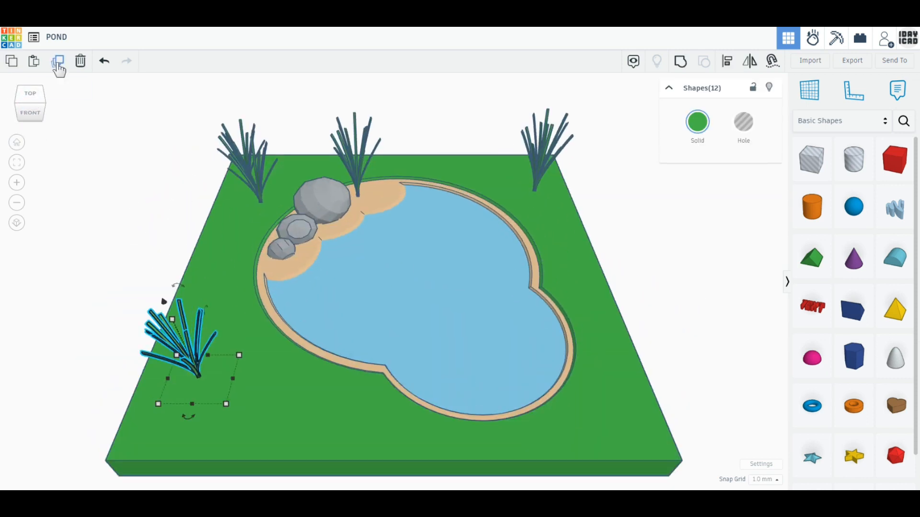
pyautogui.click(57, 63)
pyautogui.moveTo(196, 370); pyautogui.dragTo(237, 387)
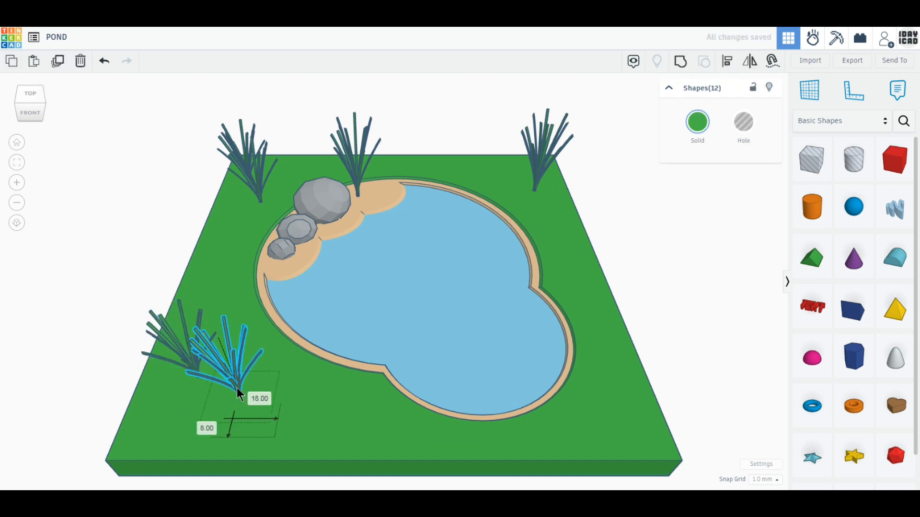
pyautogui.click(56, 69)
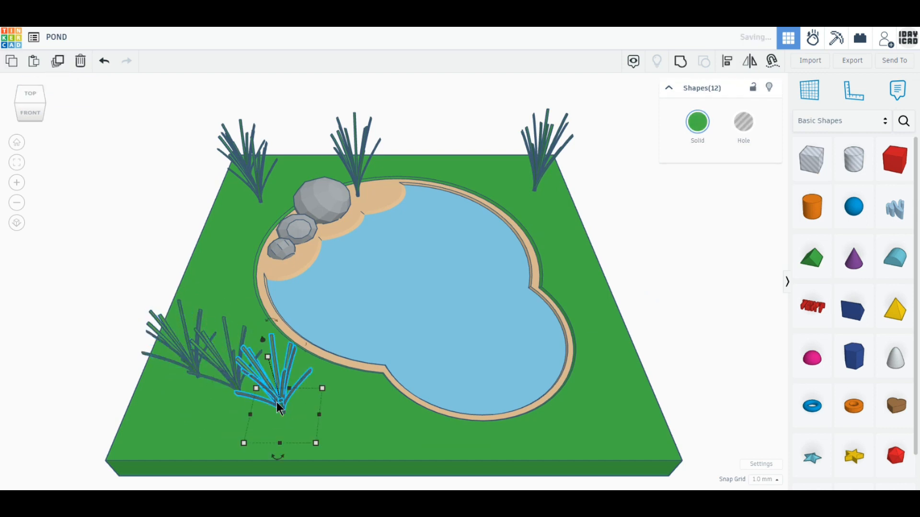
pyautogui.moveTo(282, 410); pyautogui.dragTo(385, 187)
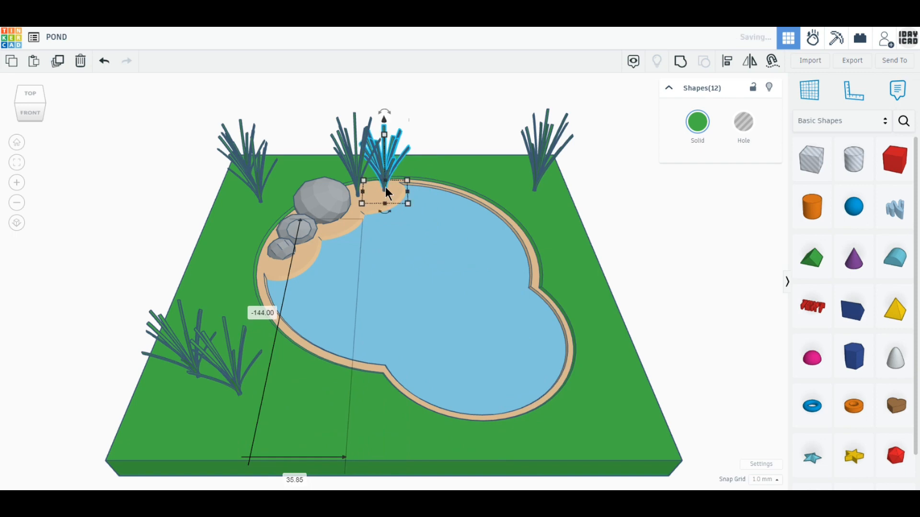
pyautogui.click(600, 155)
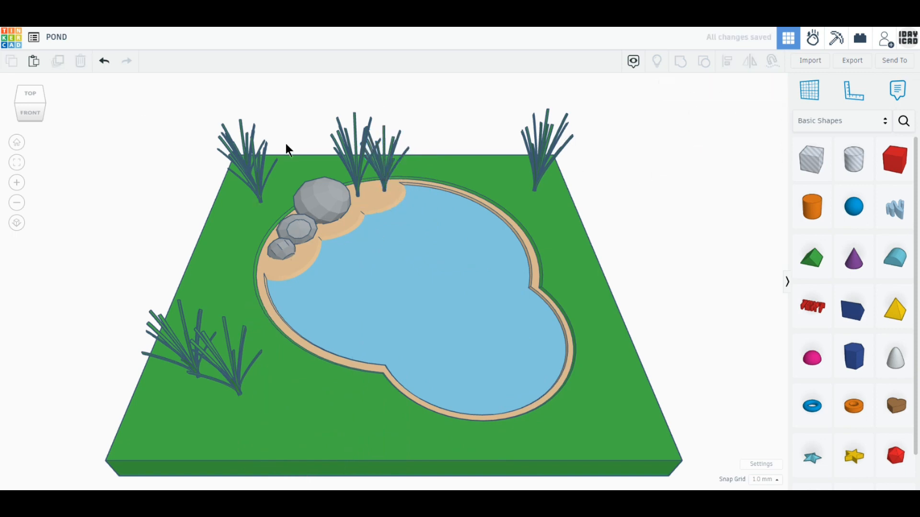
# - Duplicate the two overlapping reed clumps at the slab's back-left corner and move the copied pair to the front-right corner
pyautogui.moveTo(230, 281); pyautogui.dragTo(262, 304, button='right')
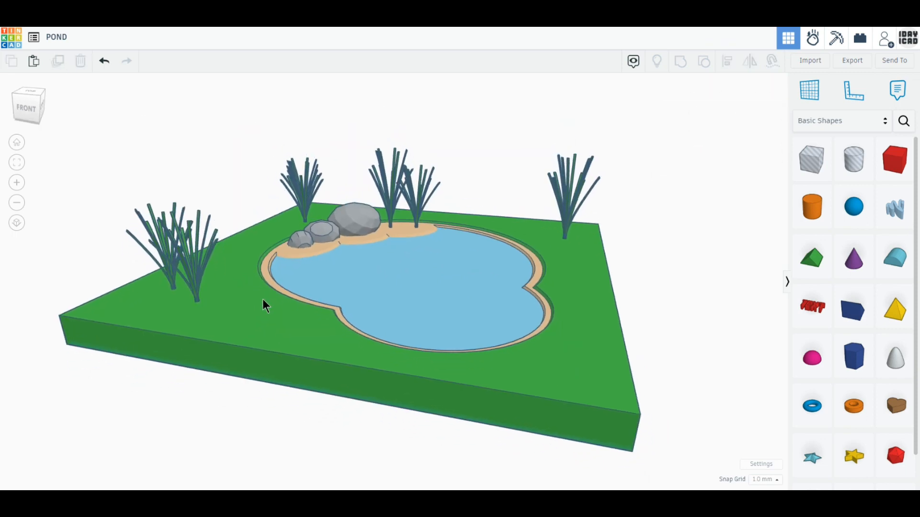
pyautogui.moveTo(330, 189); pyautogui.dragTo(259, 147)
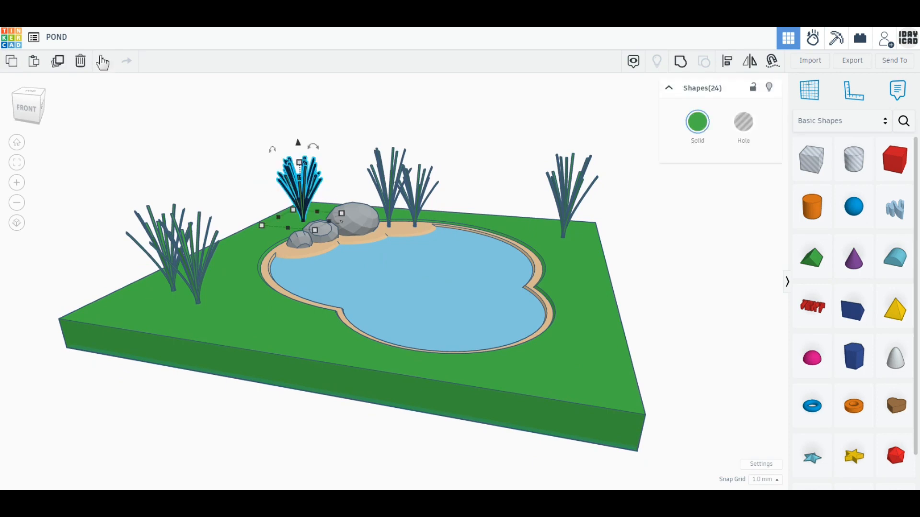
pyautogui.click(57, 61)
pyautogui.moveTo(309, 213); pyautogui.dragTo(580, 348)
pyautogui.moveTo(580, 348); pyautogui.dragTo(737, 257, button='right')
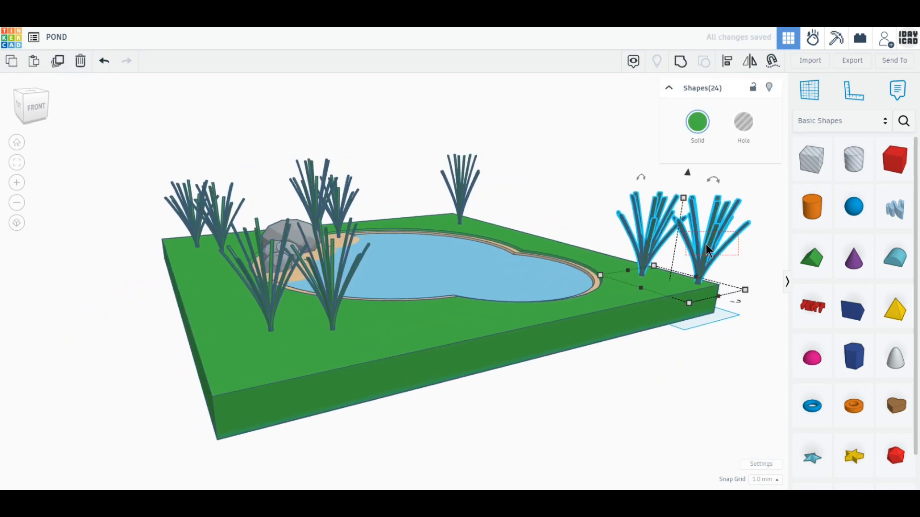
# - Stretch the outer front-right reed clump to 48 mm tall and arrange the two clumps close together along the slab's right edge
pyautogui.click(706, 258)
pyautogui.moveTo(706, 259); pyautogui.dragTo(665, 261)
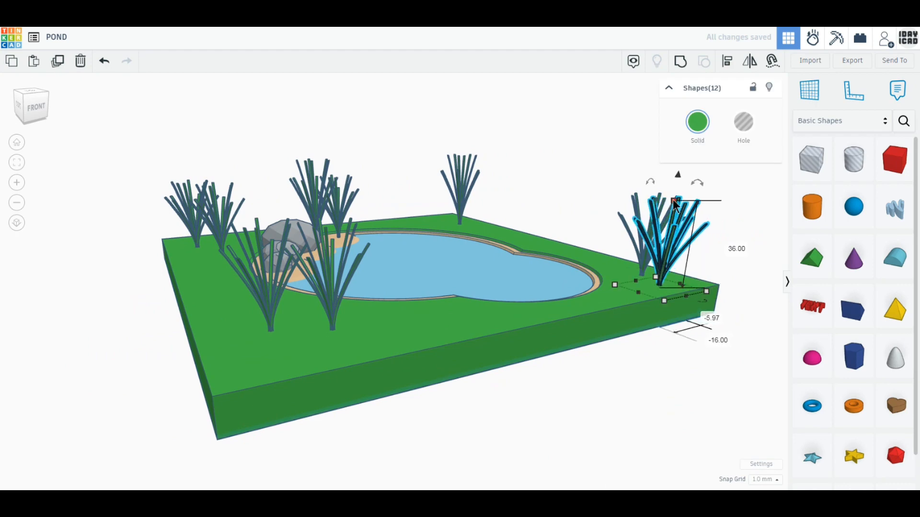
pyautogui.moveTo(673, 199); pyautogui.dragTo(677, 167)
pyautogui.click(17, 143)
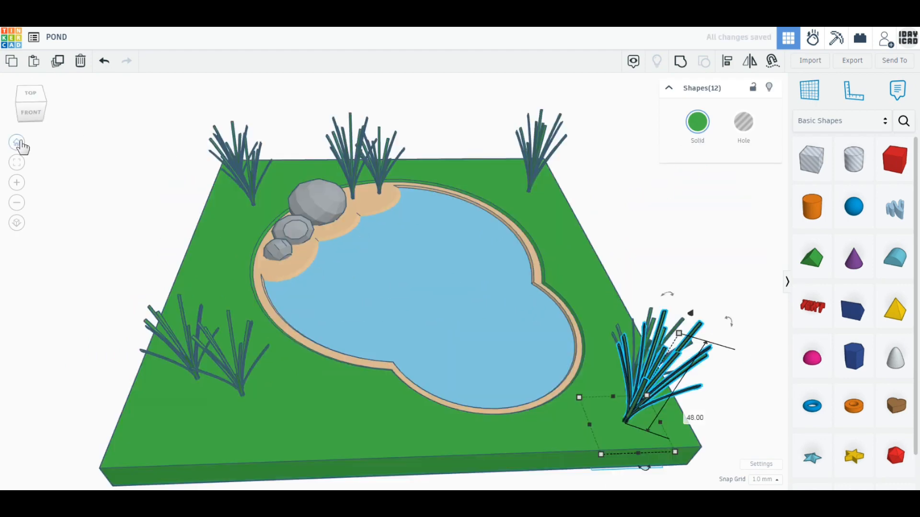
pyautogui.moveTo(613, 418); pyautogui.dragTo(610, 365)
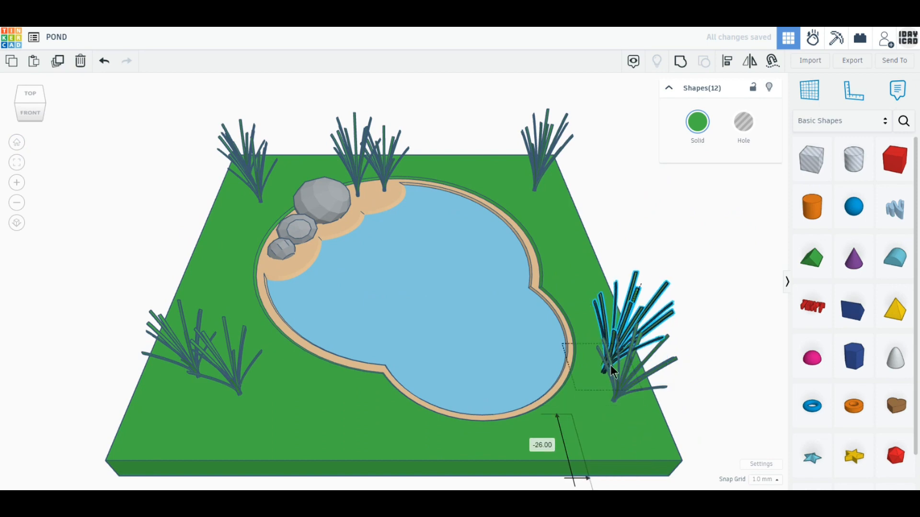
pyautogui.click(625, 270)
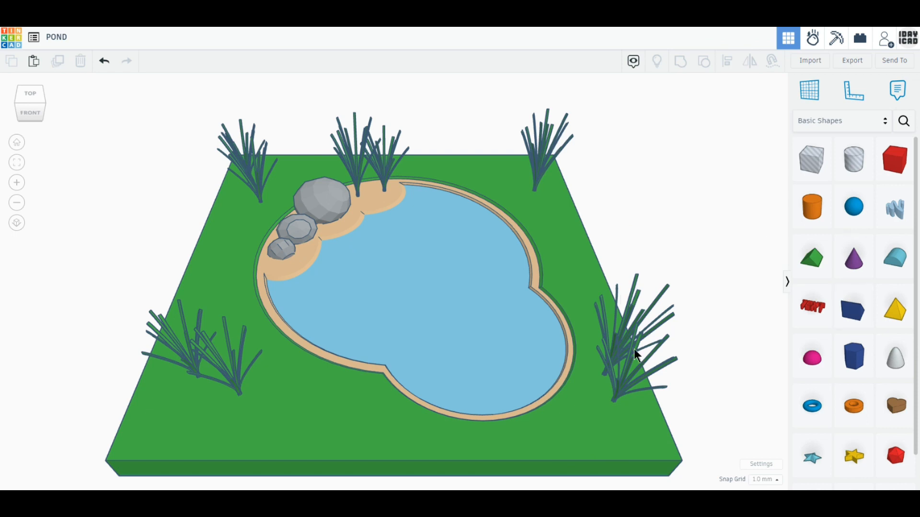
# - Add a sphere on the workplane beside the slab and set its height to 0.1 mm
pyautogui.click(809, 211)
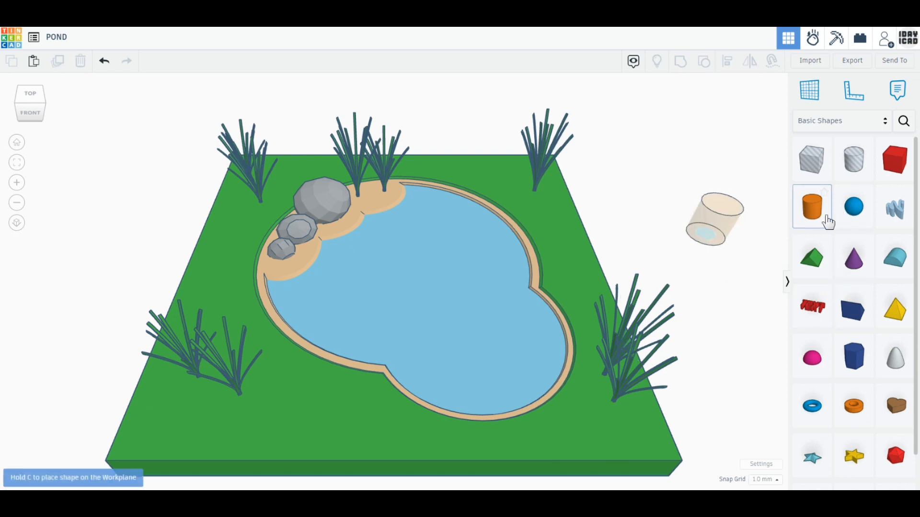
pyautogui.click(852, 211)
pyautogui.click(692, 229)
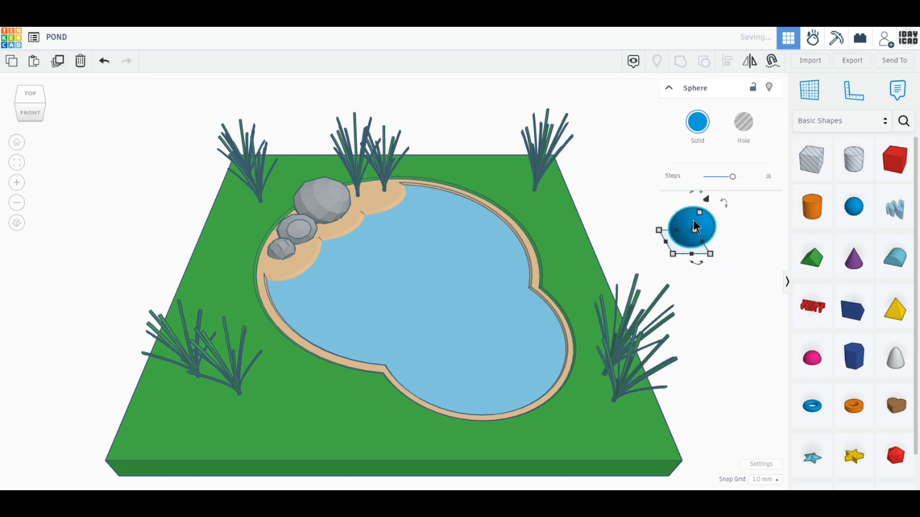
pyautogui.click(738, 228)
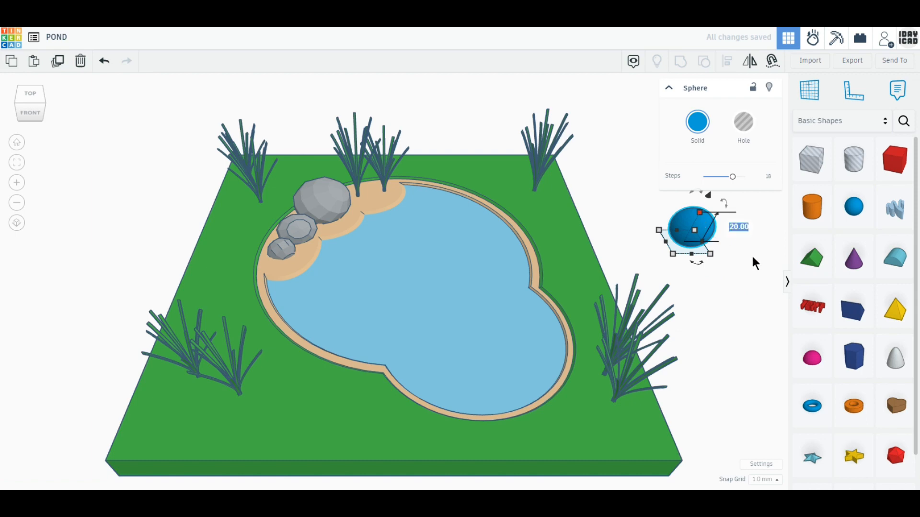
pyautogui.write('0.1')
pyautogui.press('Return')
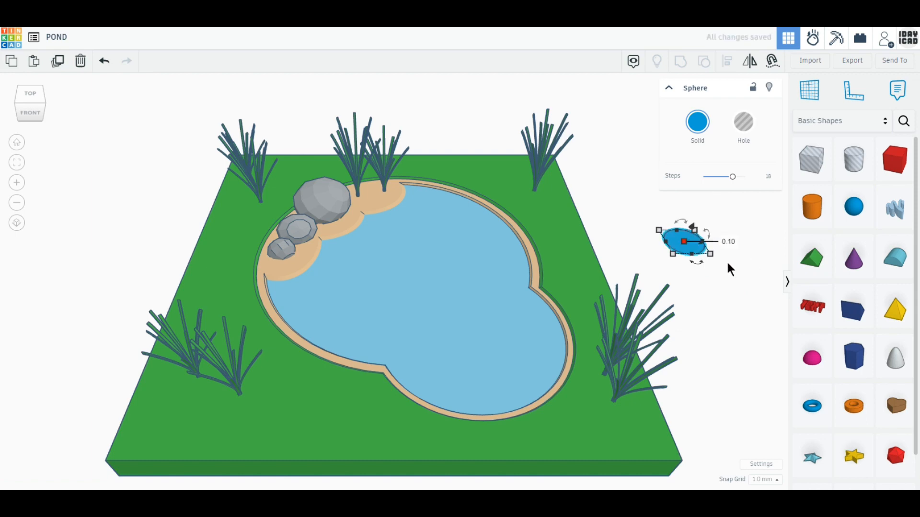
# - Colour the flattened sphere green using the preset solid colours
pyautogui.click(698, 122)
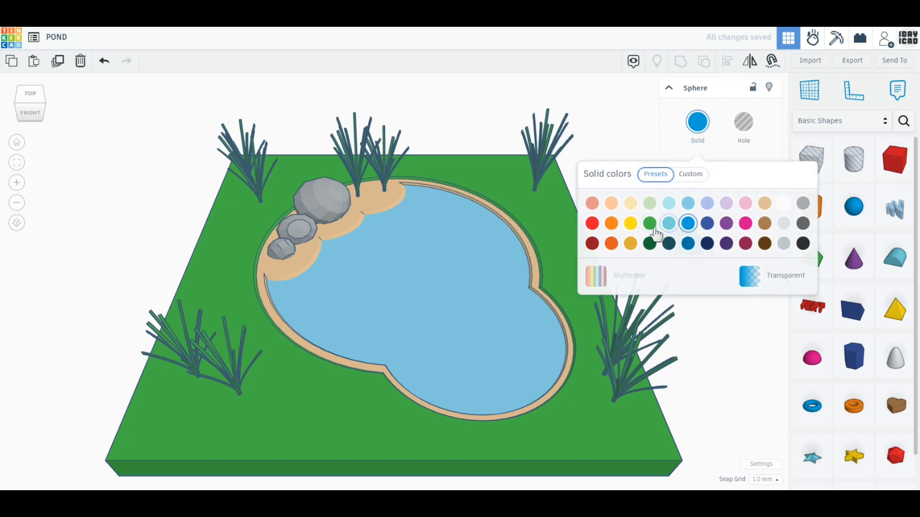
pyautogui.click(650, 223)
pyautogui.click(712, 315)
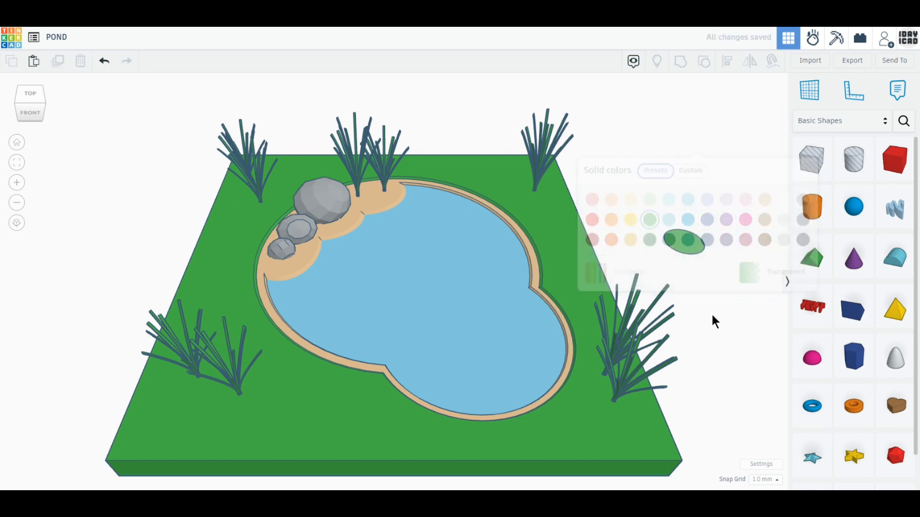
# - Add a roof shape as a hole, 7 by 10 mm at its base, and centre-align it with the green disc along one direction
pyautogui.moveTo(811, 261); pyautogui.dragTo(705, 322)
pyautogui.press('h')
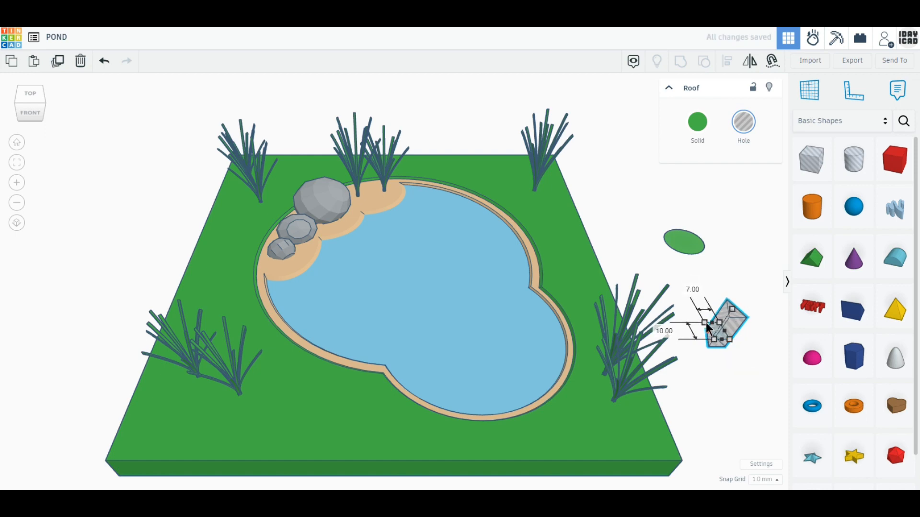
pyautogui.keyDown('shift'); pyautogui.click(692, 247); pyautogui.keyUp('shift')
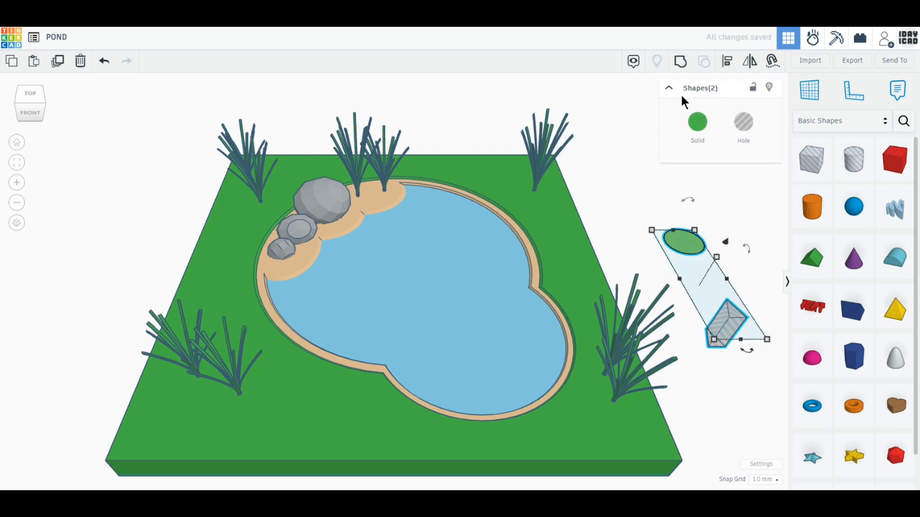
pyautogui.click(728, 63)
pyautogui.click(674, 293)
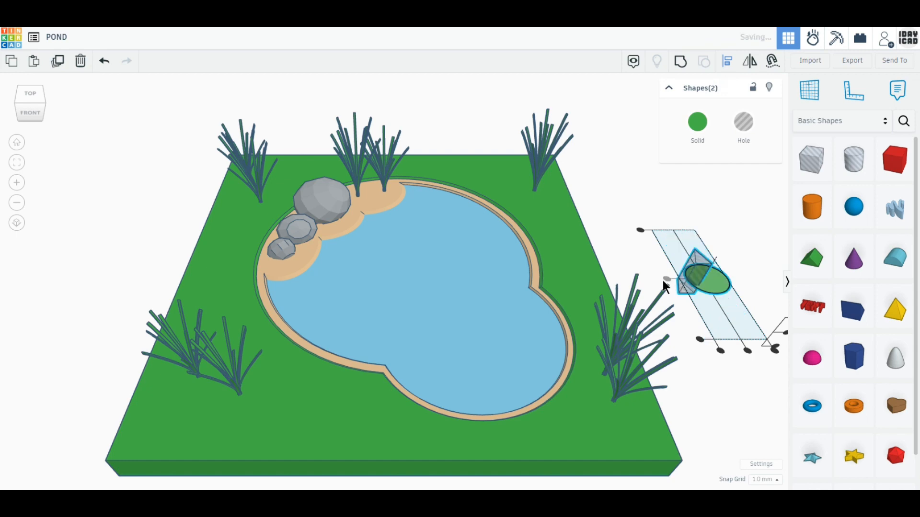
# - Position the roof hole over the green disc's edge and group the two shapes to cut a lily pad notch
pyautogui.click(719, 303)
pyautogui.moveTo(709, 338); pyautogui.dragTo(732, 285)
pyautogui.click(682, 62)
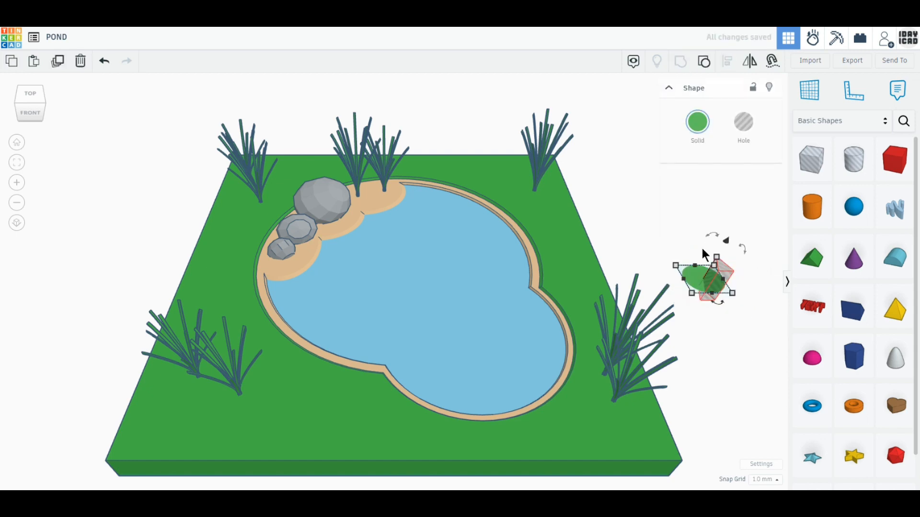
pyautogui.click(728, 221)
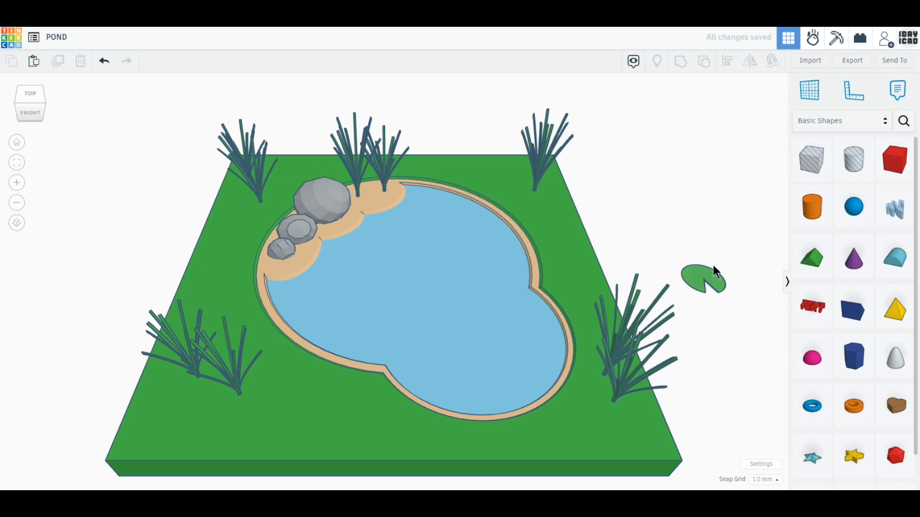
# - Raise the lily pad to 10 mm above the workplane and move it onto the middle of the pond water
pyautogui.click(713, 266)
pyautogui.moveTo(711, 262); pyautogui.dragTo(712, 255)
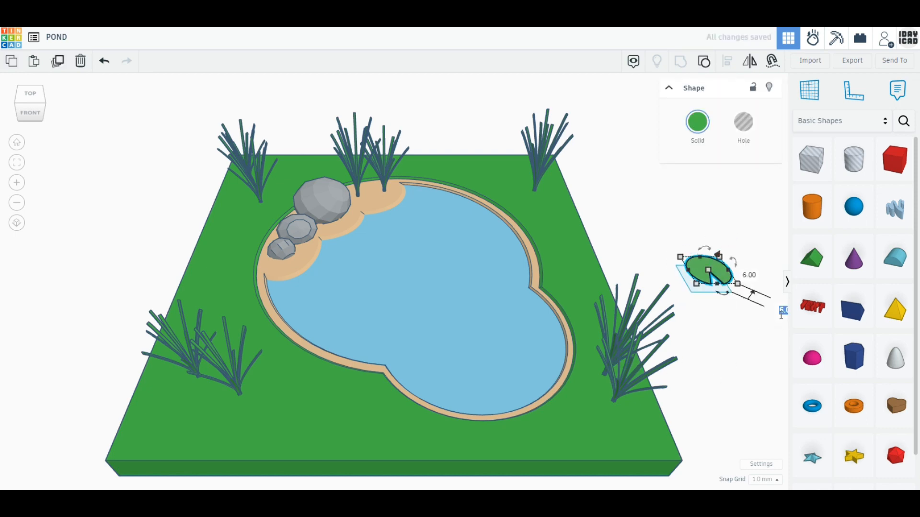
pyautogui.moveTo(734, 351); pyautogui.dragTo(646, 274, button='middle')
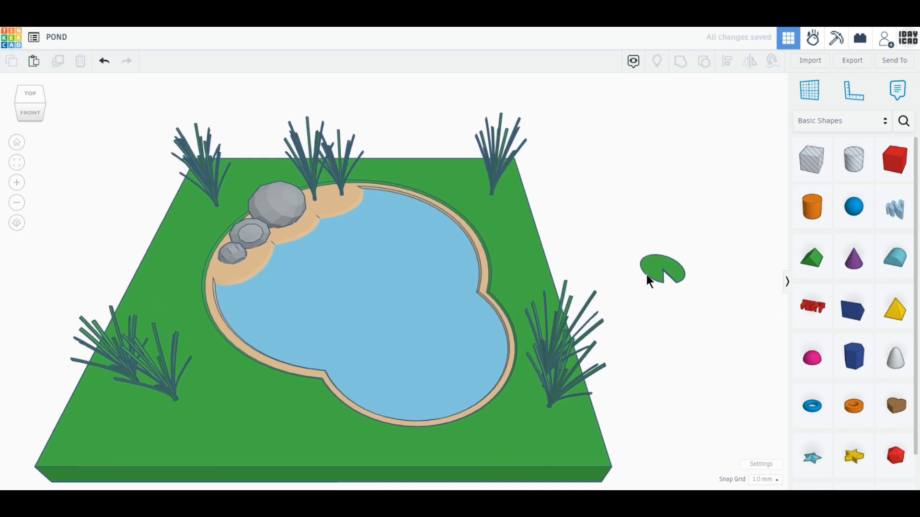
pyautogui.click(663, 267)
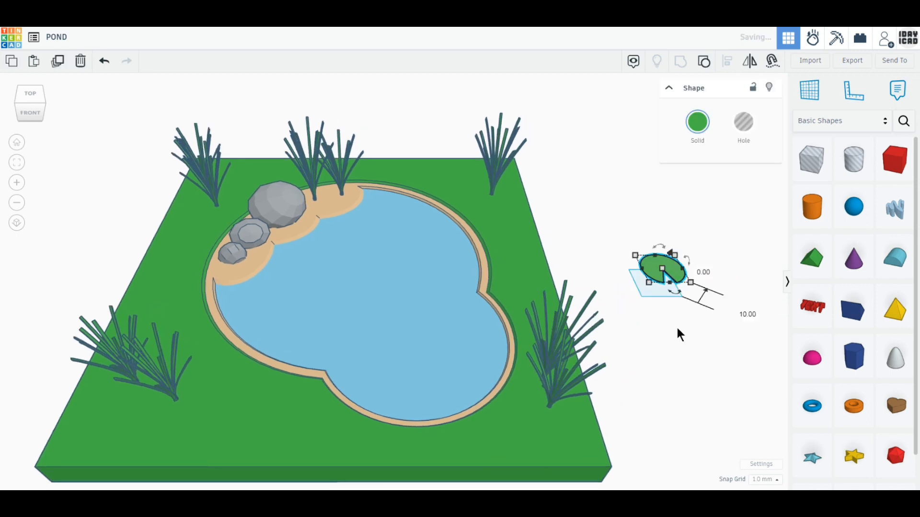
pyautogui.click(705, 332)
pyautogui.moveTo(659, 272); pyautogui.dragTo(399, 306)
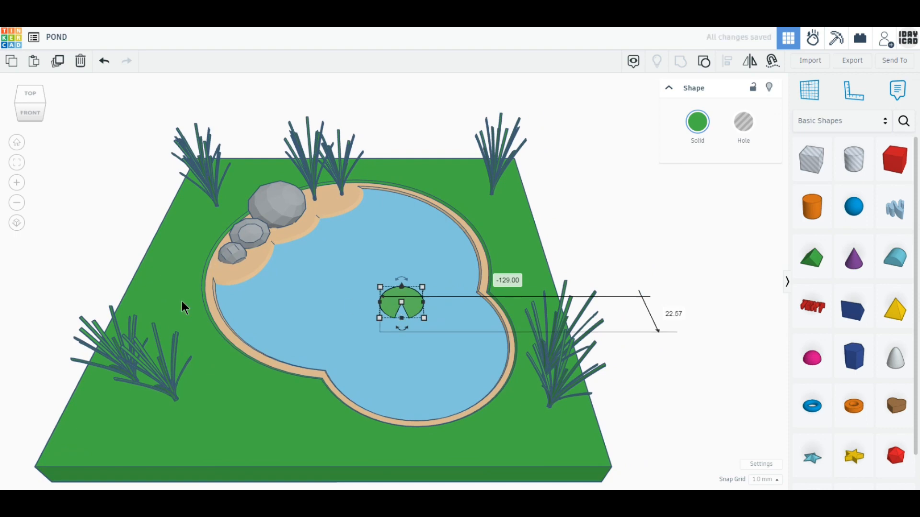
# - Duplicate the lily pad as a smaller, rotated copy beside it, and repeat the duplication to form a curved chain of shrinking pads
pyautogui.click(17, 143)
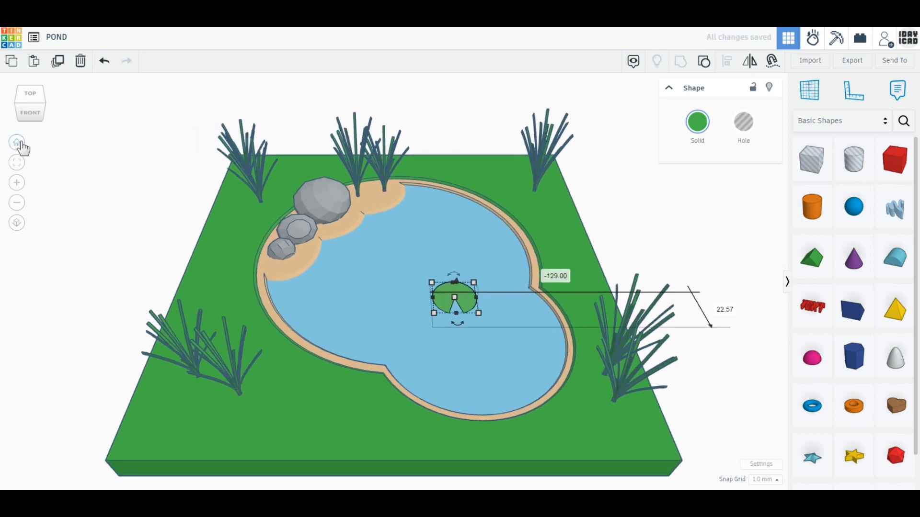
pyautogui.click(58, 61)
pyautogui.moveTo(449, 308); pyautogui.dragTo(324, 291)
pyautogui.click(58, 61)
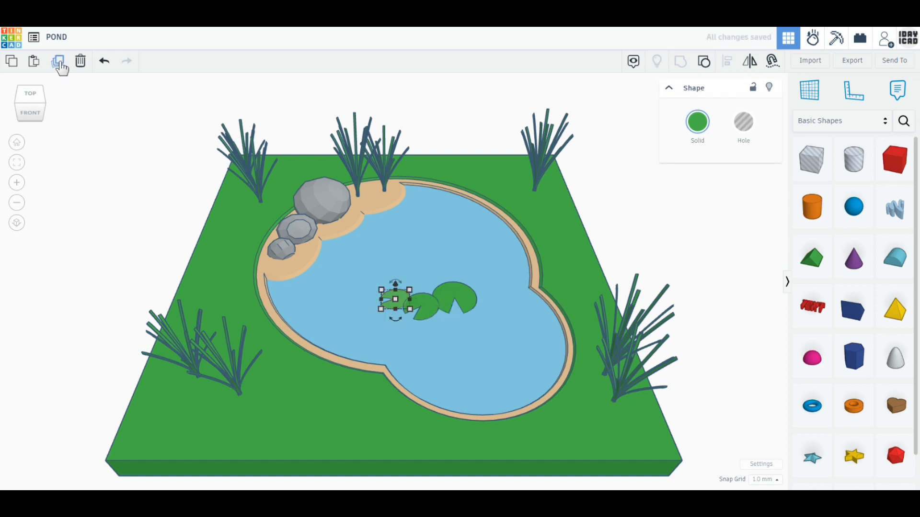
pyautogui.click(58, 62)
pyautogui.click(58, 62)
pyautogui.click(58, 61)
pyautogui.click(58, 61)
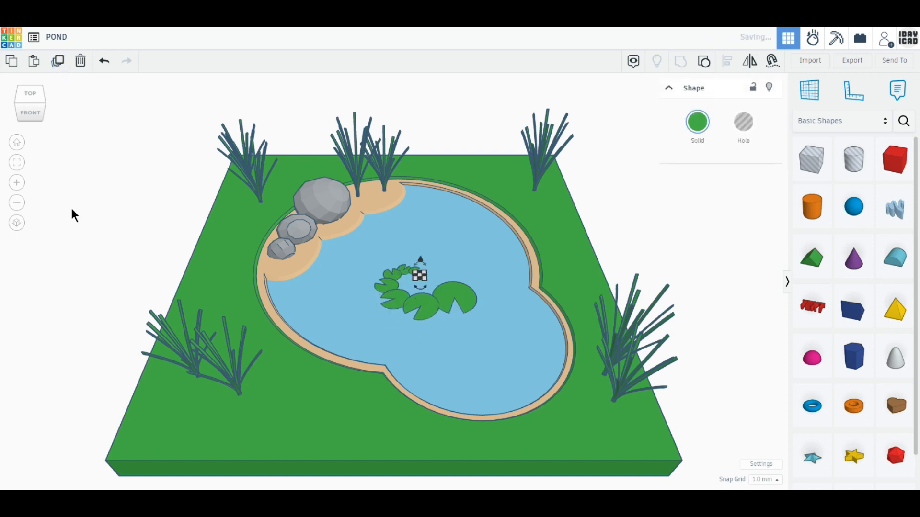
# - Break up the chain of lily pads by spreading the smaller pads around the largest one as a loose cluster
pyautogui.press('Escape')
pyautogui.scroll(4, 412, 305)
pyautogui.moveTo(383, 297); pyautogui.dragTo(457, 338)
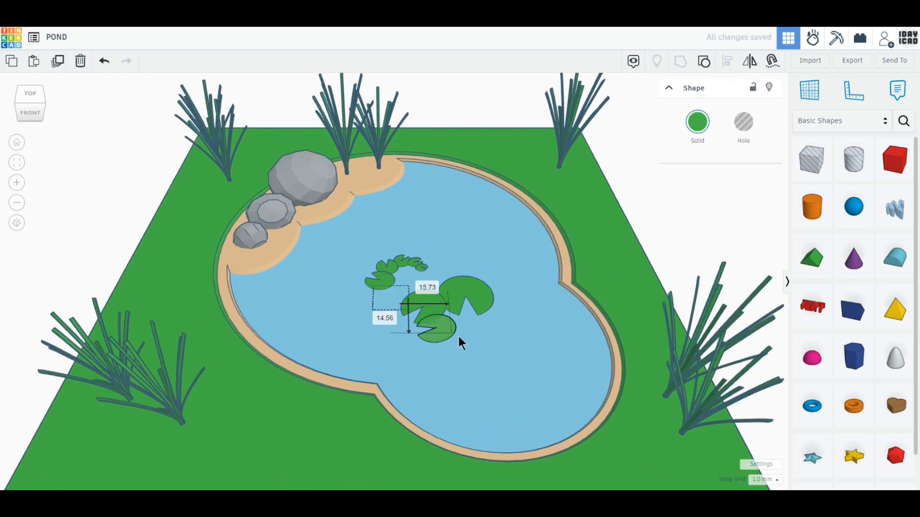
pyautogui.moveTo(393, 266); pyautogui.dragTo(492, 327)
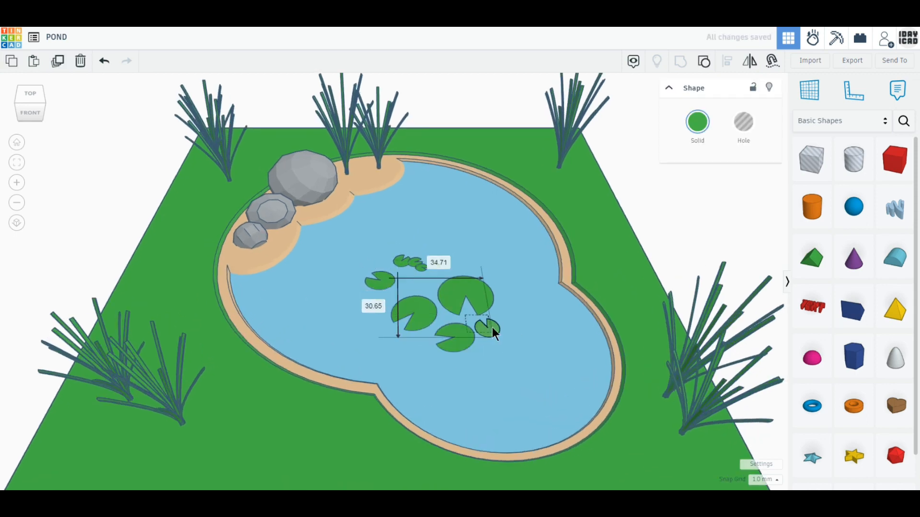
pyautogui.moveTo(385, 286); pyautogui.dragTo(519, 339)
pyautogui.moveTo(515, 321); pyautogui.dragTo(517, 320)
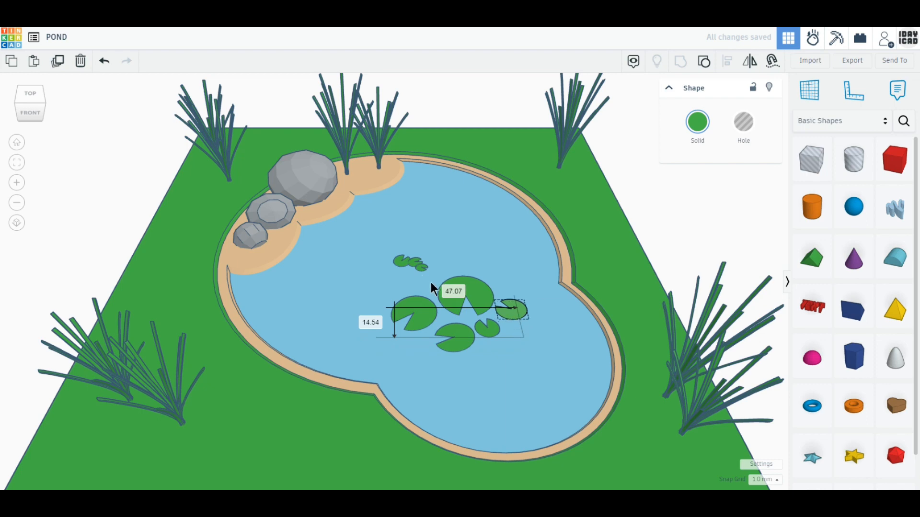
pyautogui.moveTo(421, 267); pyautogui.dragTo(487, 352)
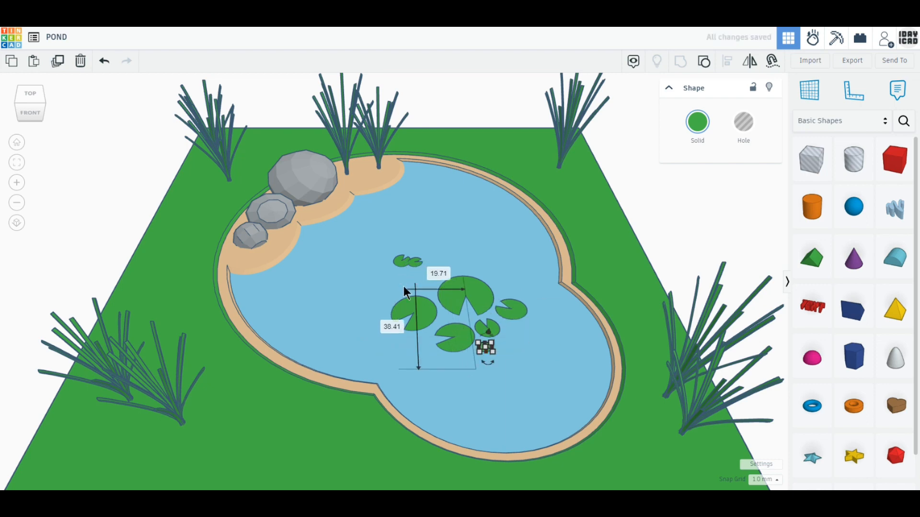
pyautogui.moveTo(400, 261); pyautogui.dragTo(503, 292)
pyautogui.click(692, 213)
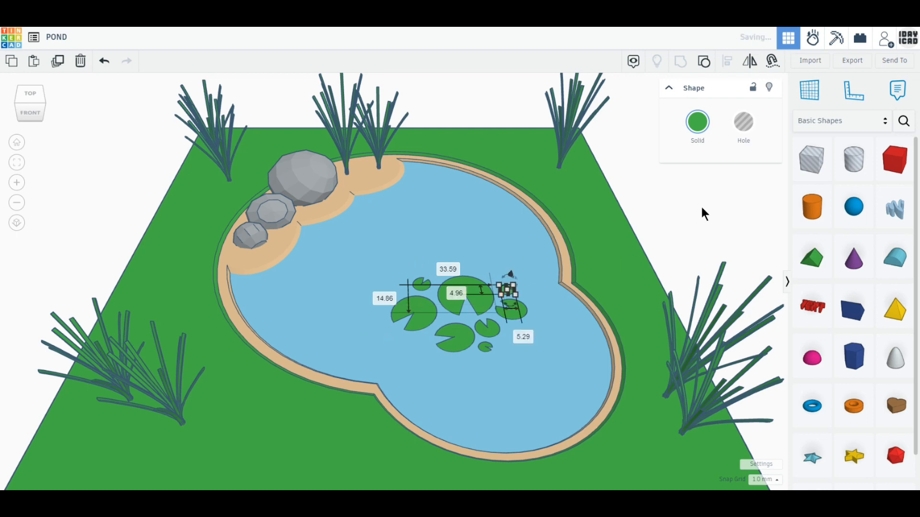
pyautogui.click(702, 212)
# - Add a dark green half sphere on the grass in front of the pond, 2 mm high and about 28 by 28 mm at its base
pyautogui.click(17, 143)
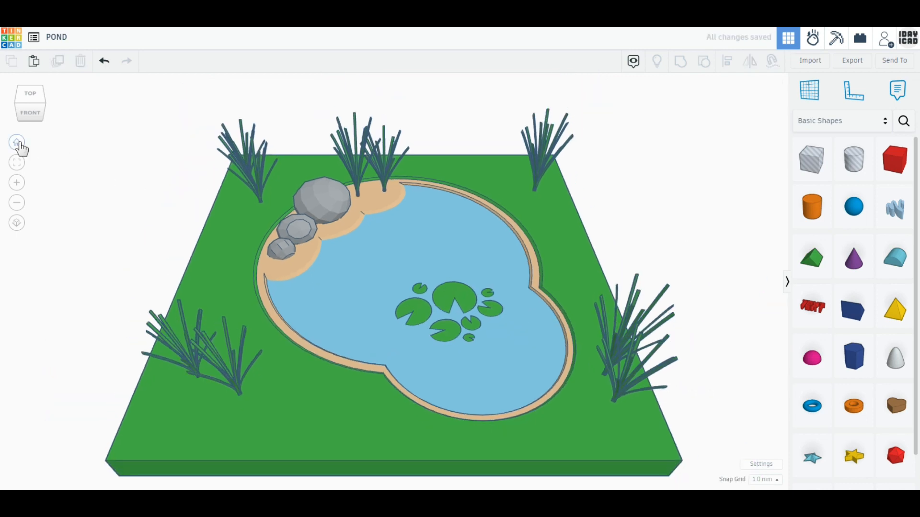
pyautogui.moveTo(809, 369); pyautogui.dragTo(326, 412)
pyautogui.click(697, 122)
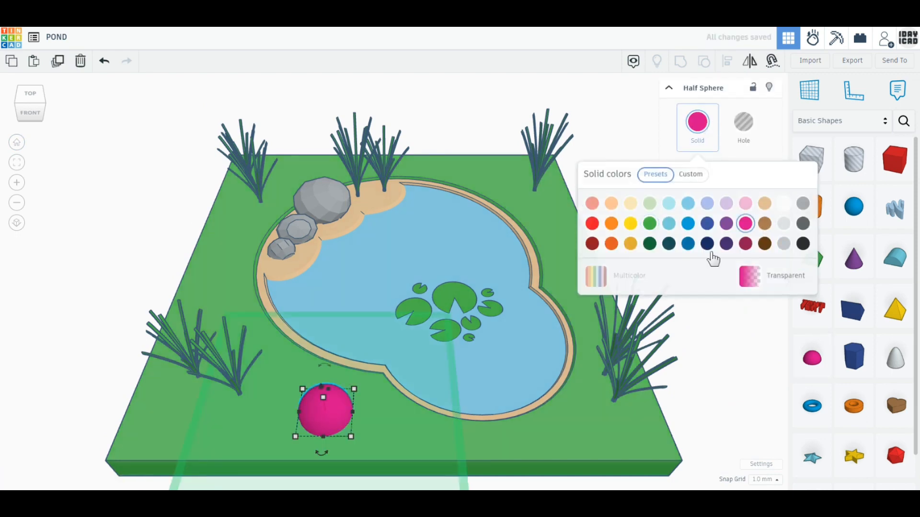
pyautogui.click(649, 243)
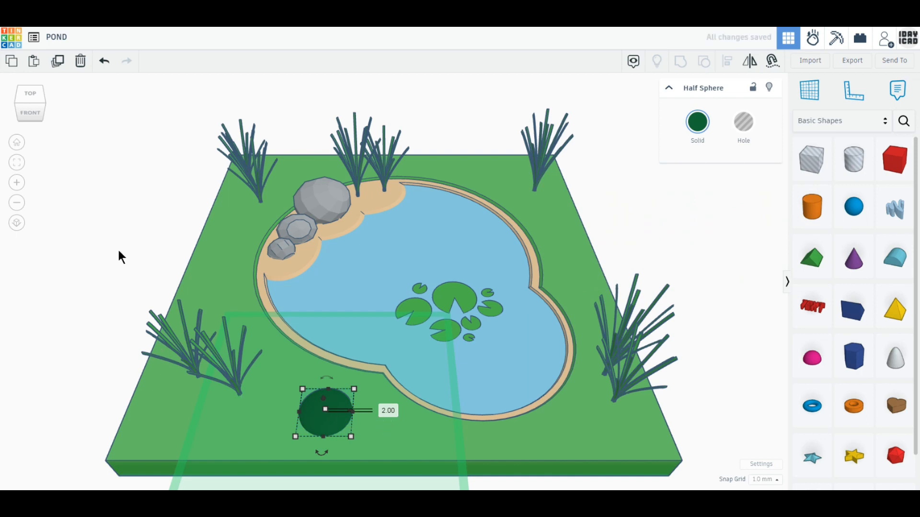
pyautogui.click(117, 248)
pyautogui.click(341, 414)
pyautogui.moveTo(302, 390); pyautogui.dragTo(286, 372)
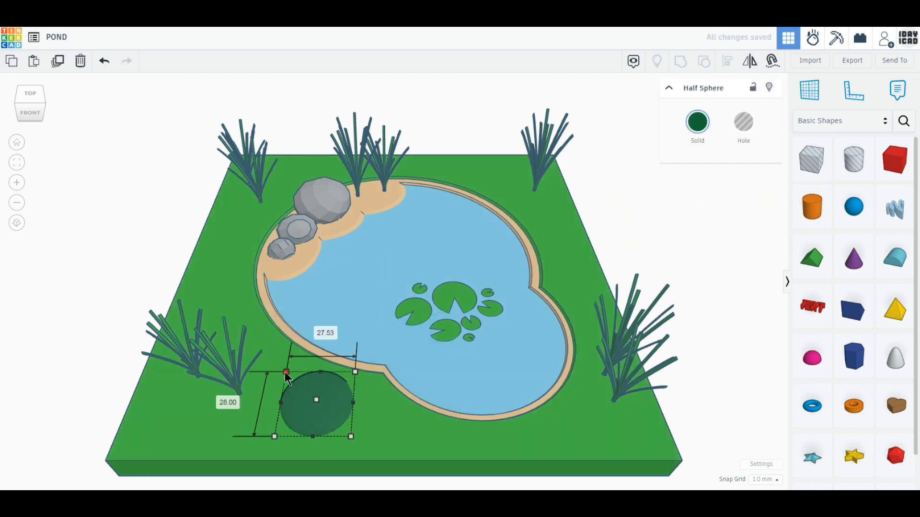
# - Duplicate the dark green mound as a smaller, offset copy and repeat the duplication to form a chain of shrinking mounds
pyautogui.click(59, 62)
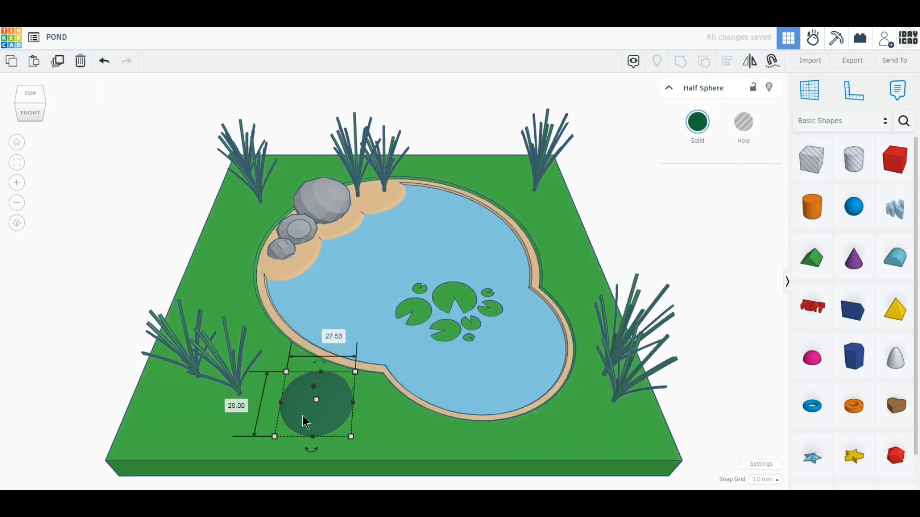
pyautogui.moveTo(302, 415); pyautogui.dragTo(313, 392)
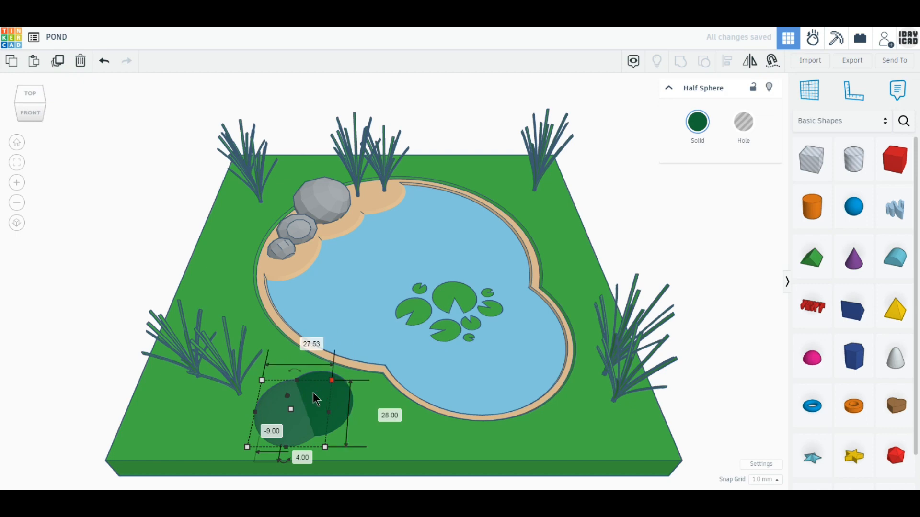
pyautogui.click(60, 62)
pyautogui.click(59, 62)
pyautogui.click(59, 61)
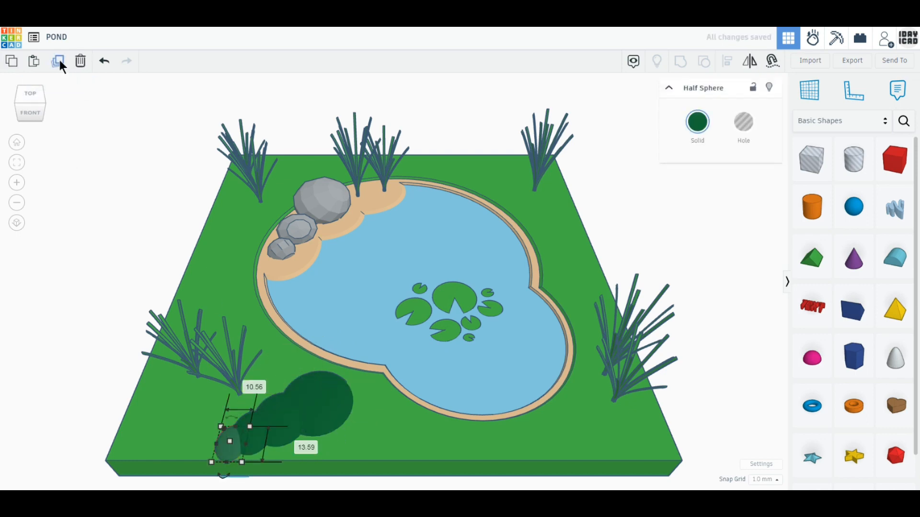
pyautogui.click(59, 59)
# - Scatter the small mounds along the slab's left side and place copies beside the rocks and on the grass right of the pond
pyautogui.click(71, 179)
pyautogui.moveTo(203, 461); pyautogui.dragTo(219, 280)
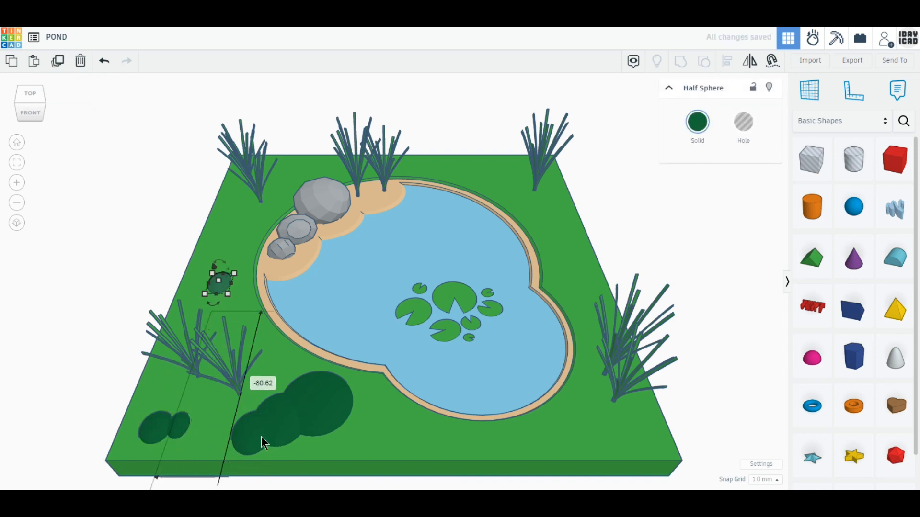
pyautogui.click(59, 63)
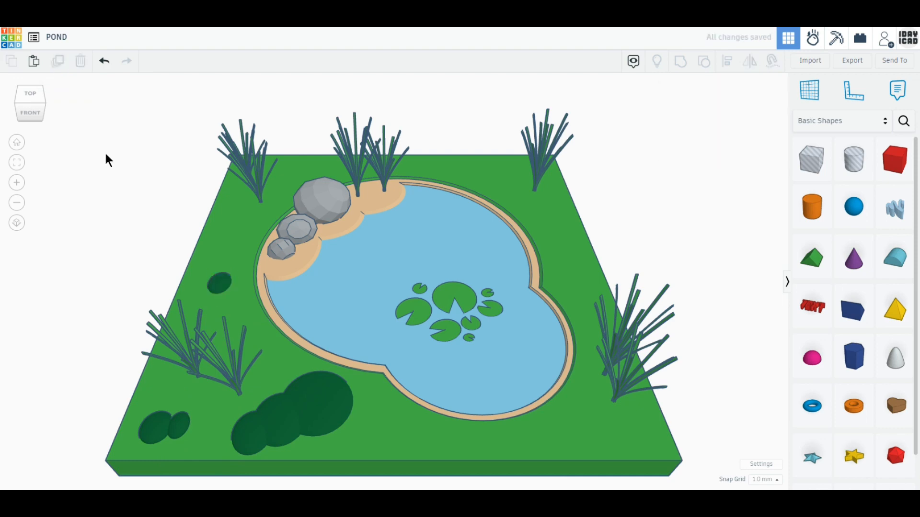
pyautogui.moveTo(223, 283); pyautogui.dragTo(573, 231)
pyautogui.hotkey('ctrl', 'v')
pyautogui.moveTo(234, 230); pyautogui.dragTo(249, 240)
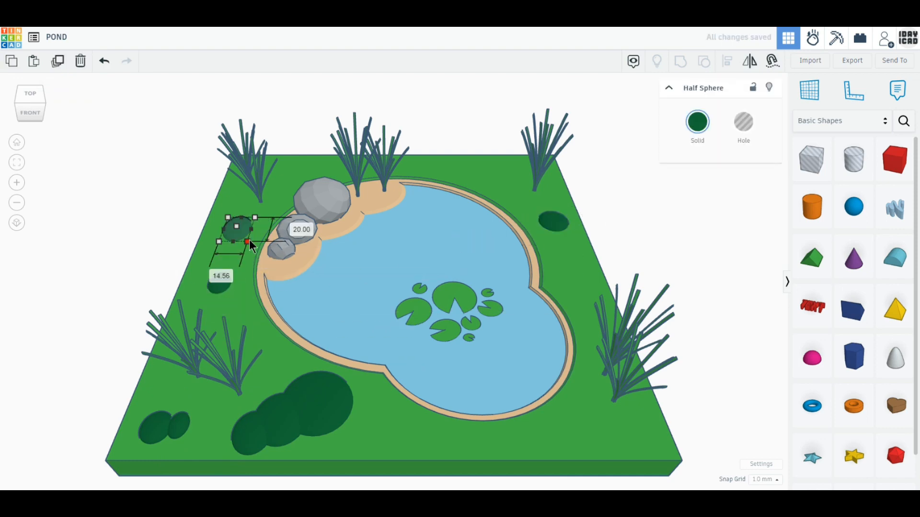
# - Shift the middle front mound beside the largest one and stretch the two smaller mounds to form a three-lobed bush
pyautogui.moveTo(279, 427); pyautogui.dragTo(330, 435)
pyautogui.click(256, 441)
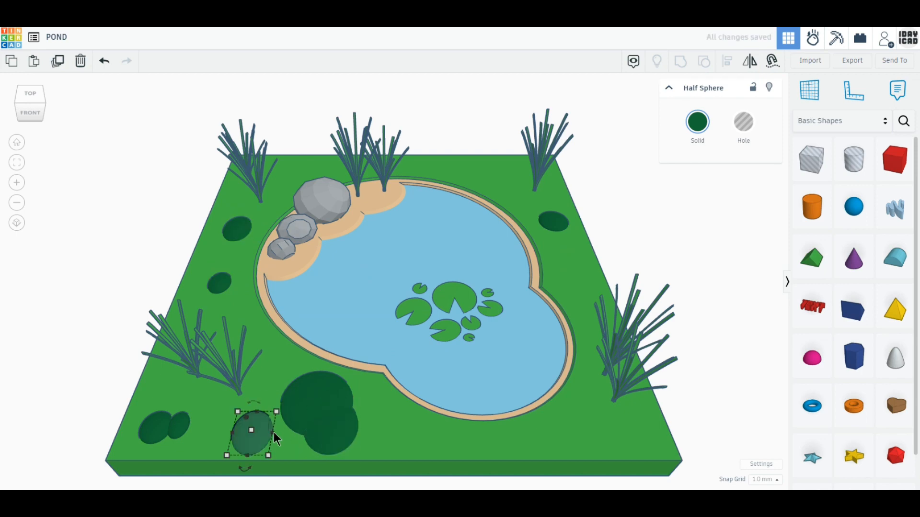
pyautogui.moveTo(277, 413); pyautogui.dragTo(309, 399)
pyautogui.click(346, 437)
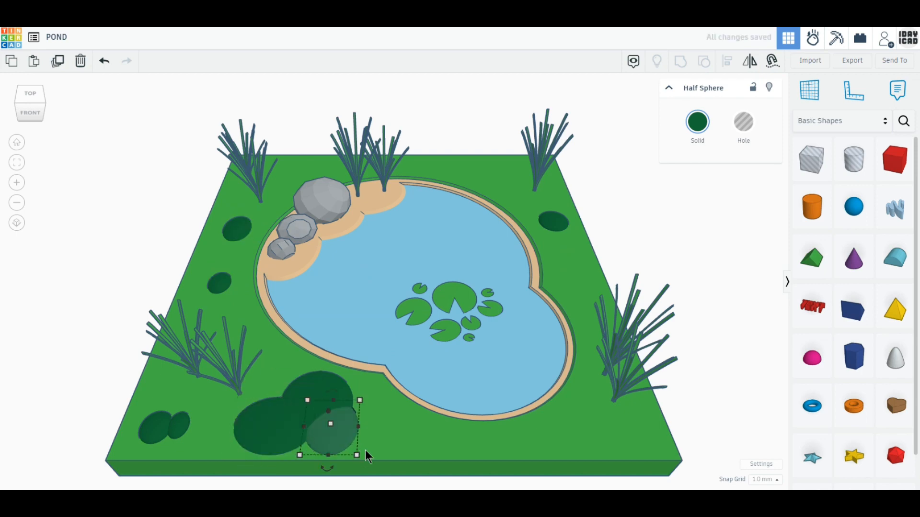
pyautogui.moveTo(365, 452); pyautogui.dragTo(382, 441)
# - Shift the mound right of the pond toward the front of the slab and overlap it with a duplicate
pyautogui.click(557, 227)
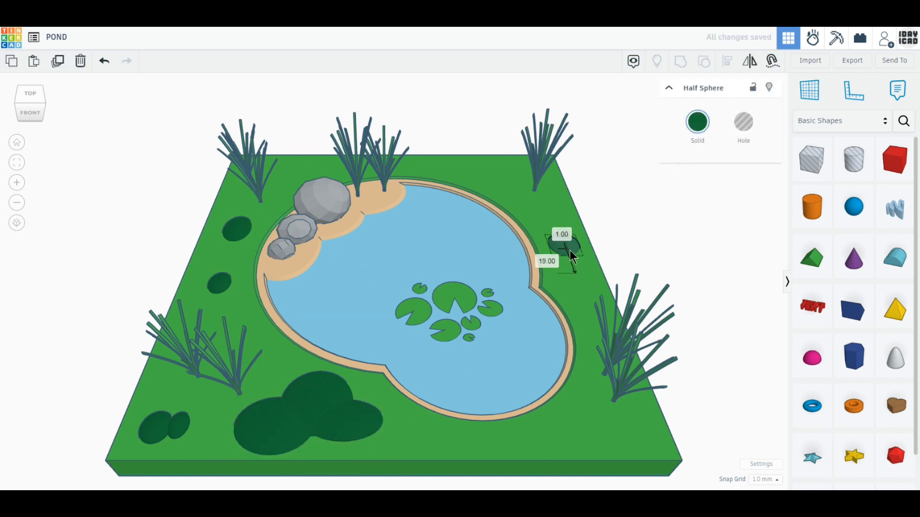
pyautogui.click(58, 65)
pyautogui.moveTo(576, 248); pyautogui.dragTo(574, 261)
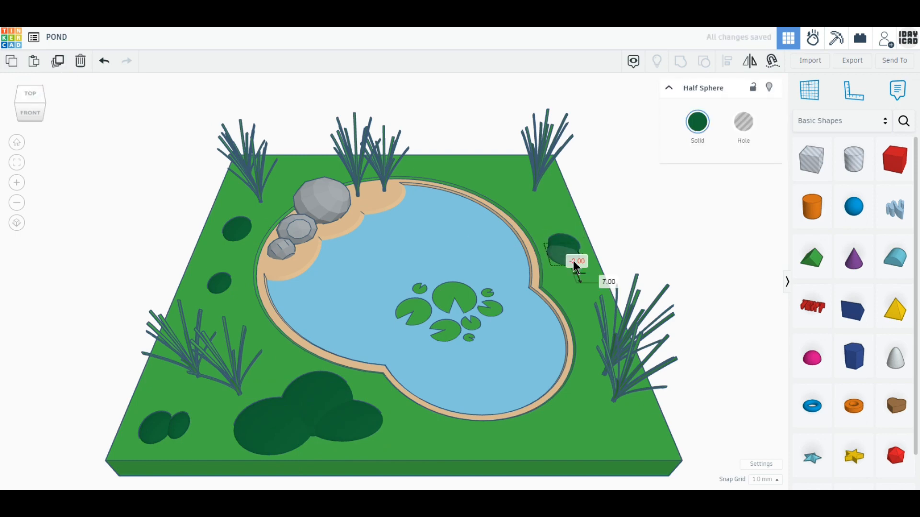
# - Turn the mound left of the pond into an enlarged overlapping pair and place another copy near the slab's front right corner
pyautogui.click(219, 286)
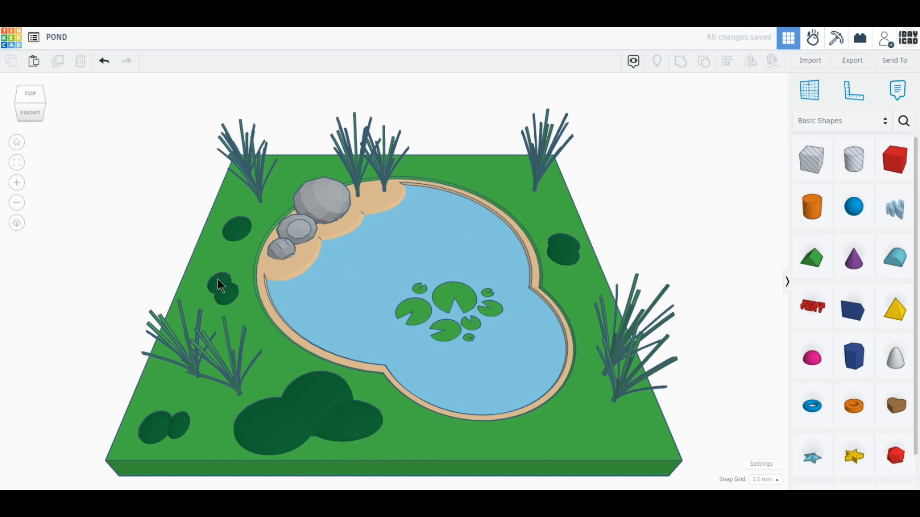
pyautogui.moveTo(218, 283); pyautogui.dragTo(580, 417)
pyautogui.moveTo(214, 282)
pyautogui.mouseDown()
pyautogui.moveTo(231, 258)
pyautogui.moveTo(218, 277)
pyautogui.moveTo(203, 269)
pyautogui.mouseUp()
pyautogui.click(229, 290)
pyautogui.click(126, 241)
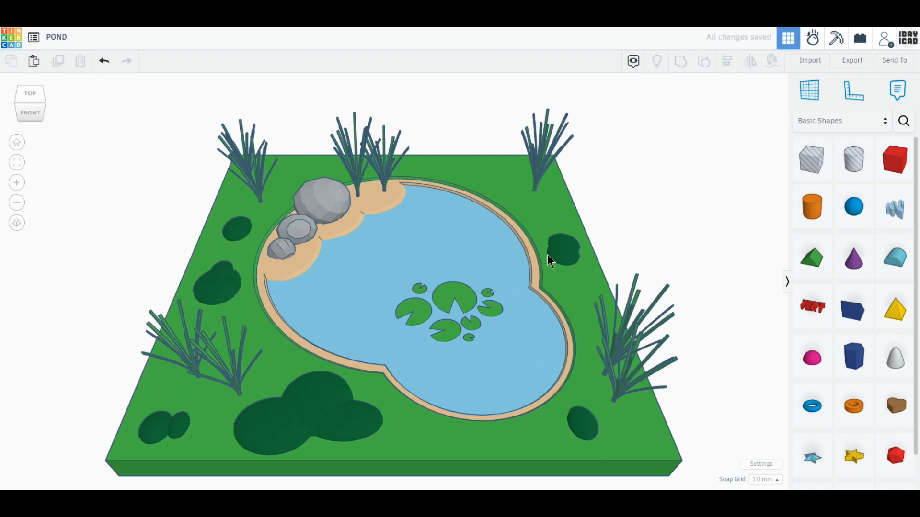
# - Reshape the mound pair right of the pond and widen the mound near the front right corner
pyautogui.click(559, 246)
pyautogui.click(631, 228)
pyautogui.click(587, 415)
pyautogui.moveTo(594, 408); pyautogui.dragTo(622, 414)
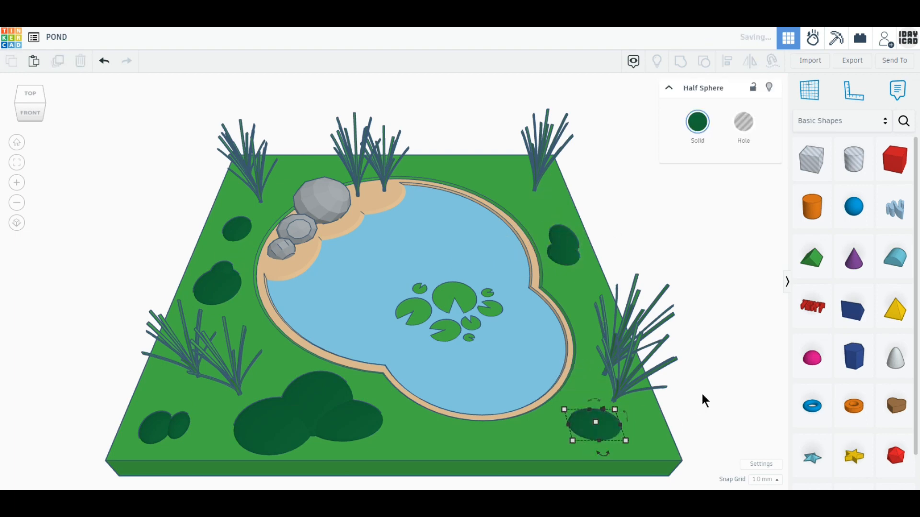
pyautogui.click(700, 392)
# - Duplicate the smallest gray rock, shrink the copy and place it on the tan bank below the back reeds
pyautogui.click(282, 247)
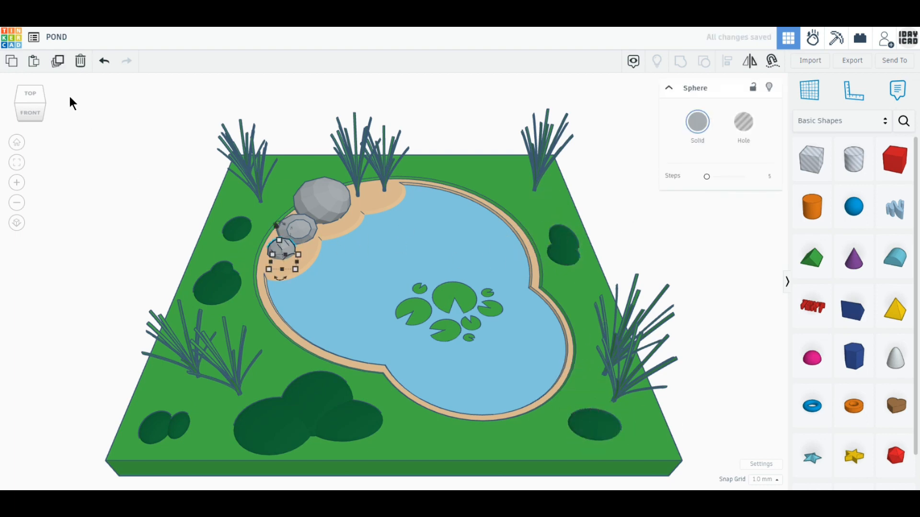
pyautogui.click(58, 61)
pyautogui.moveTo(284, 257); pyautogui.dragTo(373, 198)
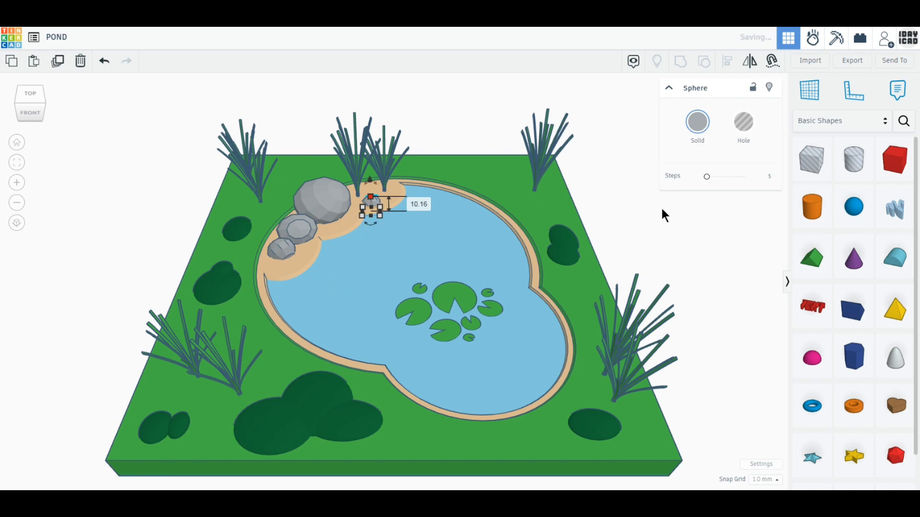
# - Duplicate the tiny bank rock onto the grass behind the pond, then enlarge and rotate the copy
pyautogui.click(57, 62)
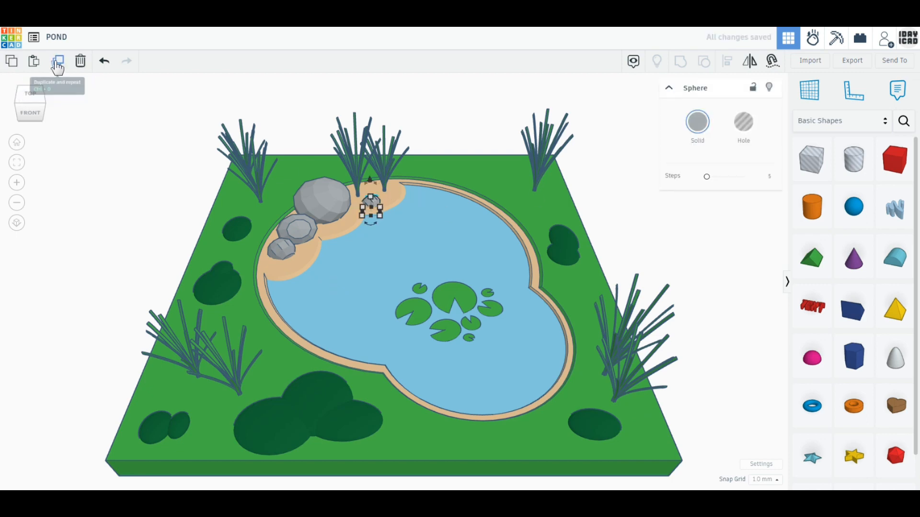
pyautogui.moveTo(385, 211); pyautogui.dragTo(475, 174)
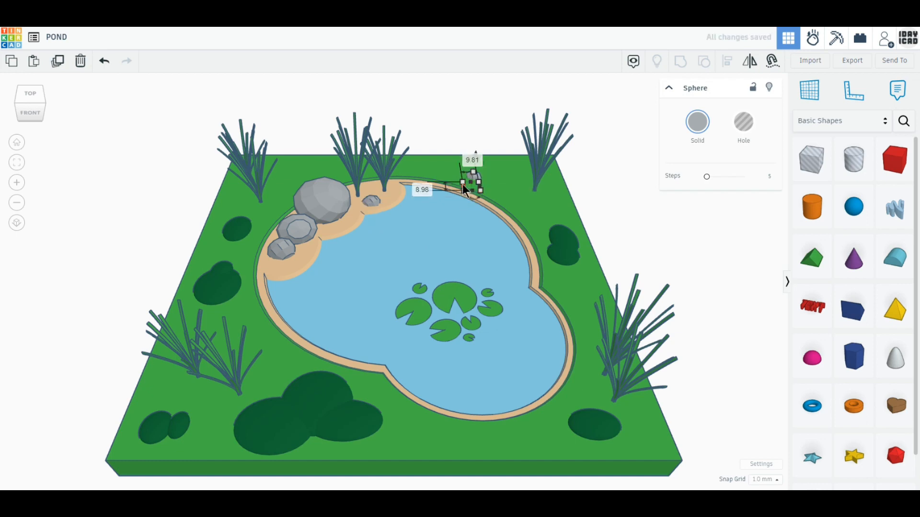
pyautogui.moveTo(462, 186); pyautogui.dragTo(478, 141)
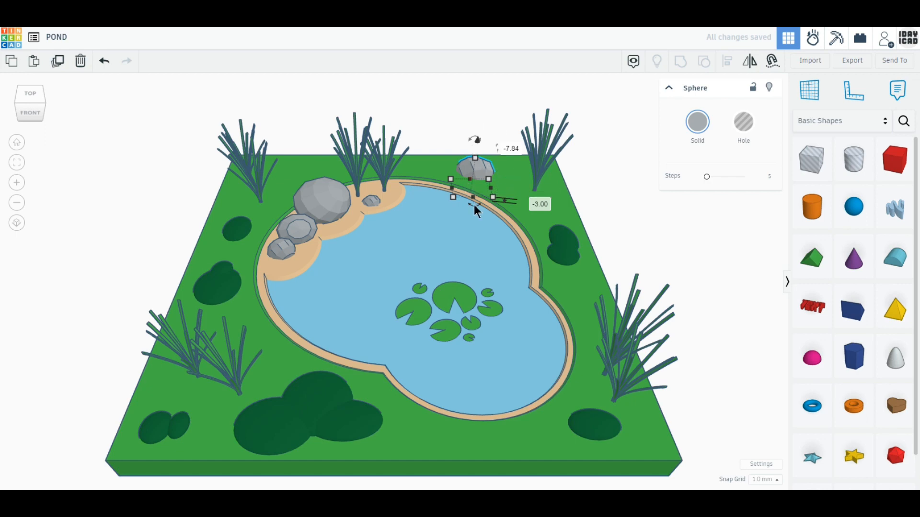
pyautogui.moveTo(473, 205); pyautogui.dragTo(528, 110)
# - Duplicate the rock behind the pond as a smaller, rotated rock on the grass beside it
pyautogui.click(59, 64)
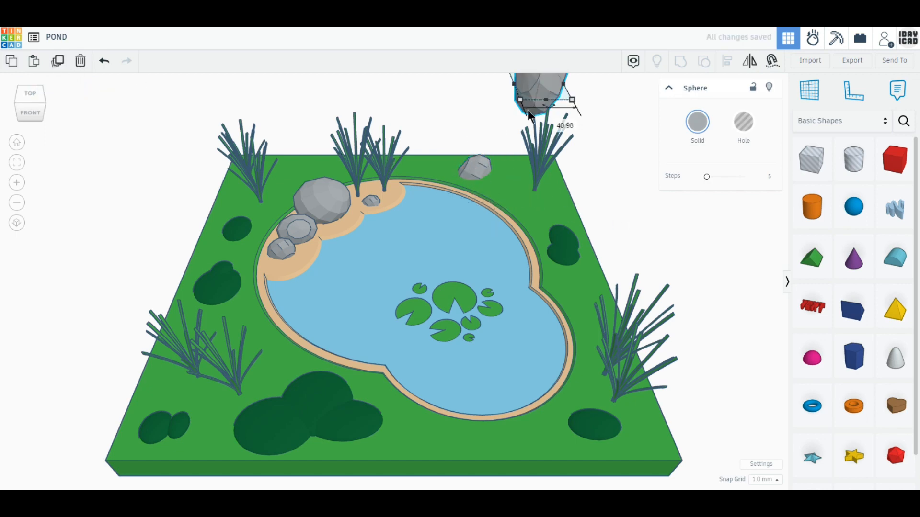
pyautogui.click(103, 65)
pyautogui.click(484, 165)
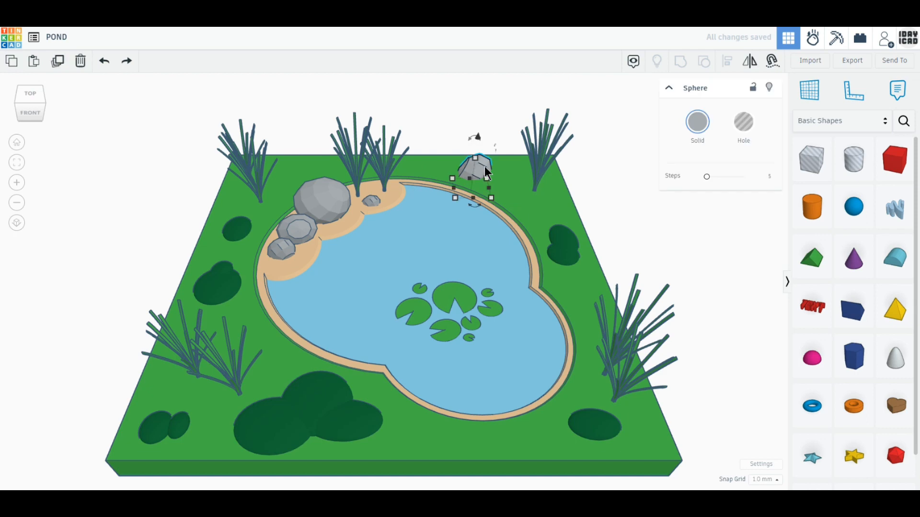
pyautogui.click(58, 65)
pyautogui.moveTo(485, 176); pyautogui.dragTo(501, 218)
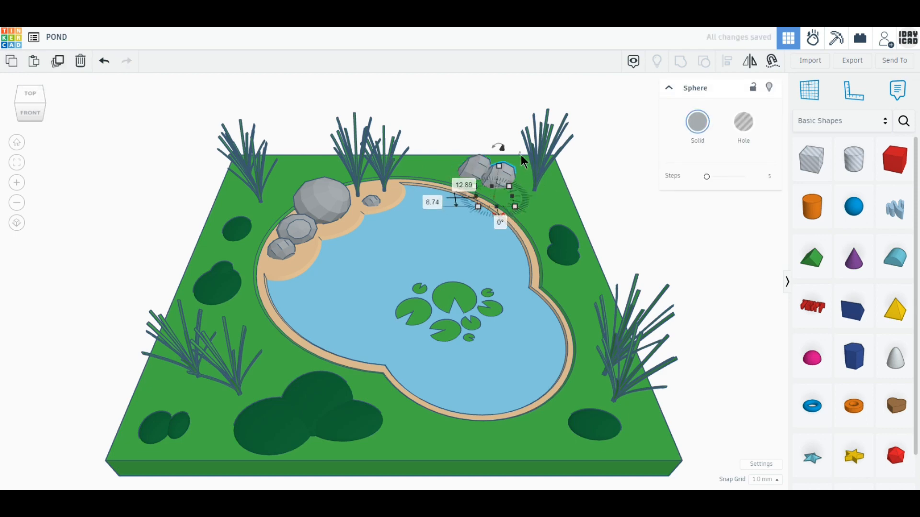
pyautogui.moveTo(521, 154); pyautogui.dragTo(521, 189)
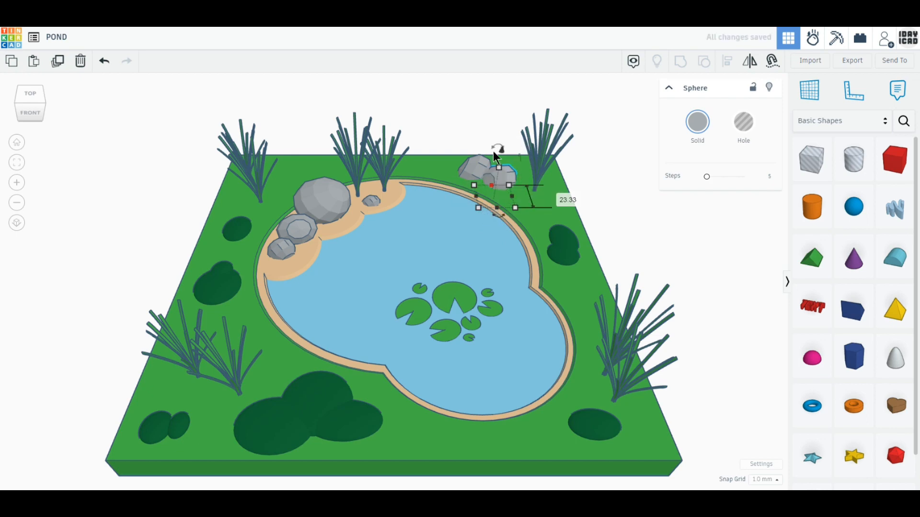
pyautogui.moveTo(498, 149); pyautogui.dragTo(534, 139)
pyautogui.click(639, 219)
pyautogui.moveTo(497, 177)
pyautogui.mouseDown()
pyautogui.moveTo(506, 178)
pyautogui.moveTo(485, 187)
pyautogui.moveTo(493, 195)
pyautogui.moveTo(519, 180)
pyautogui.moveTo(504, 174)
pyautogui.mouseUp()
pyautogui.click(662, 237)
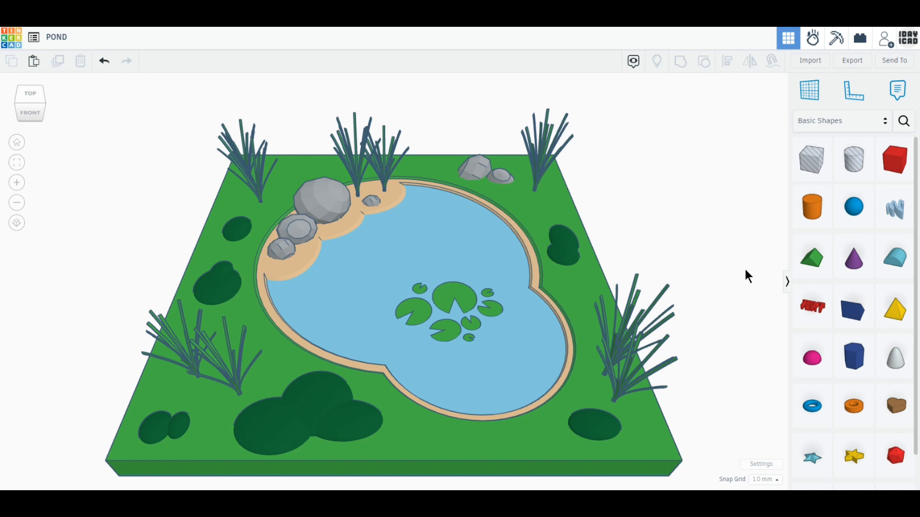
# - Duplicate a front bush mound to the base of the front left reeds, resize the copy to 15 by 13 mm and colour it golden yellow
pyautogui.click(356, 435)
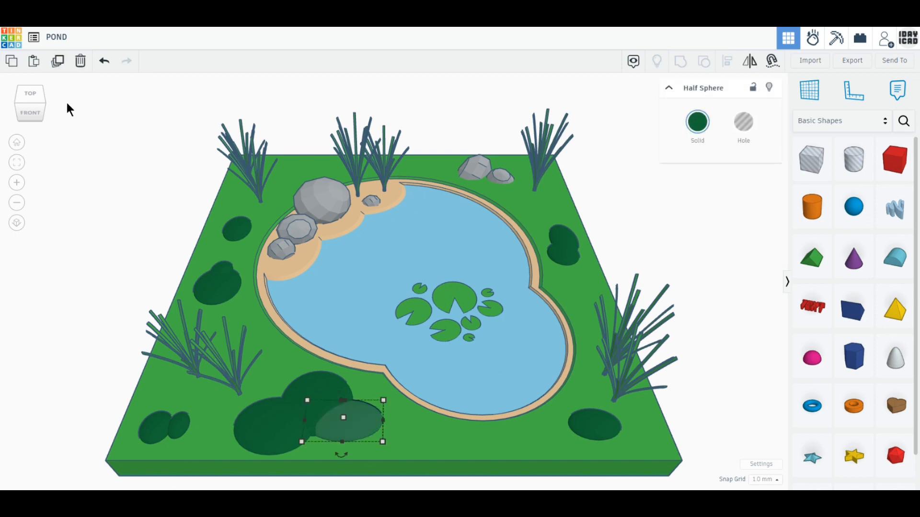
pyautogui.click(57, 65)
pyautogui.moveTo(363, 434); pyautogui.dragTo(260, 381)
pyautogui.click(698, 122)
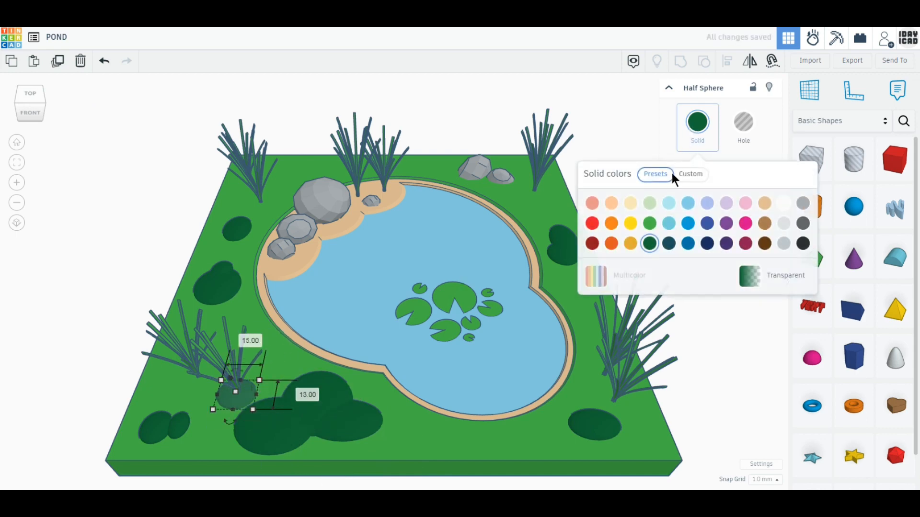
pyautogui.click(631, 243)
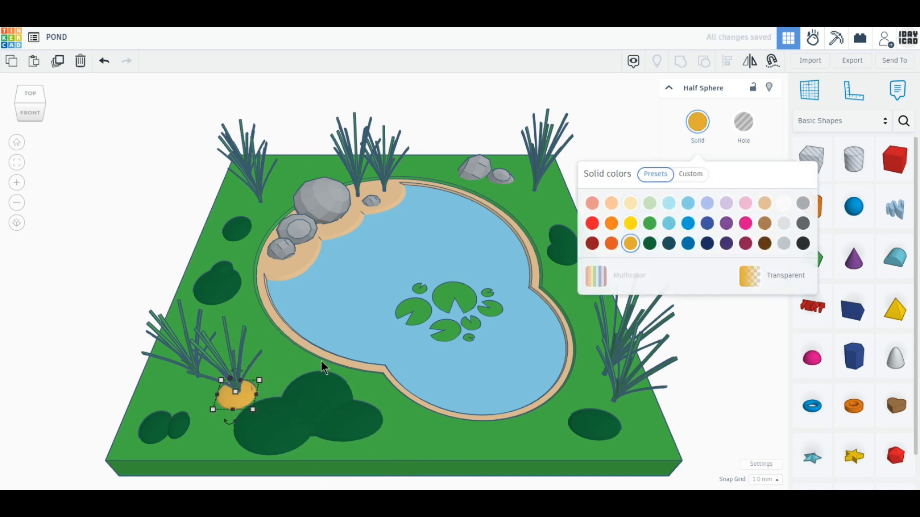
# - Shrink the golden mound at the base of the front left reeds and set its height to 1 mm
pyautogui.moveTo(221, 385); pyautogui.dragTo(251, 405)
pyautogui.click(241, 393)
pyautogui.click(292, 394)
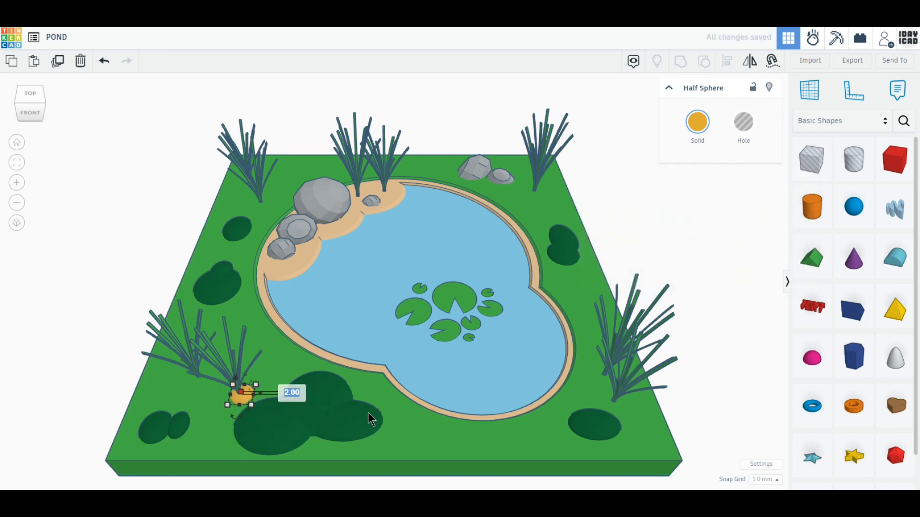
pyautogui.write('1')
pyautogui.press('Return')
pyautogui.click(249, 400)
pyautogui.click(242, 397)
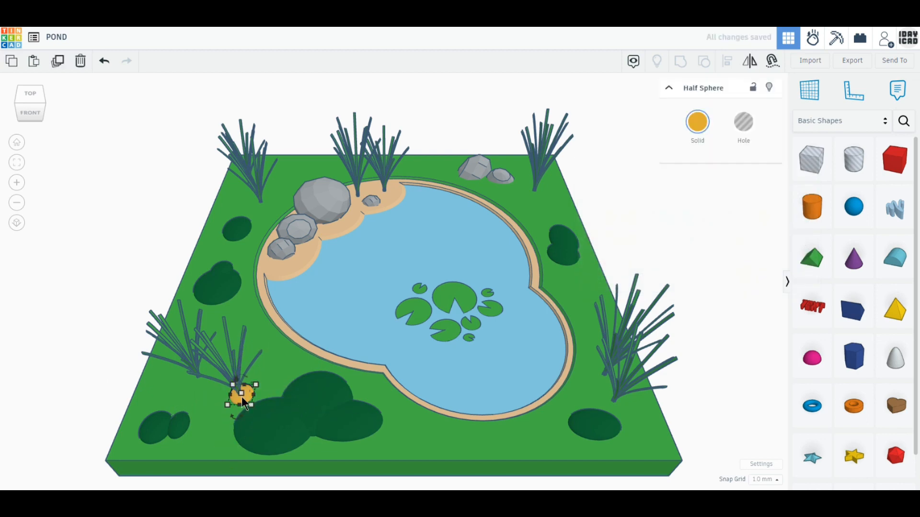
# - Duplicate the small golden mound to the base of the neighbouring front left reeds and both reed clumps on the right of the pond
pyautogui.click(56, 64)
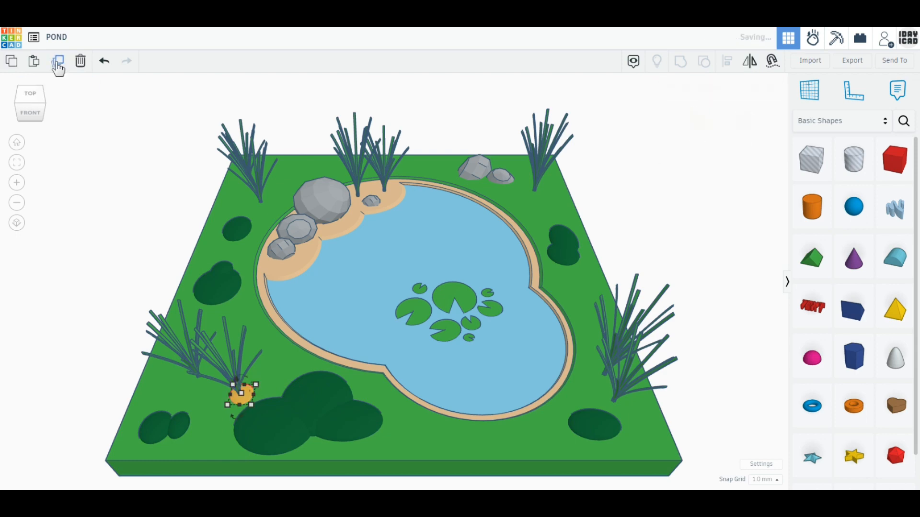
pyautogui.moveTo(240, 394); pyautogui.dragTo(617, 404)
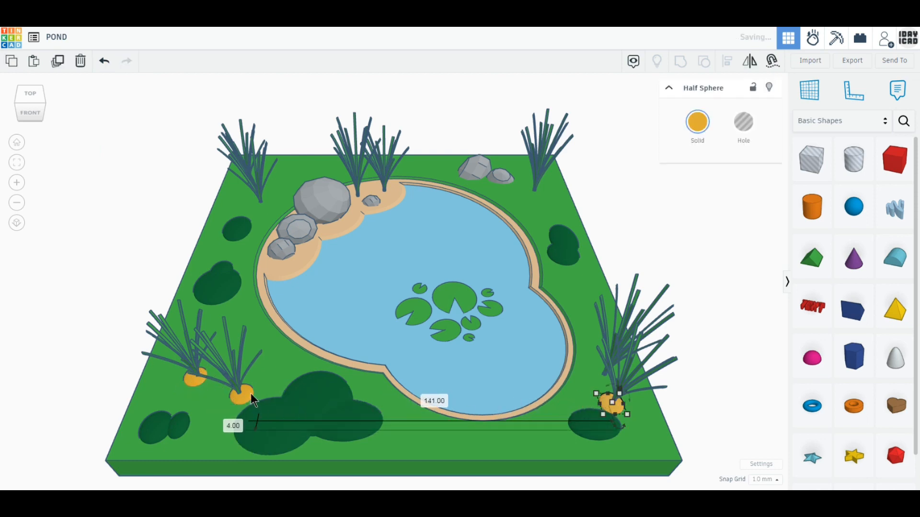
pyautogui.keyDown('alt'); pyautogui.moveTo(250, 393); pyautogui.dragTo(606, 371); pyautogui.keyUp('alt')
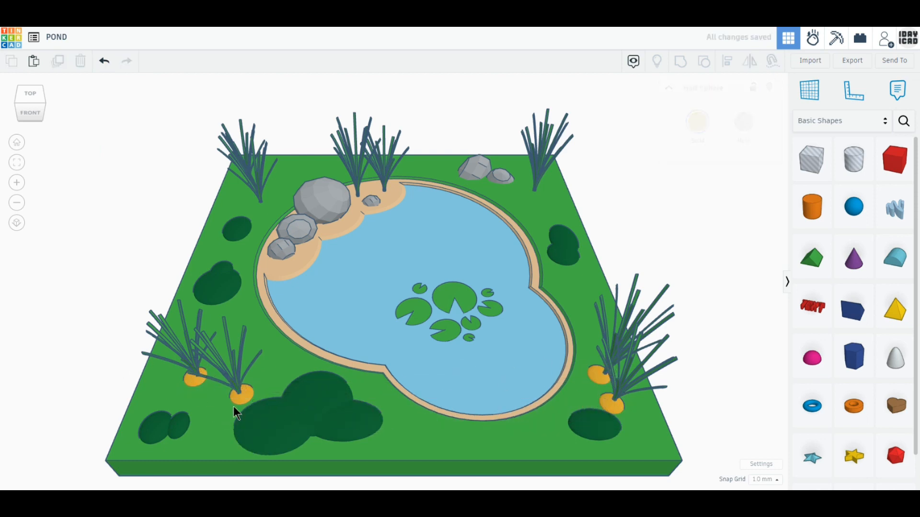
# - Copy the golden mound to the bases of both back left reed clumps, then nudge the corner copy and the front original into place
pyautogui.keyDown('alt'); pyautogui.moveTo(234, 406); pyautogui.dragTo(263, 205); pyautogui.keyUp('alt')
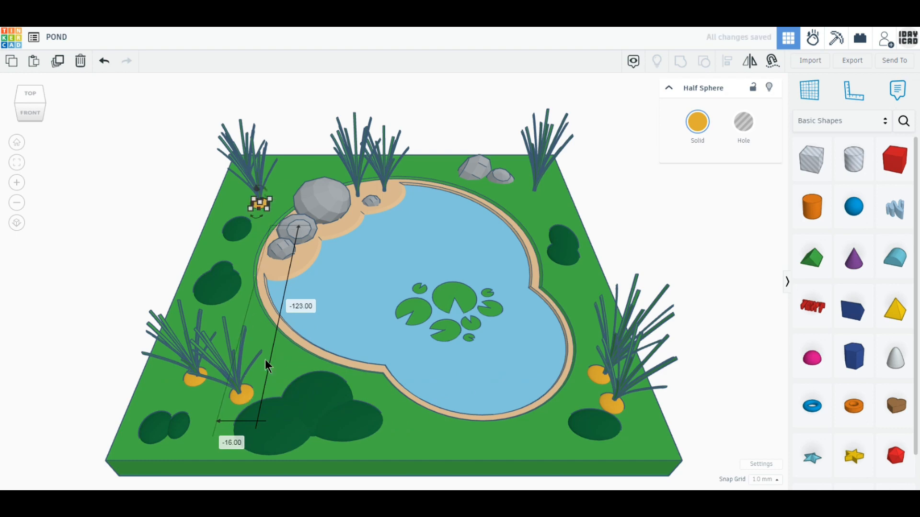
pyautogui.keyDown('alt'); pyautogui.moveTo(245, 395); pyautogui.dragTo(252, 177); pyautogui.keyUp('alt')
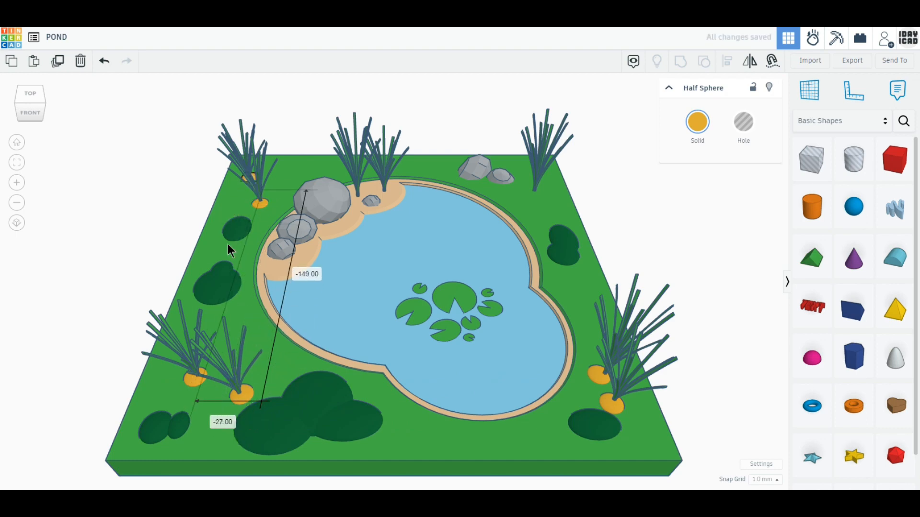
pyautogui.moveTo(228, 243); pyautogui.dragTo(223, 389, button='right')
pyautogui.click(94, 254)
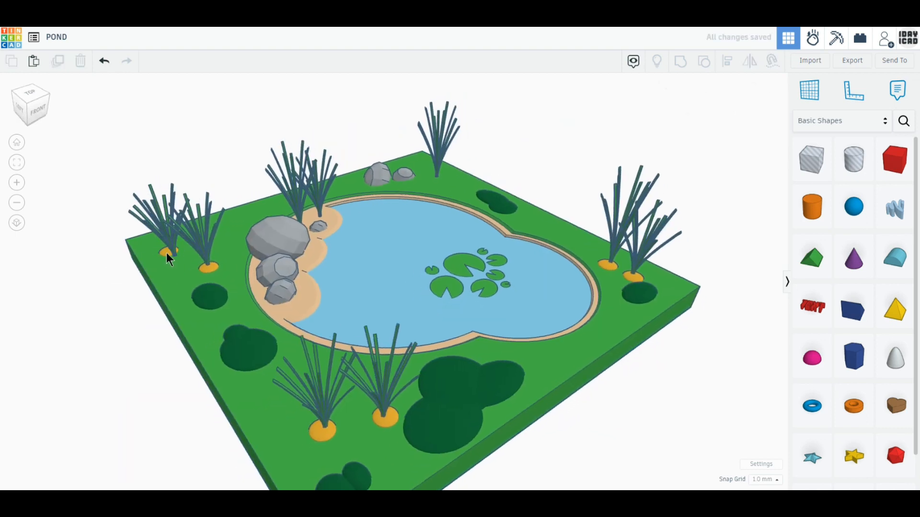
pyautogui.moveTo(166, 252); pyautogui.dragTo(173, 256)
pyautogui.moveTo(391, 413)
pyautogui.mouseDown()
pyautogui.moveTo(448, 200)
pyautogui.moveTo(404, 411)
pyautogui.moveTo(387, 418)
pyautogui.mouseUp()
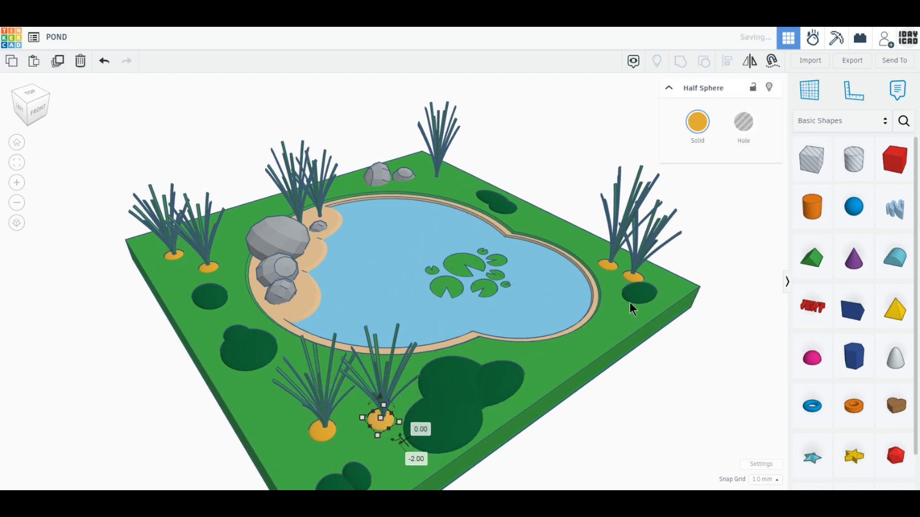
# - Duplicate the front left golden mound to the base of the single reed clump at the back right corner
pyautogui.click(318, 431)
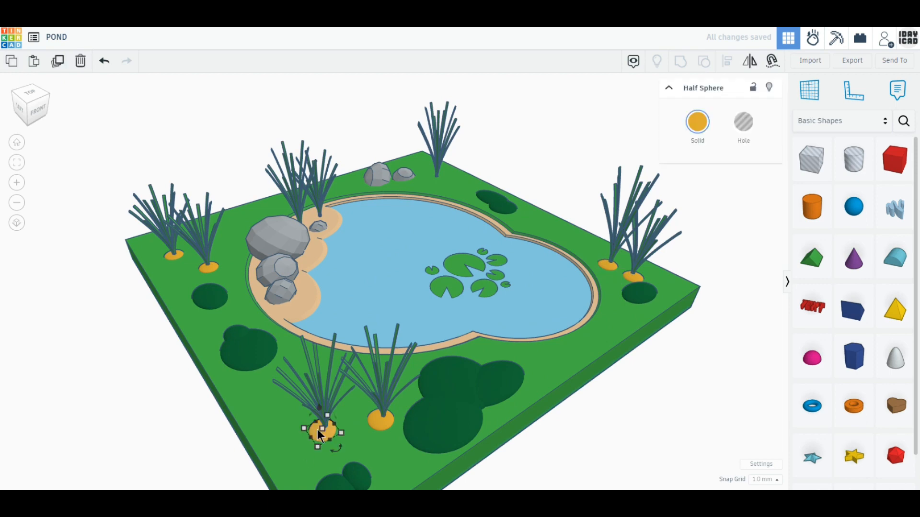
pyautogui.click(67, 272)
pyautogui.moveTo(328, 438); pyautogui.dragTo(435, 179)
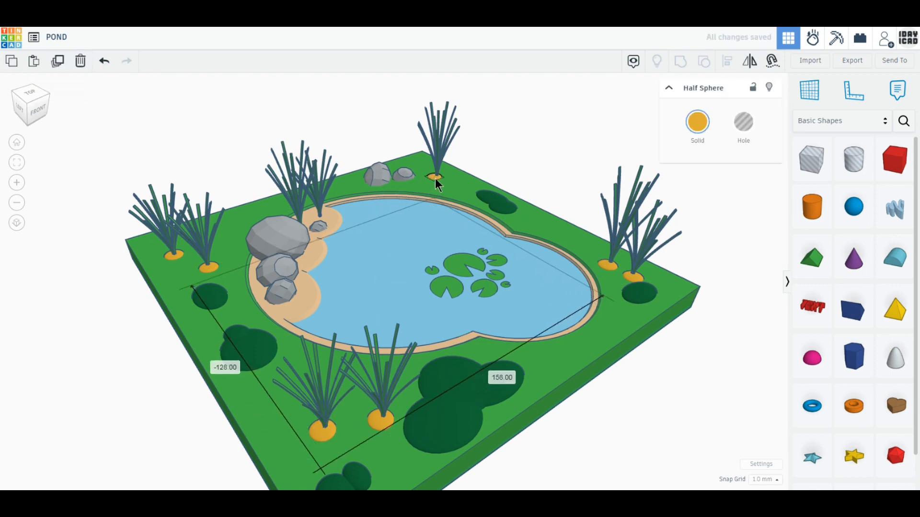
# - Duplicate a front left golden mound and place the copy overlapping the mound under the neighbouring reeds
pyautogui.moveTo(652, 376); pyautogui.dragTo(605, 409, button='right')
pyautogui.click(320, 433)
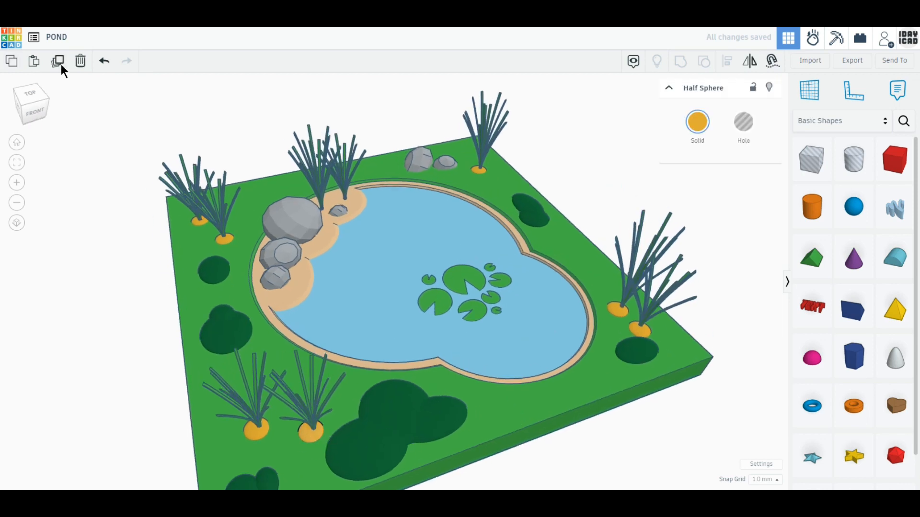
pyautogui.click(58, 62)
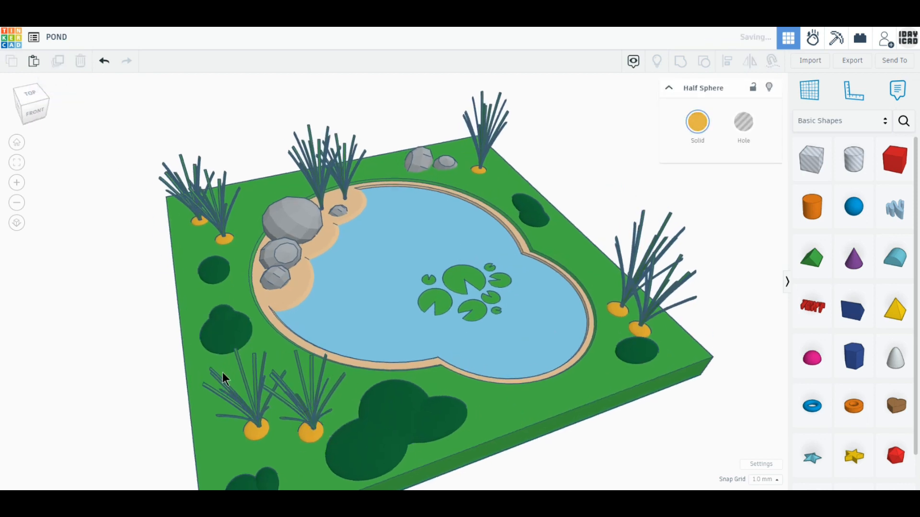
pyautogui.click(141, 454)
pyautogui.moveTo(316, 461); pyautogui.dragTo(363, 347, button='middle')
pyautogui.scroll(1, 364, 335)
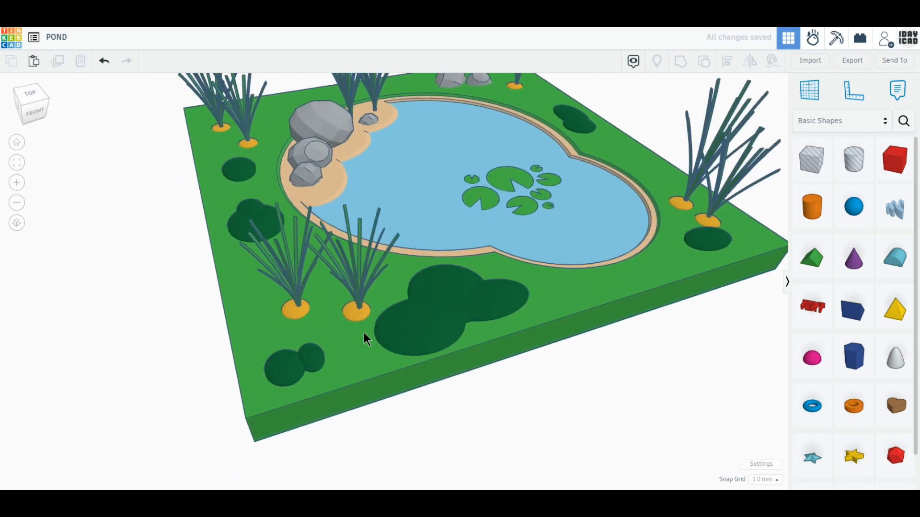
pyautogui.click(360, 314)
pyautogui.moveTo(359, 313); pyautogui.dragTo(301, 309)
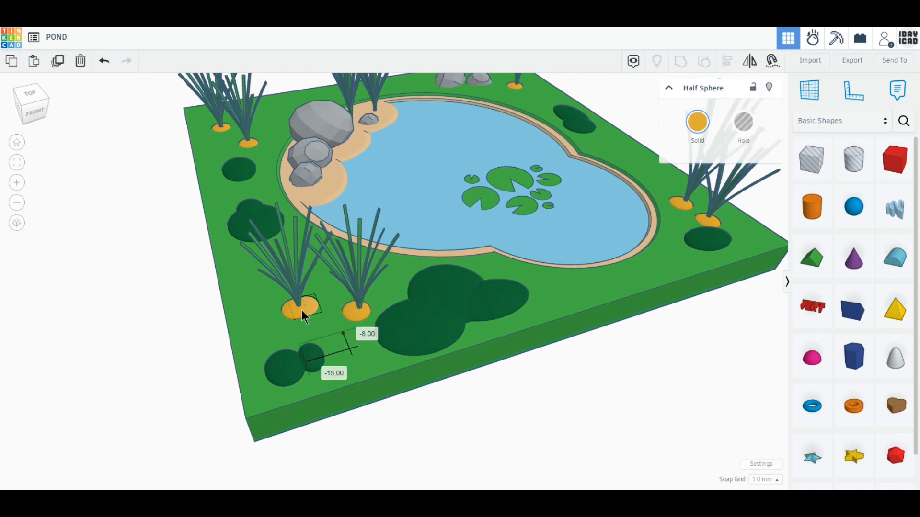
# - Add overlapping golden mound copies at the front left reeds nearest the bushes and between the two mounds under the right reeds
pyautogui.moveTo(358, 314); pyautogui.dragTo(693, 215)
pyautogui.click(352, 324)
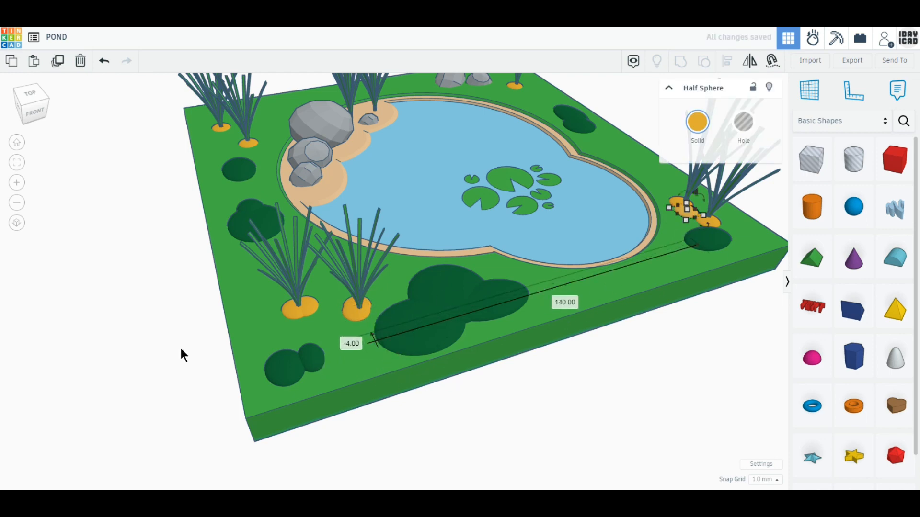
pyautogui.moveTo(180, 346); pyautogui.dragTo(277, 433, button='right')
pyautogui.click(343, 418)
pyautogui.moveTo(343, 419); pyautogui.dragTo(720, 290)
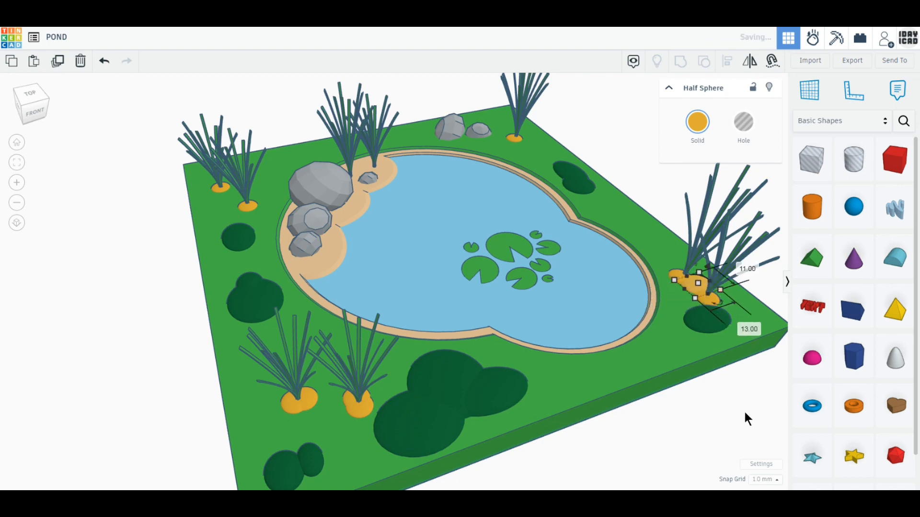
pyautogui.moveTo(396, 327); pyautogui.dragTo(300, 306, button='right')
pyautogui.click(290, 304)
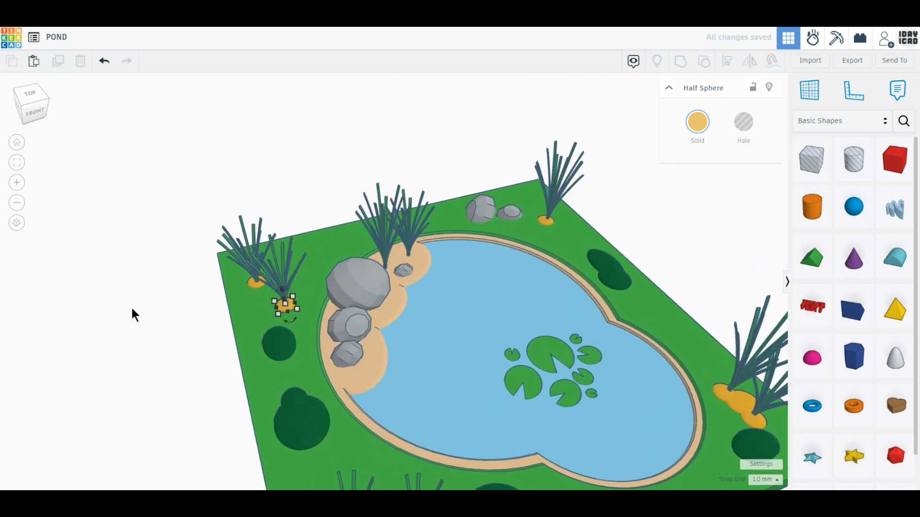
pyautogui.click(131, 308)
pyautogui.click(17, 142)
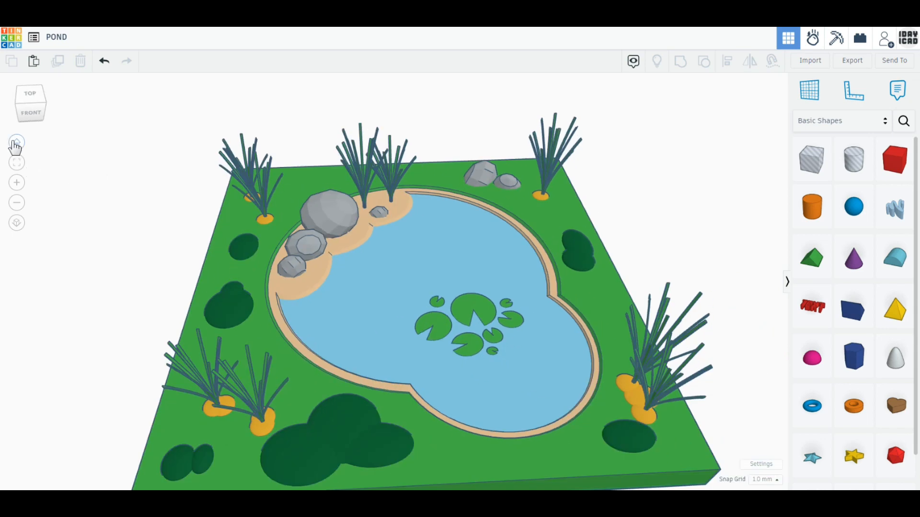